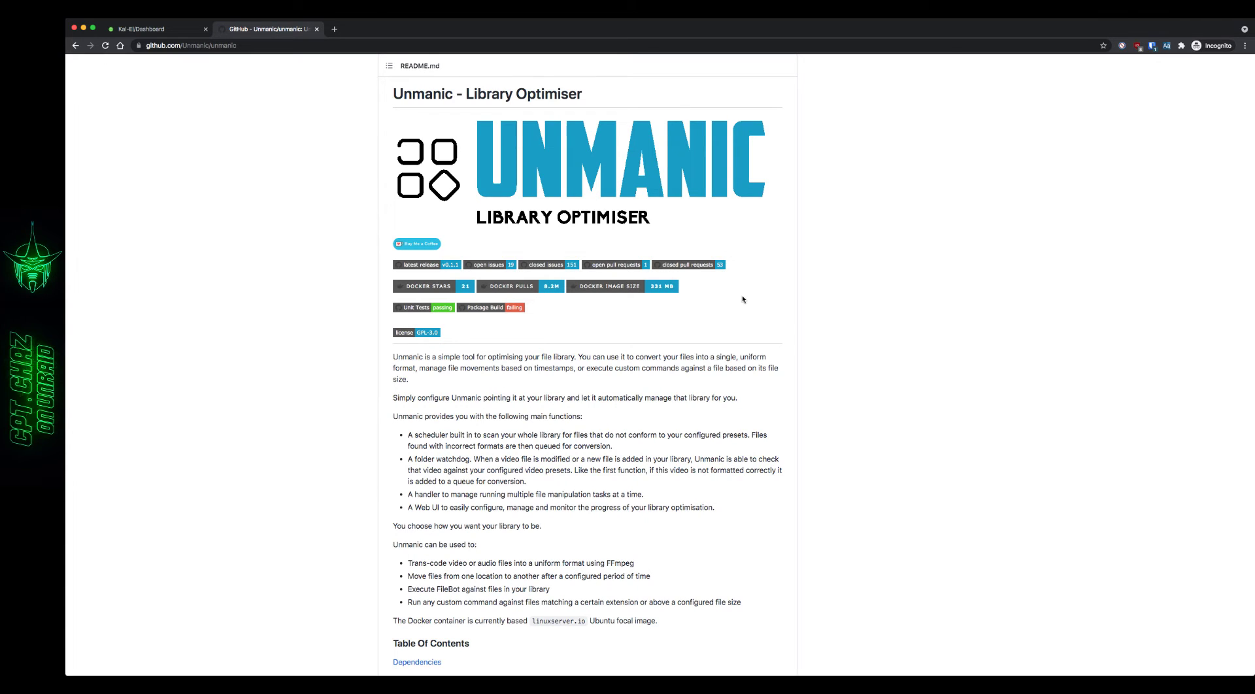
- Read the Unmanic README's description of its main functions and what it can be used for
scroll(742, 299, "down", 2)
scroll(742, 300, "up", 2)
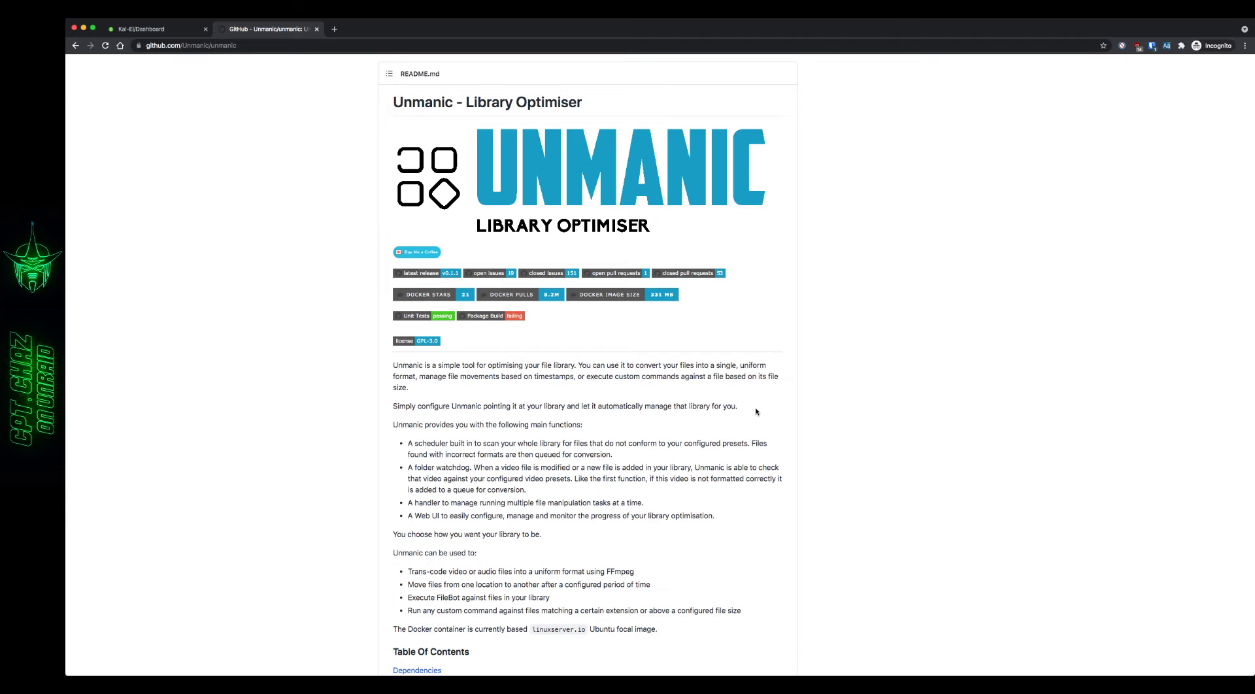
scroll(756, 412, "down", 1)
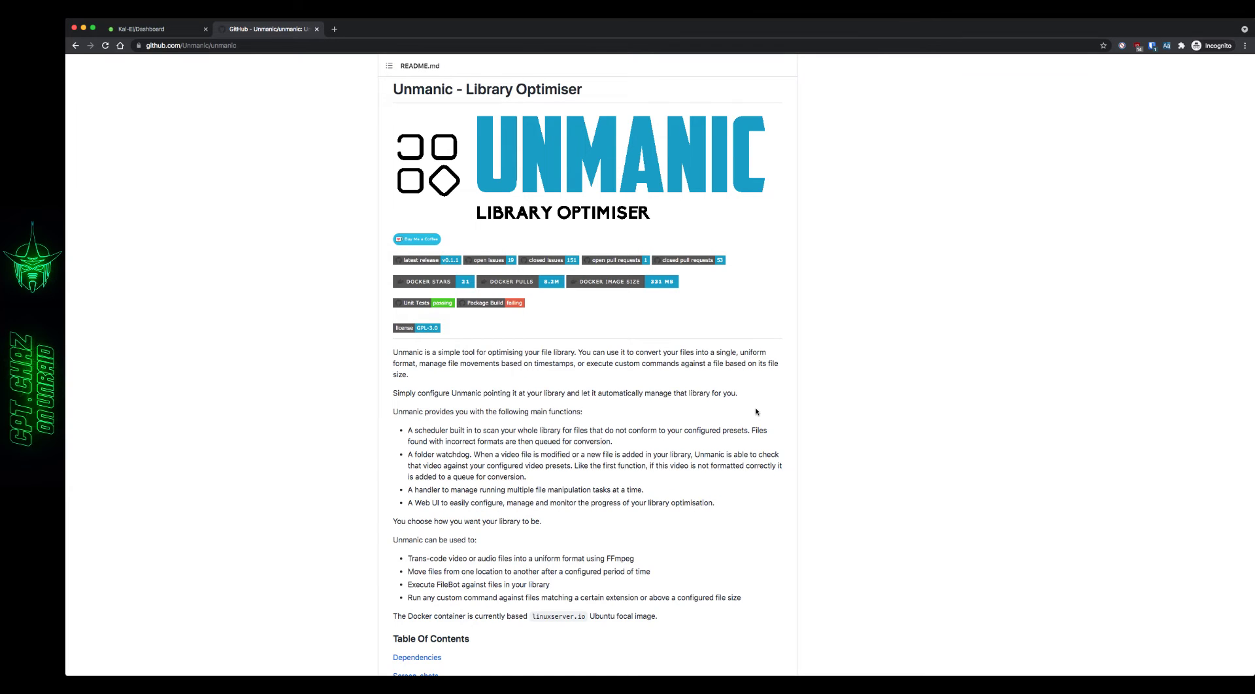
scroll(756, 412, "down", 1)
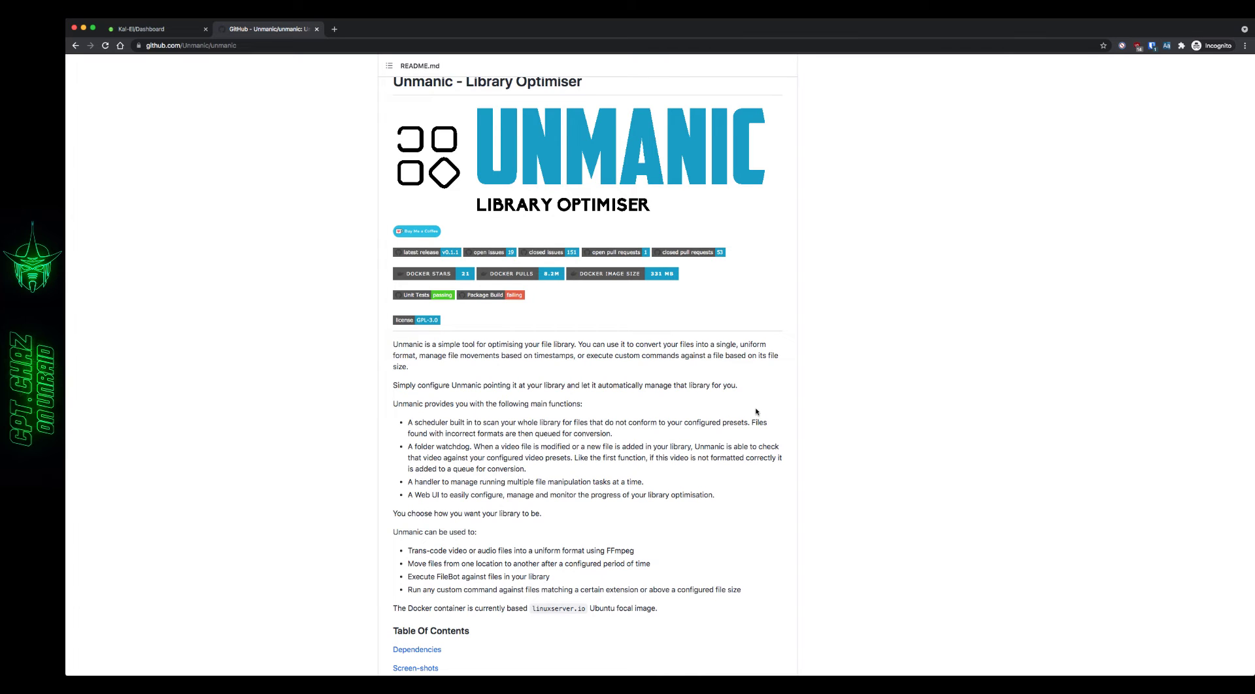
scroll(756, 412, "down", 2)
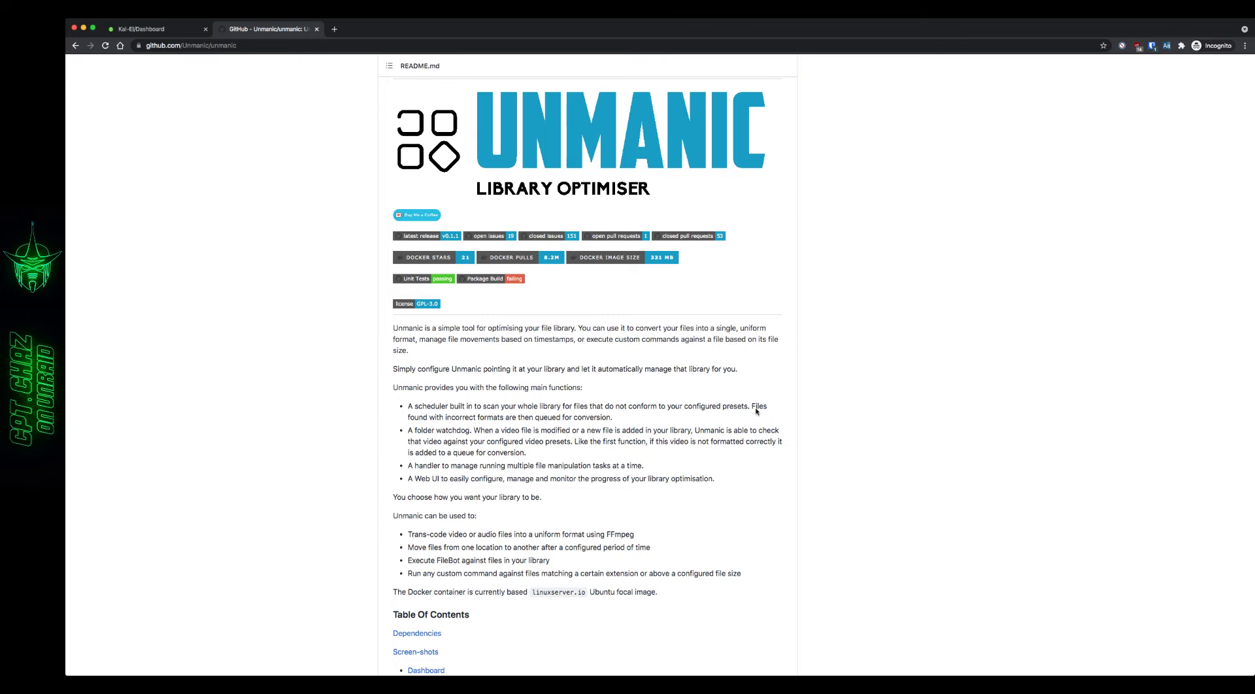
scroll(756, 411, "up", 5)
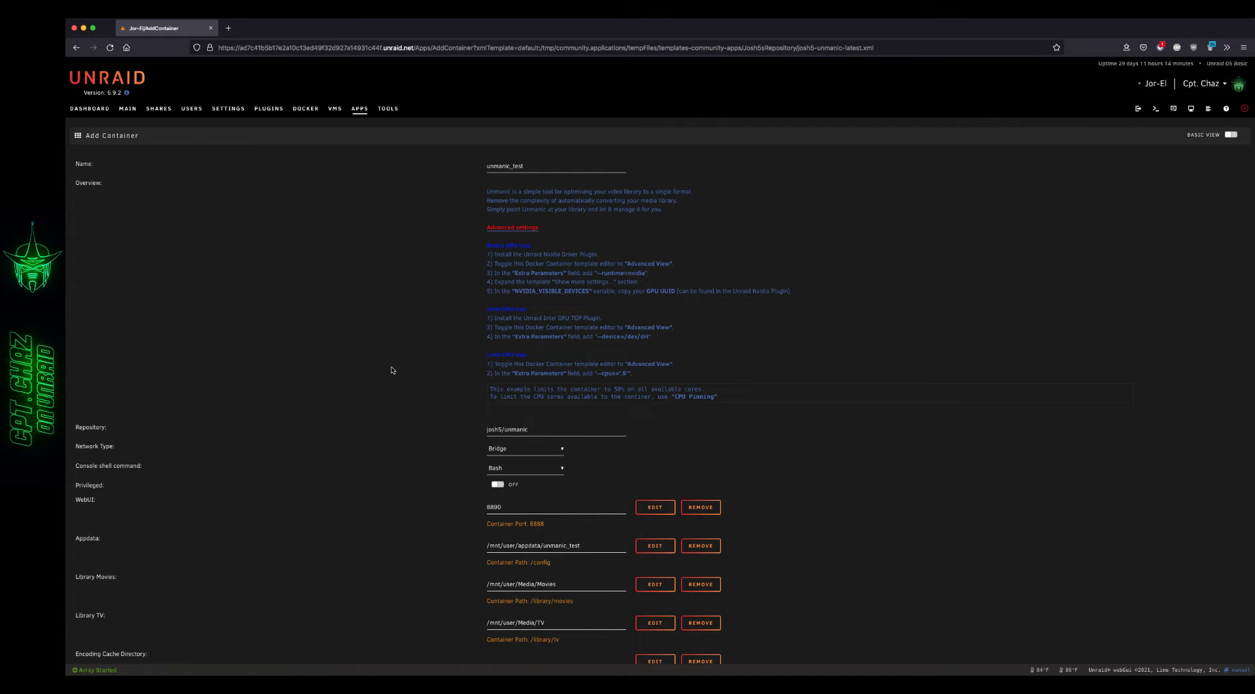
- Set the container's Library Movies path to the /mnt/user/media/movies/ folder
scroll(394, 349, "down", 3)
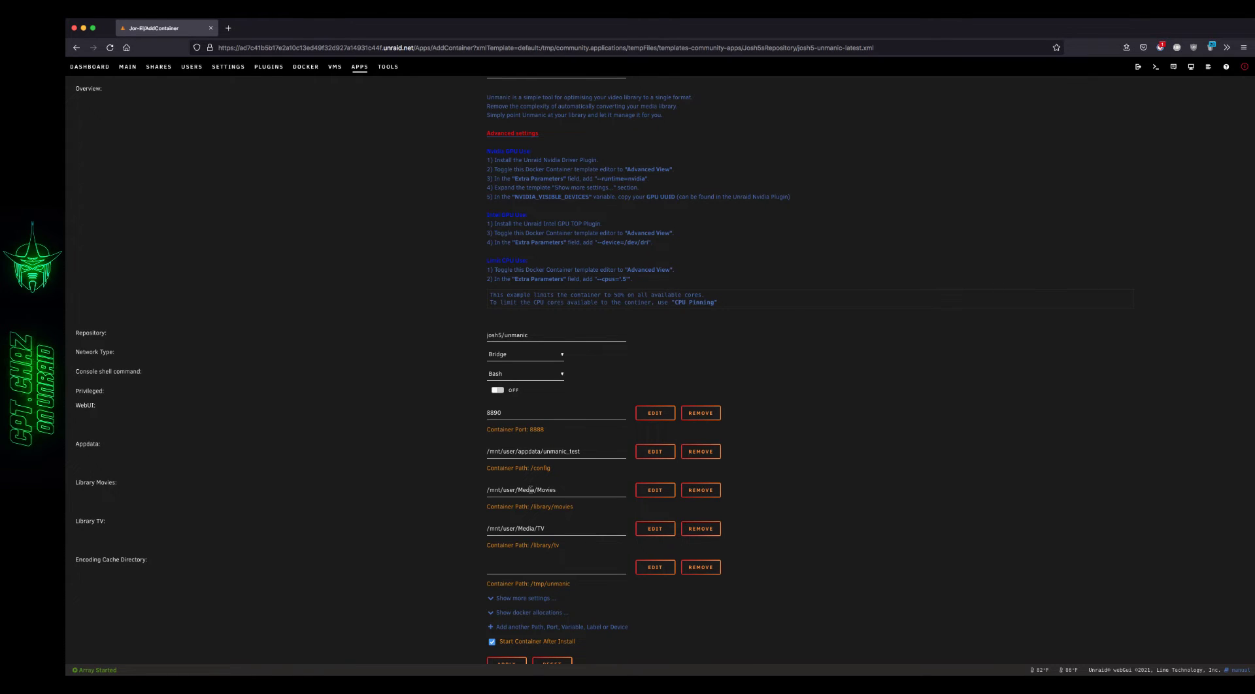
left_click(579, 489)
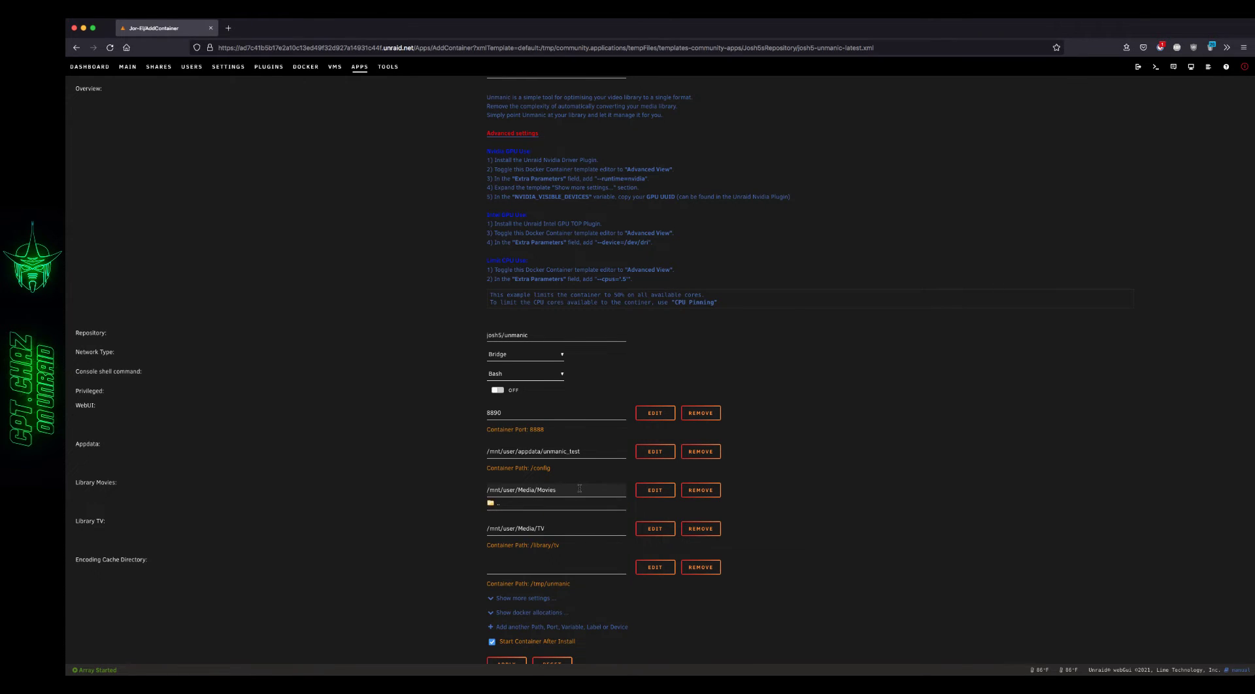
key("BackSpace")
key("BackSpace")
key("BackSpace")
key("BackSpace")
key("BackSpace")
key("BackSpace")
key("BackSpace")
key("BackSpace")
key("BackSpace")
key("BackSpace")
key("BackSpace")
key("BackSpace")
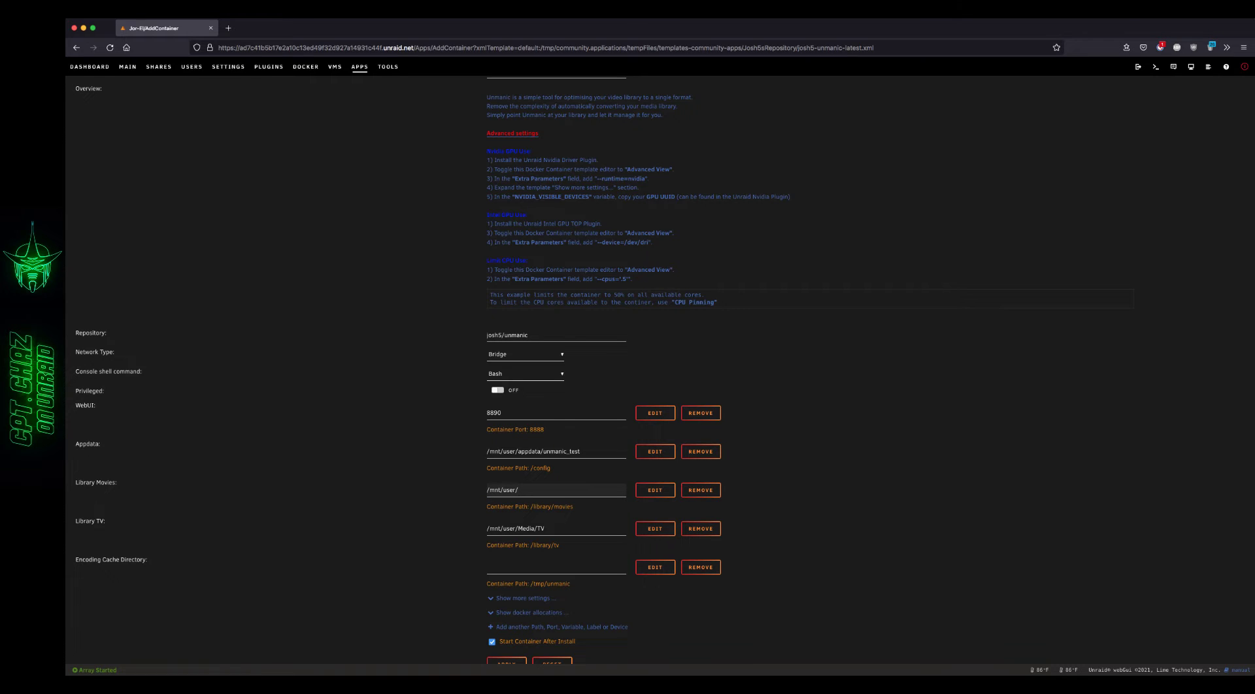
left_click(577, 489)
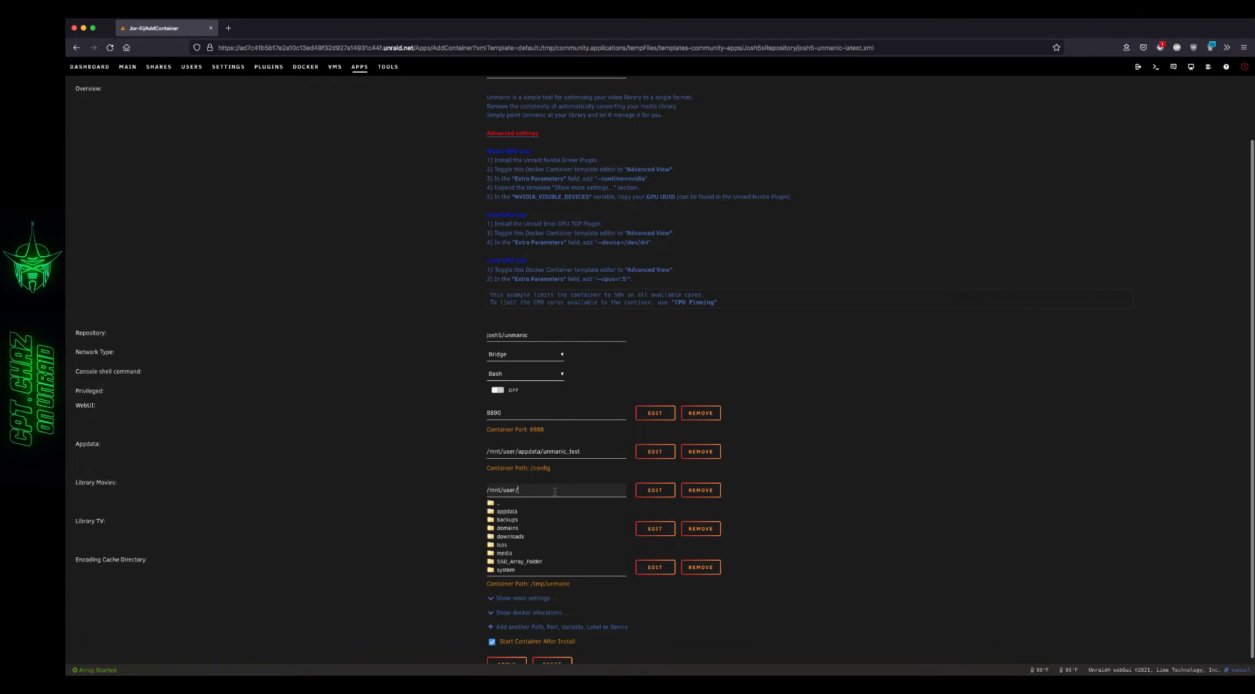
left_click(504, 554)
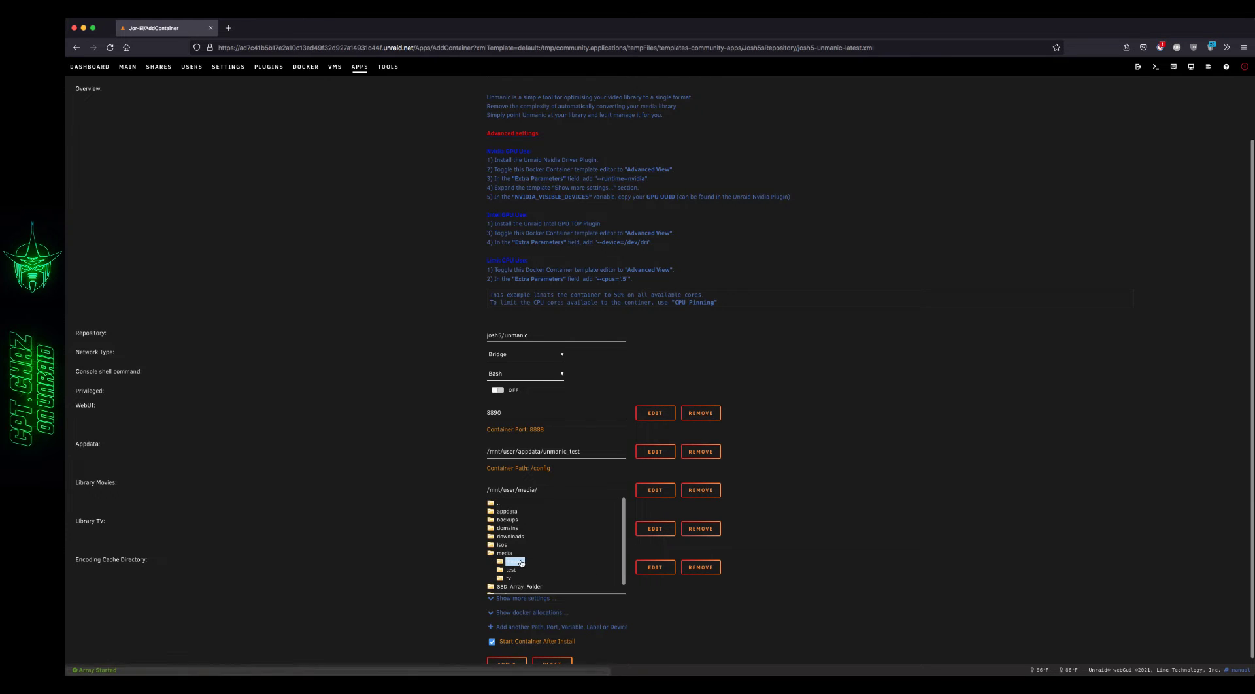
left_click(516, 562)
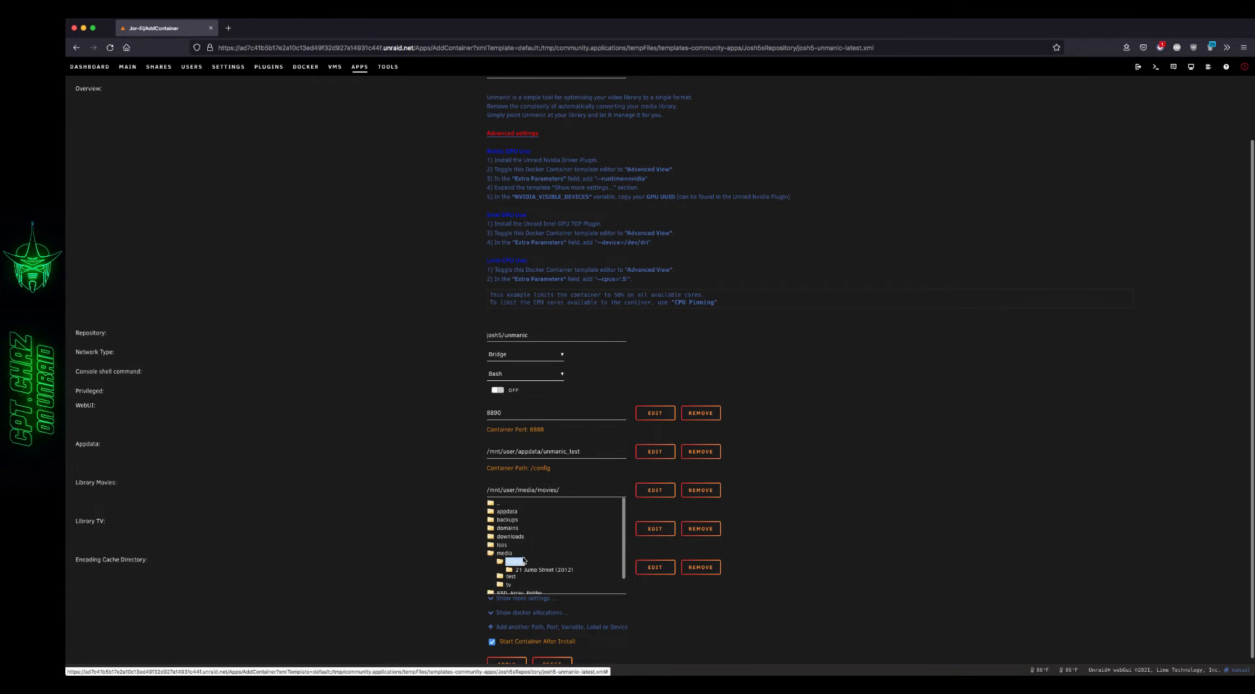
left_click(462, 513)
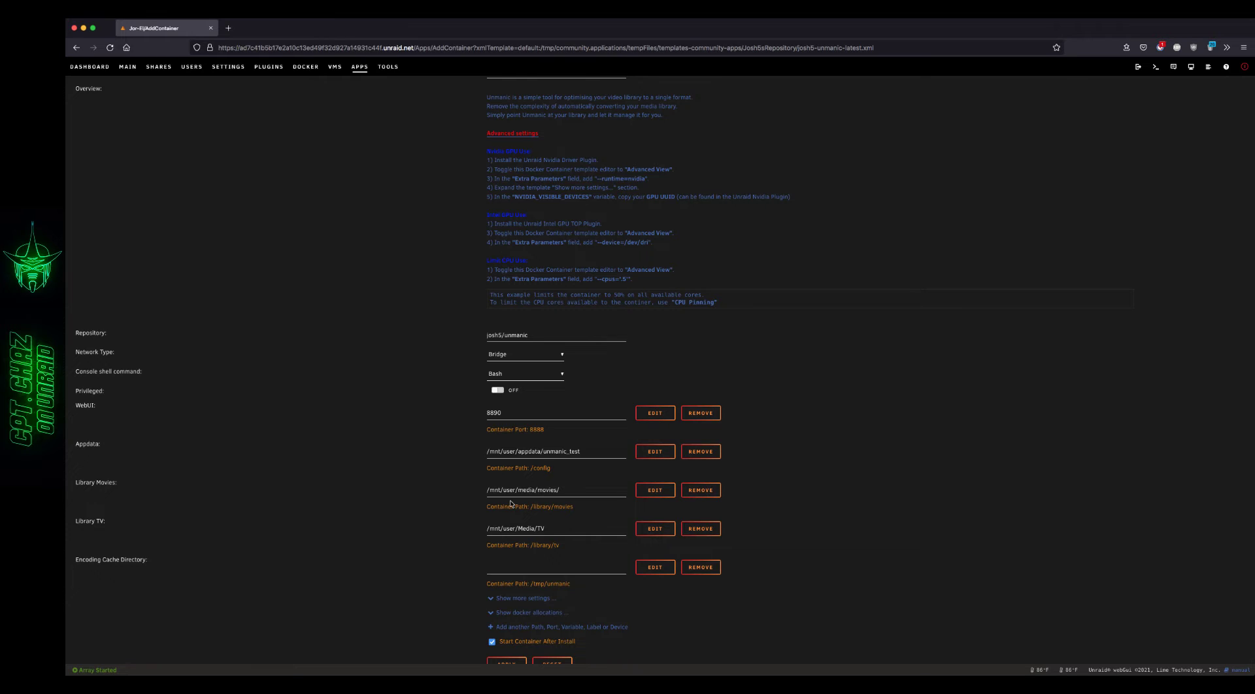
- Set the container's Library TV path to the /mnt/user/media/tv/ folder
left_click(571, 528)
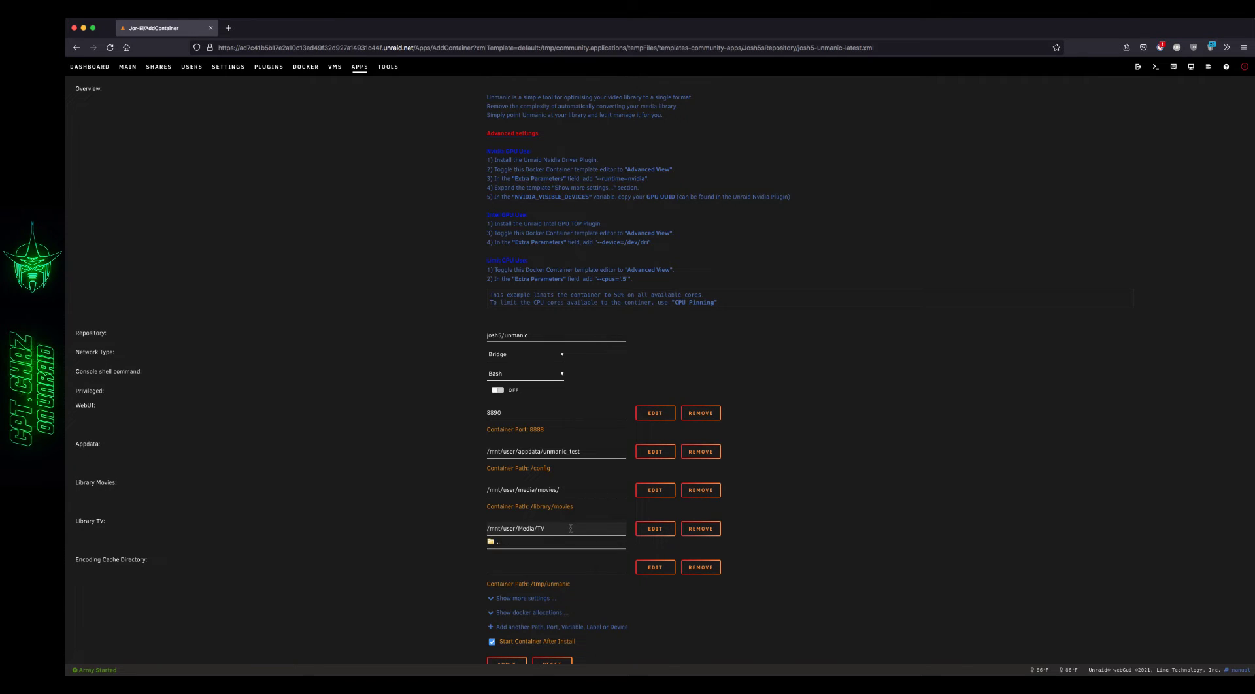
key("BackSpace")
key("BackSpace")
key("BackSpace")
key("BackSpace")
key("BackSpace")
key("BackSpace")
key("BackSpace")
key("BackSpace")
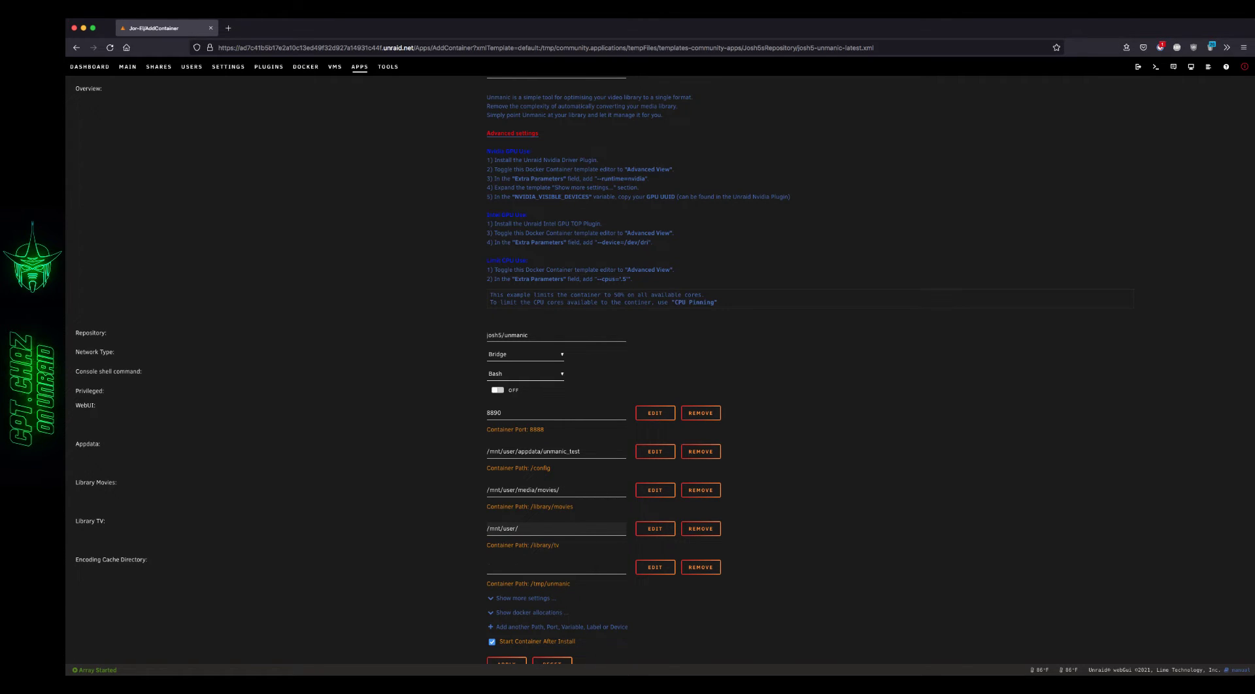
left_click(557, 528)
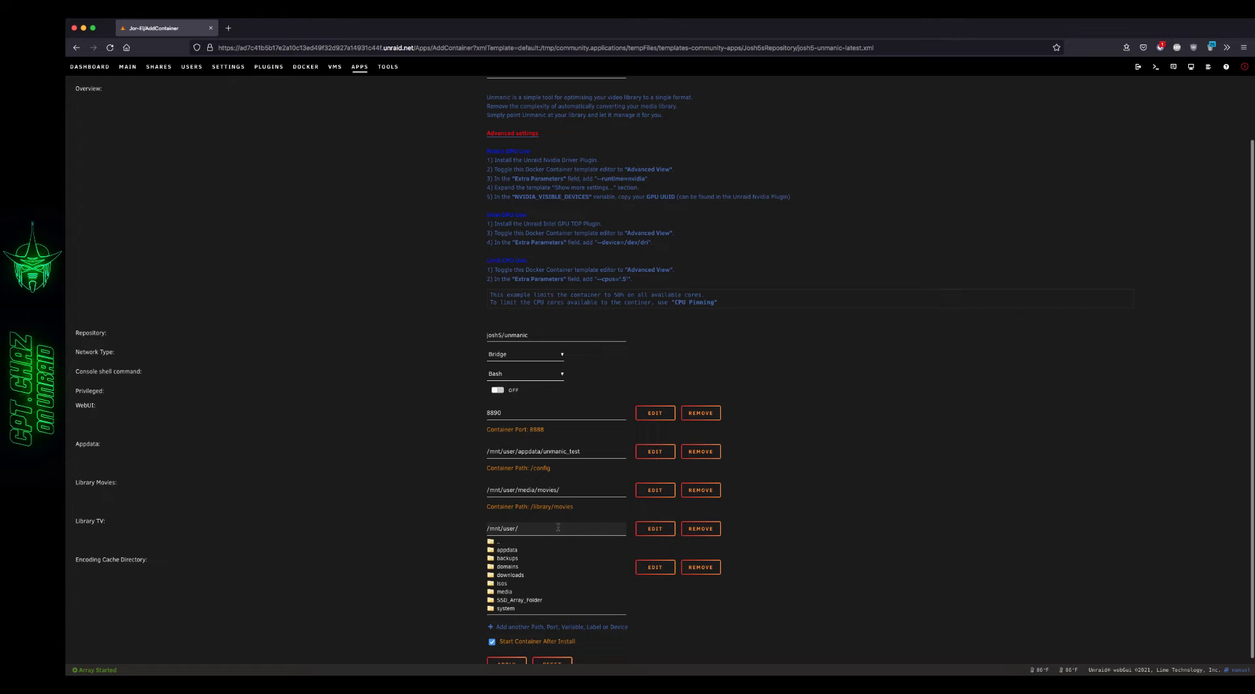
left_click(509, 594)
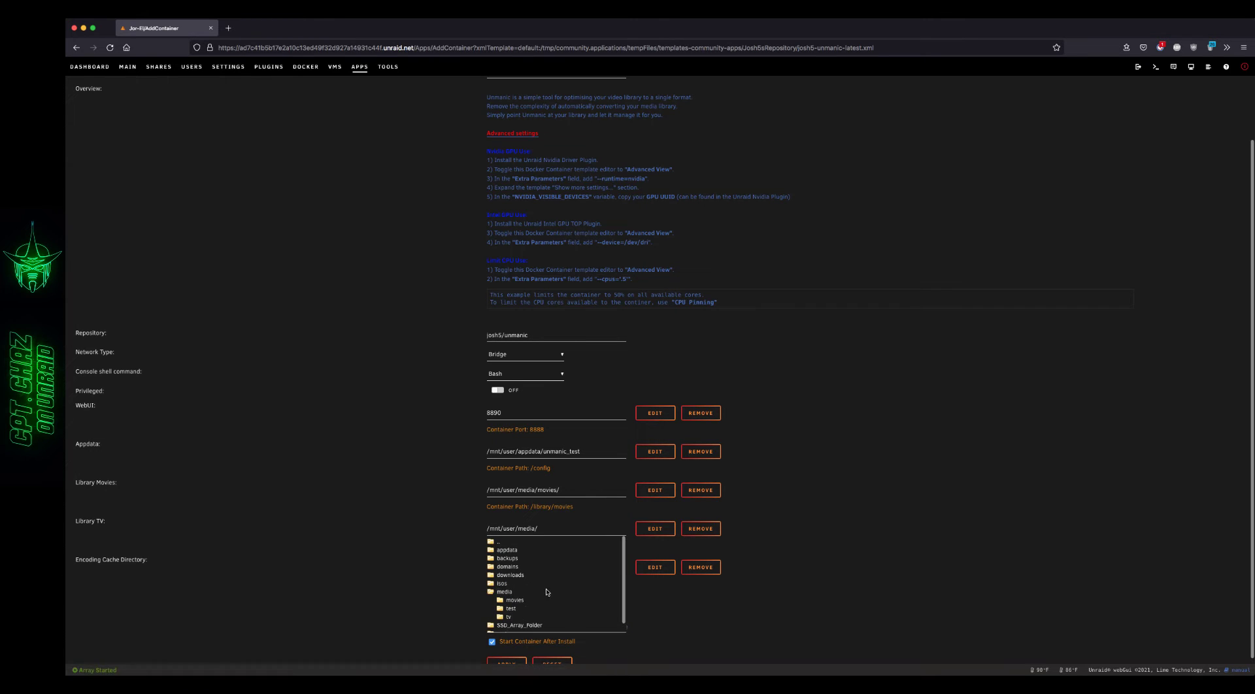
left_click(511, 609)
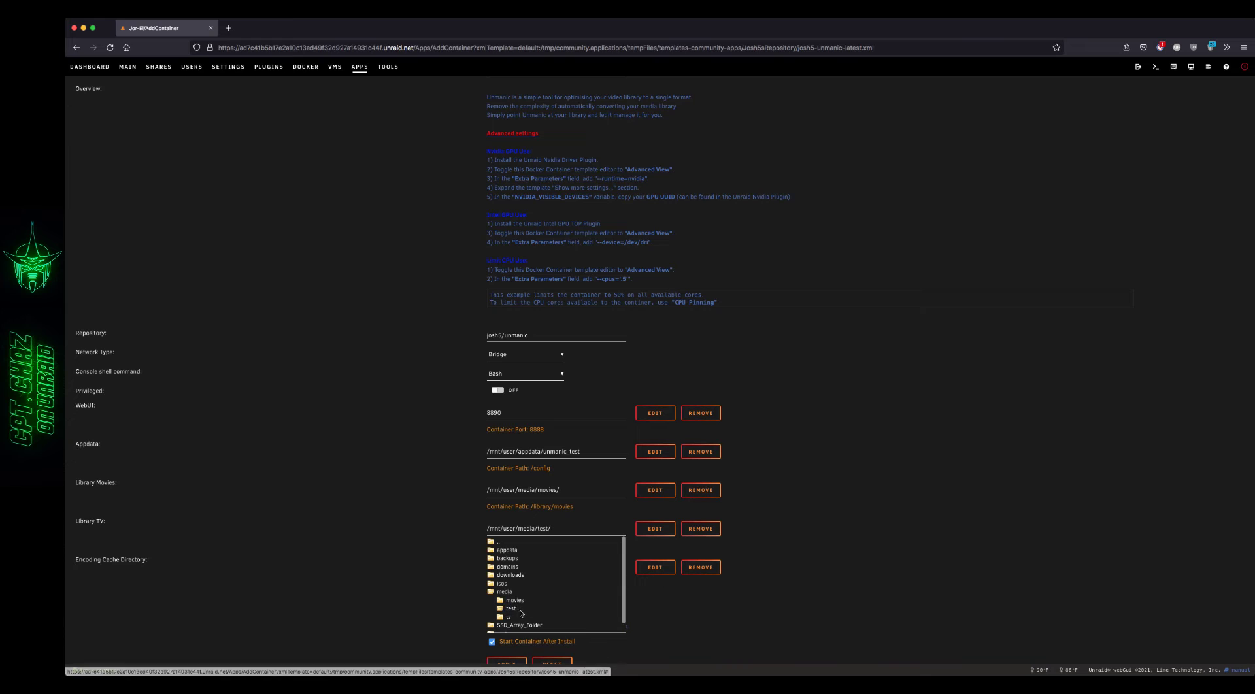
left_click(511, 616)
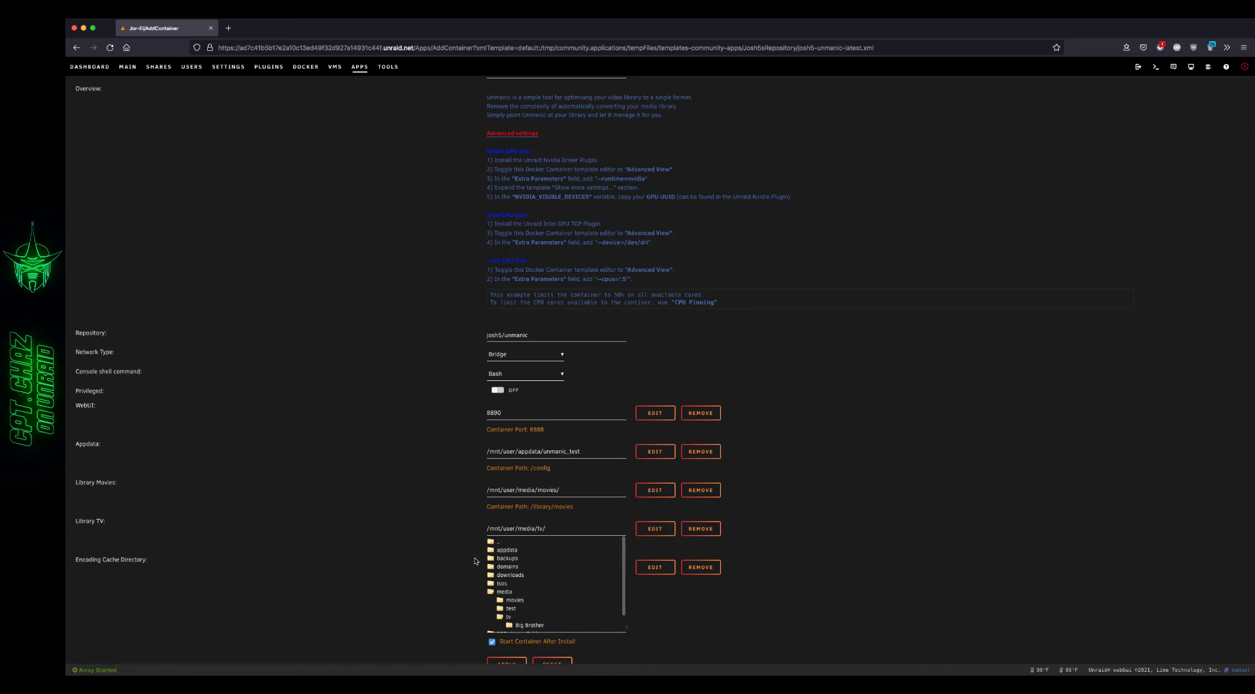
left_click(451, 526)
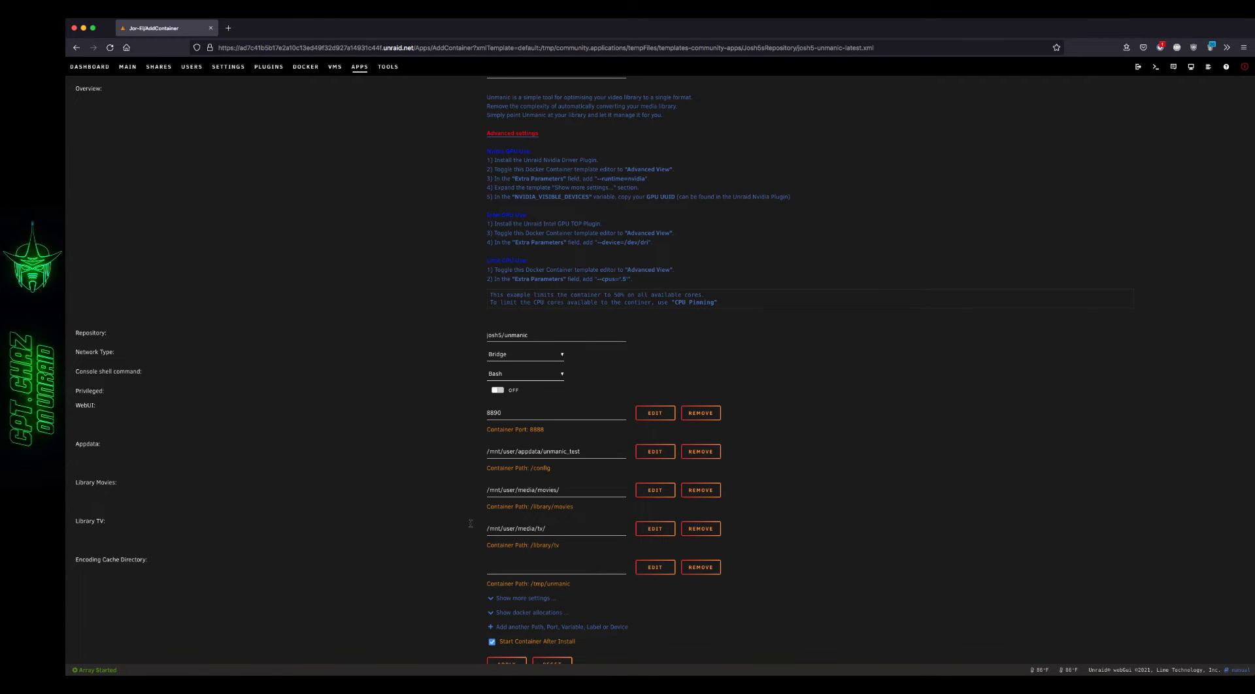
- Set the Encoding Cache Directory path to /dev/shm
left_click(529, 566)
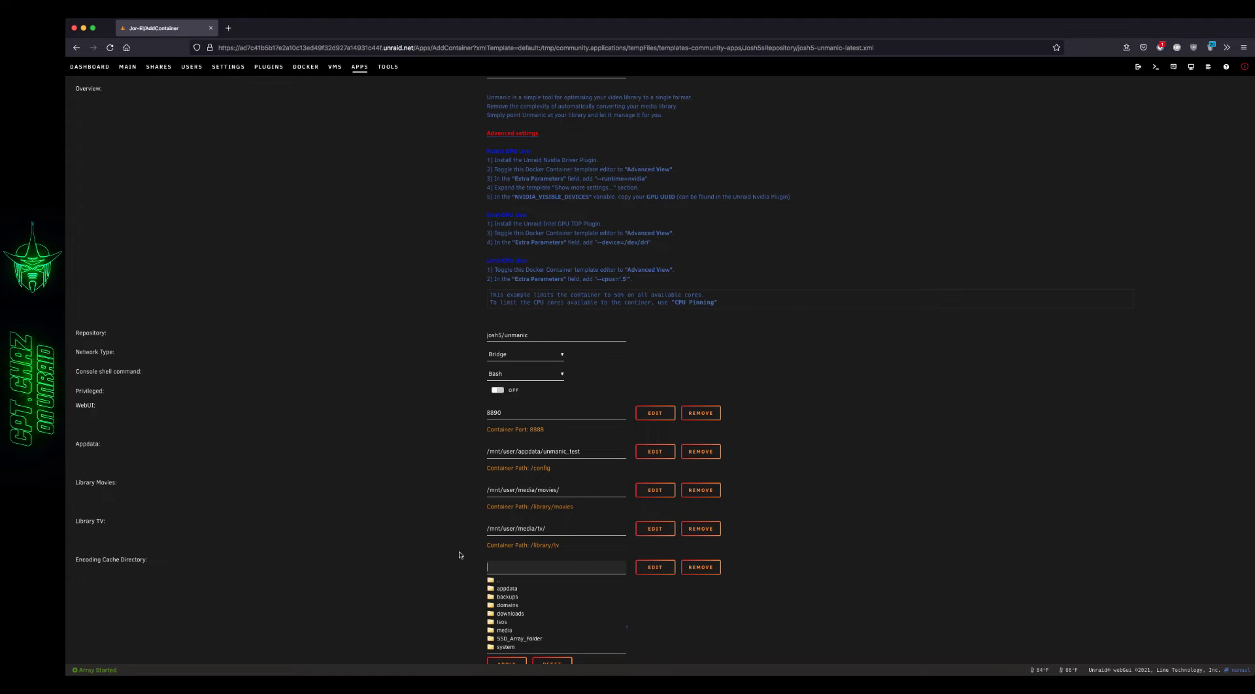
left_click(541, 569)
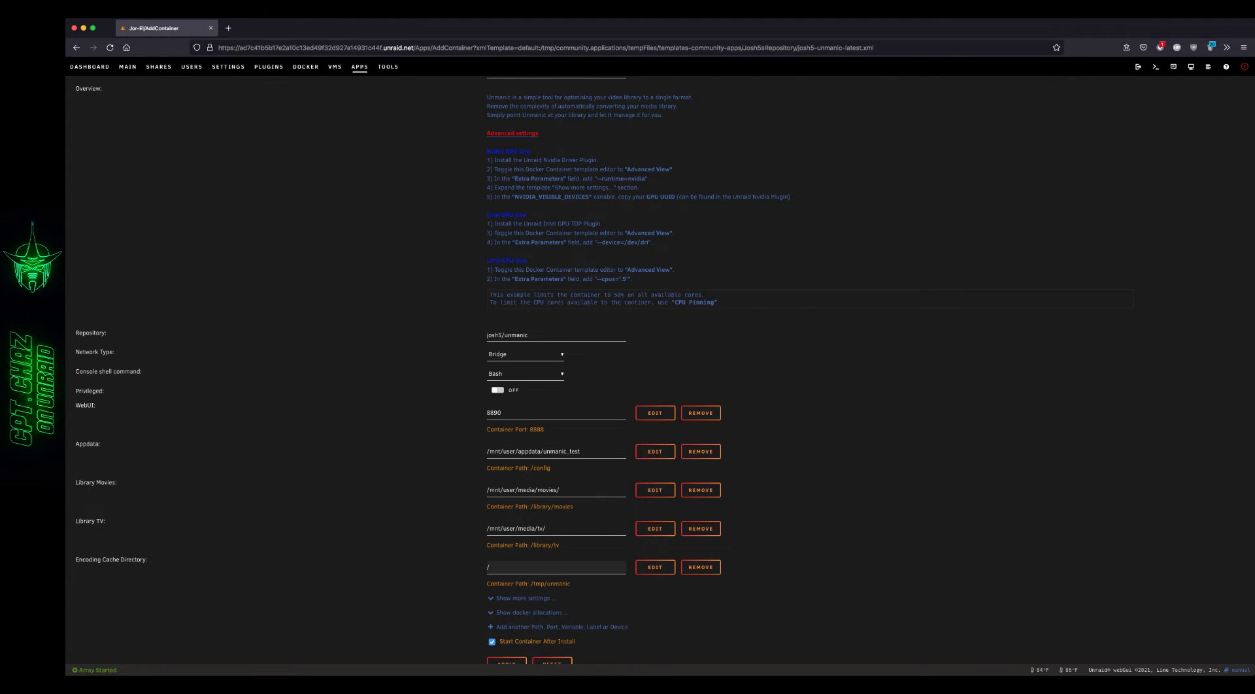
type("dev/shm")
- Open the Shares page in a separate browser tab, add a user share named temp1, and return to the container template
right_click(157, 70)
left_click(169, 73)
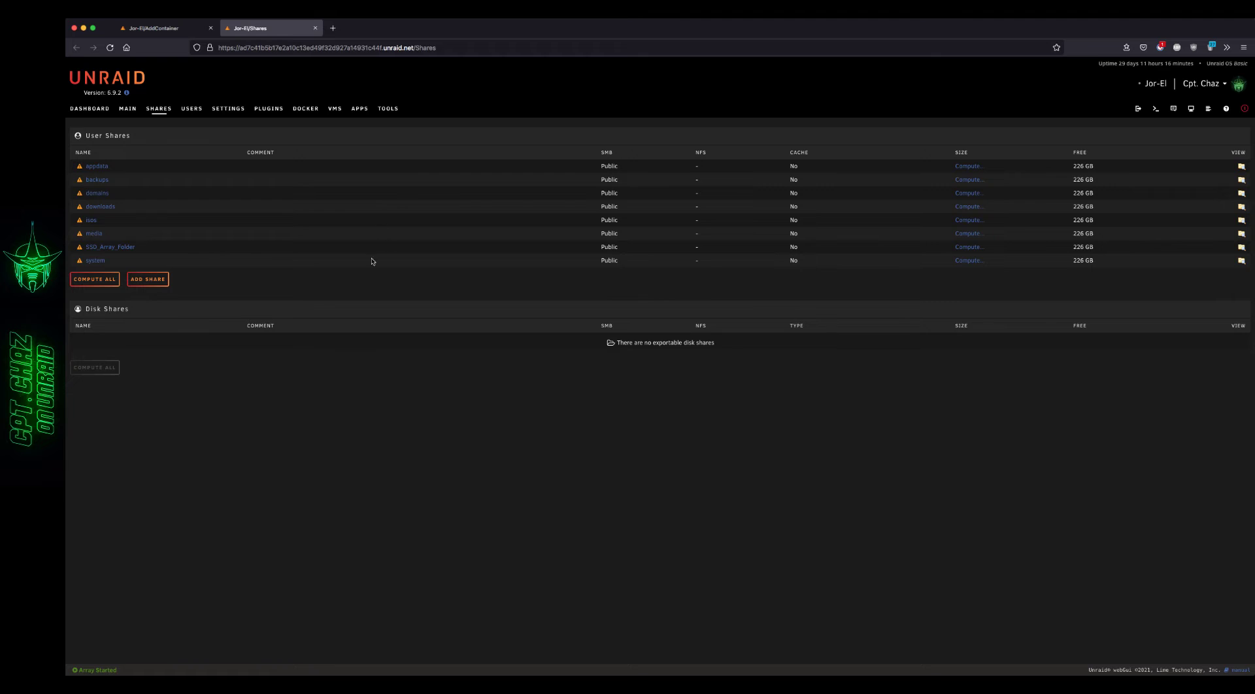
left_click(149, 279)
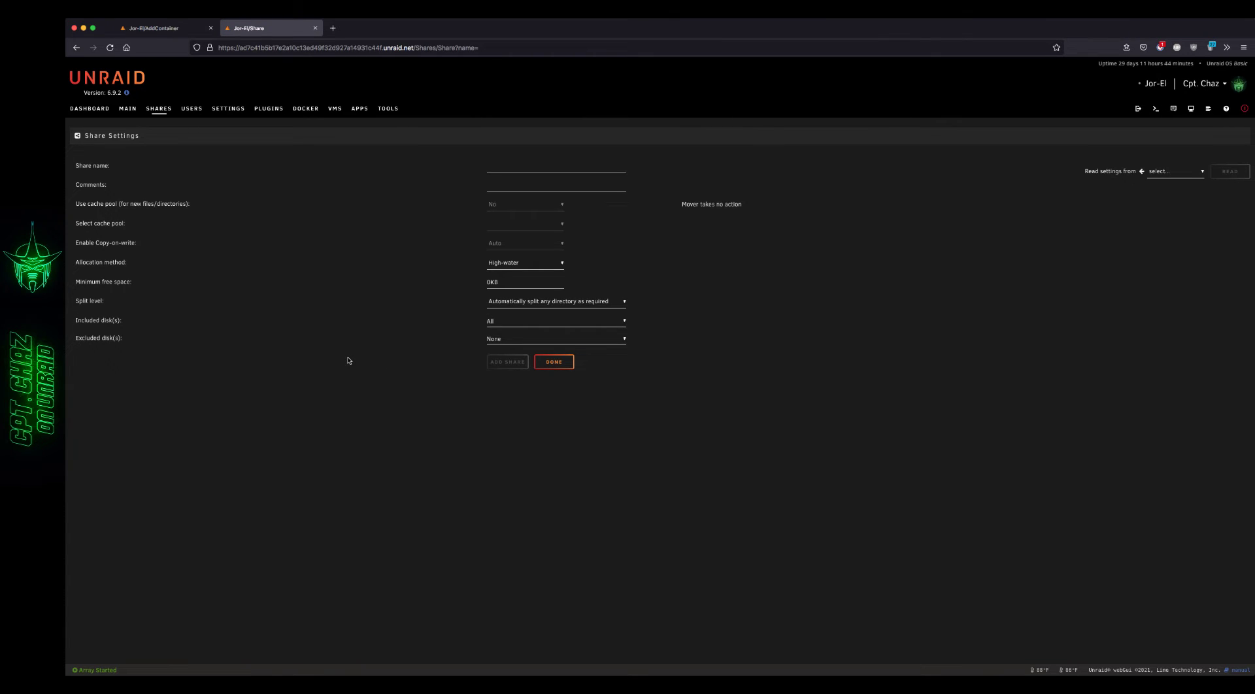
left_click(494, 168)
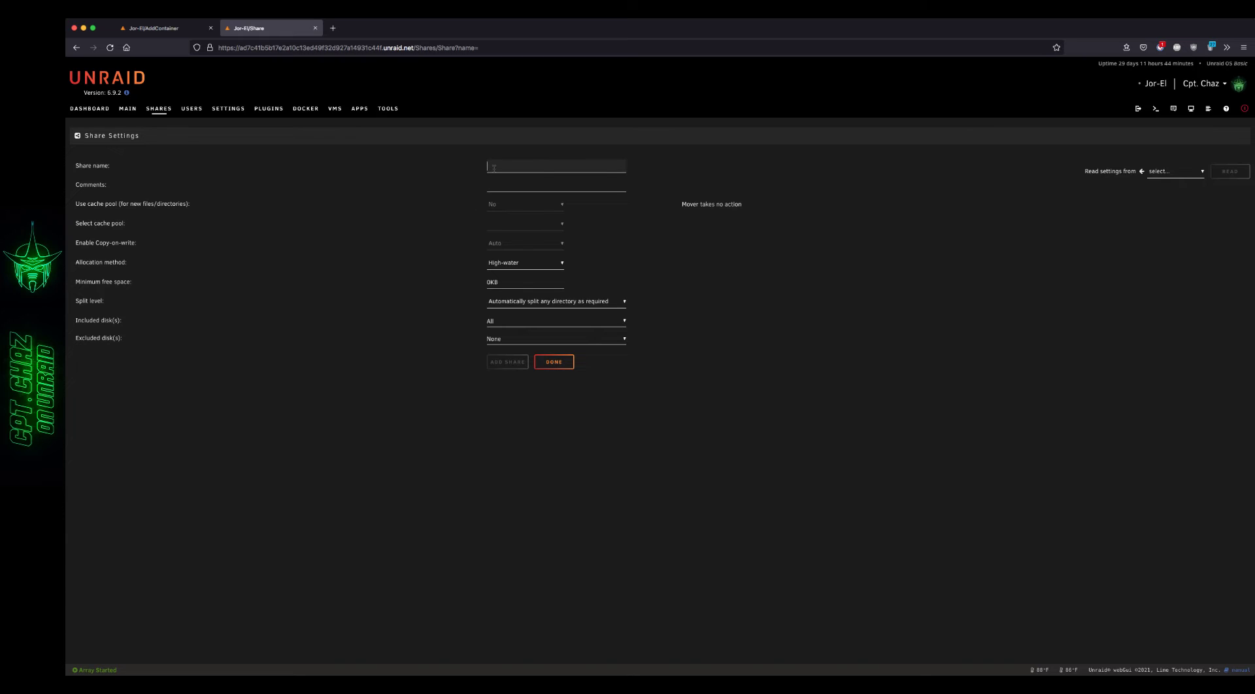
type("temp1")
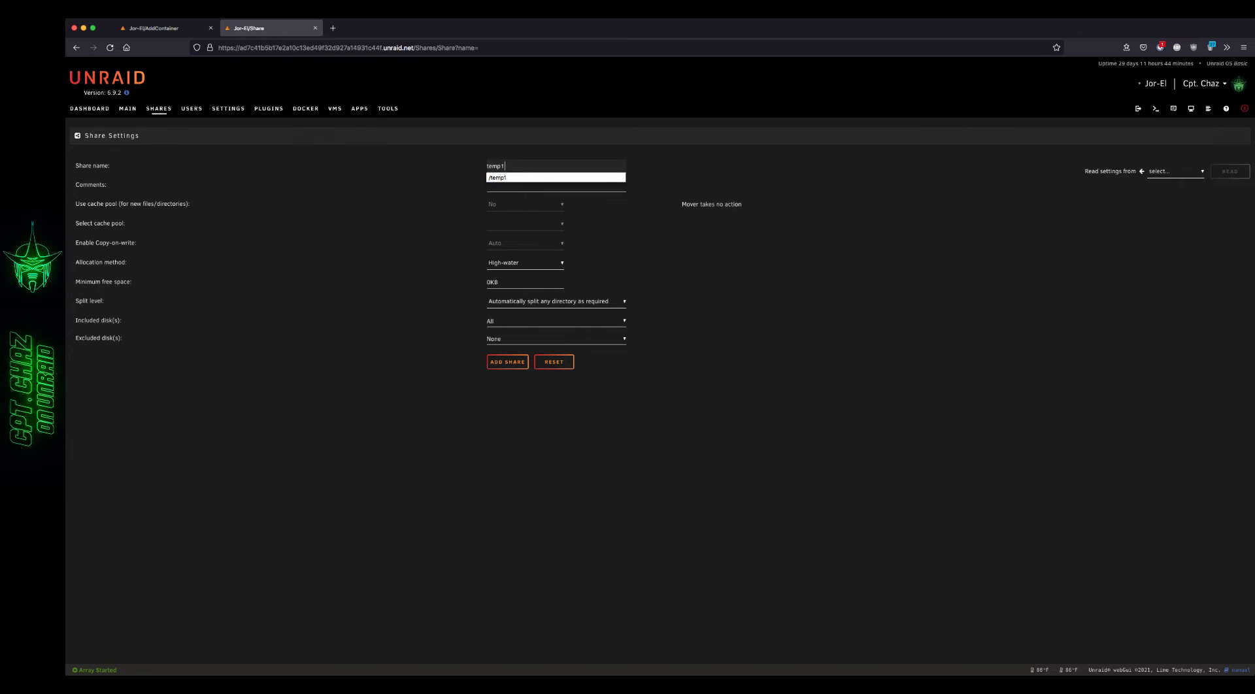
left_click(674, 268)
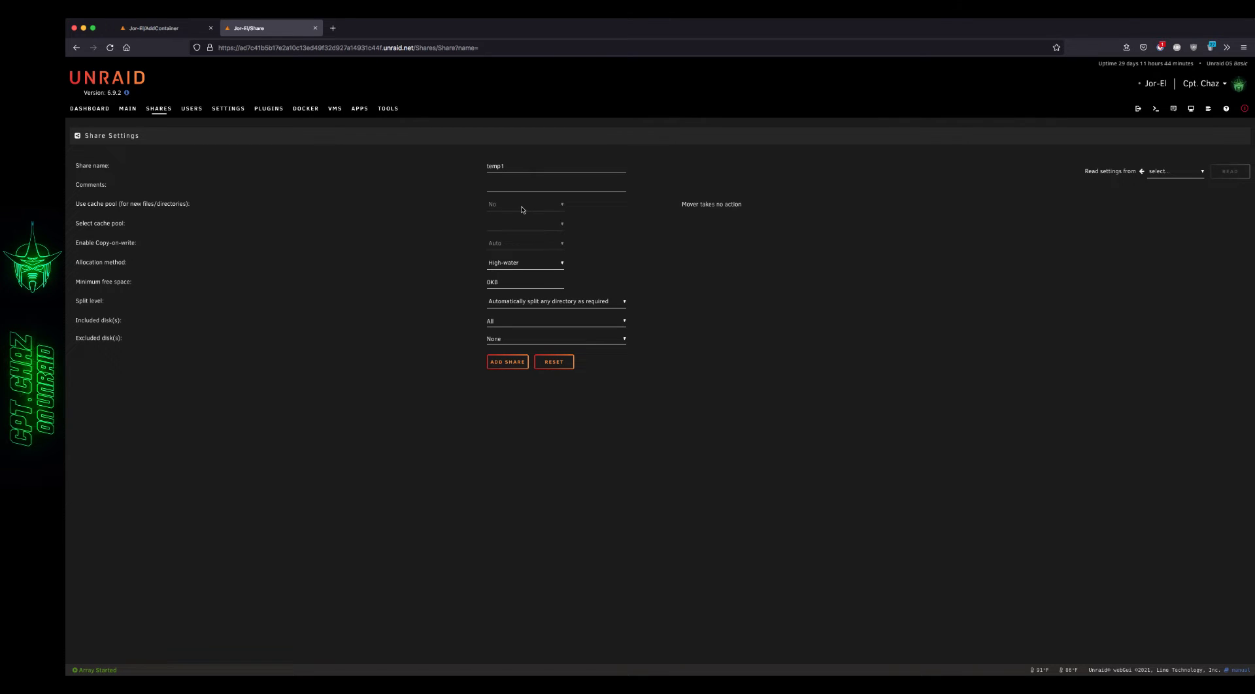
left_click(511, 364)
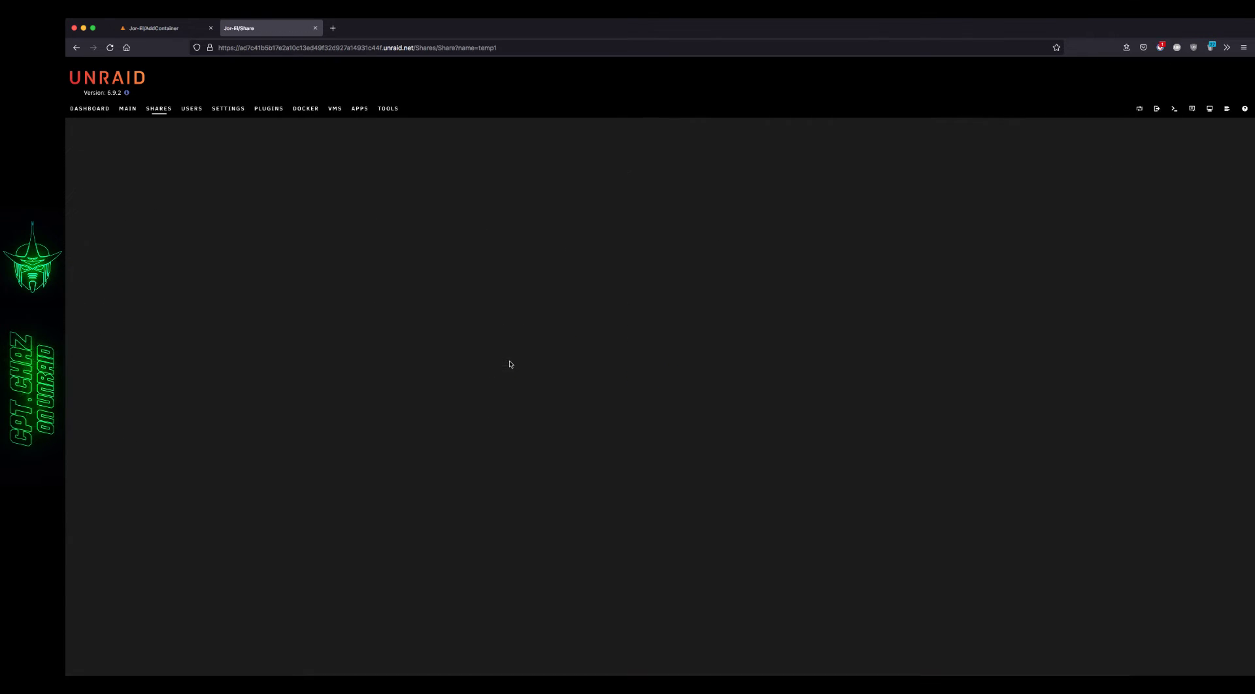
left_click(551, 379)
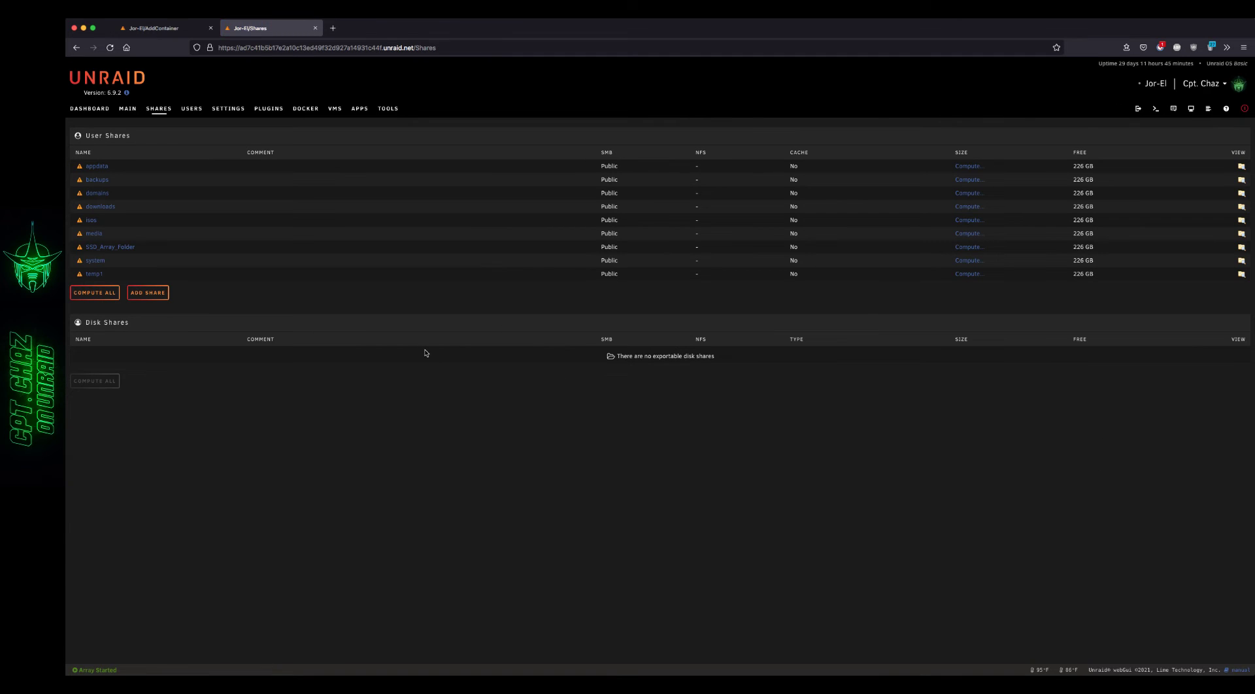
key("super+w")
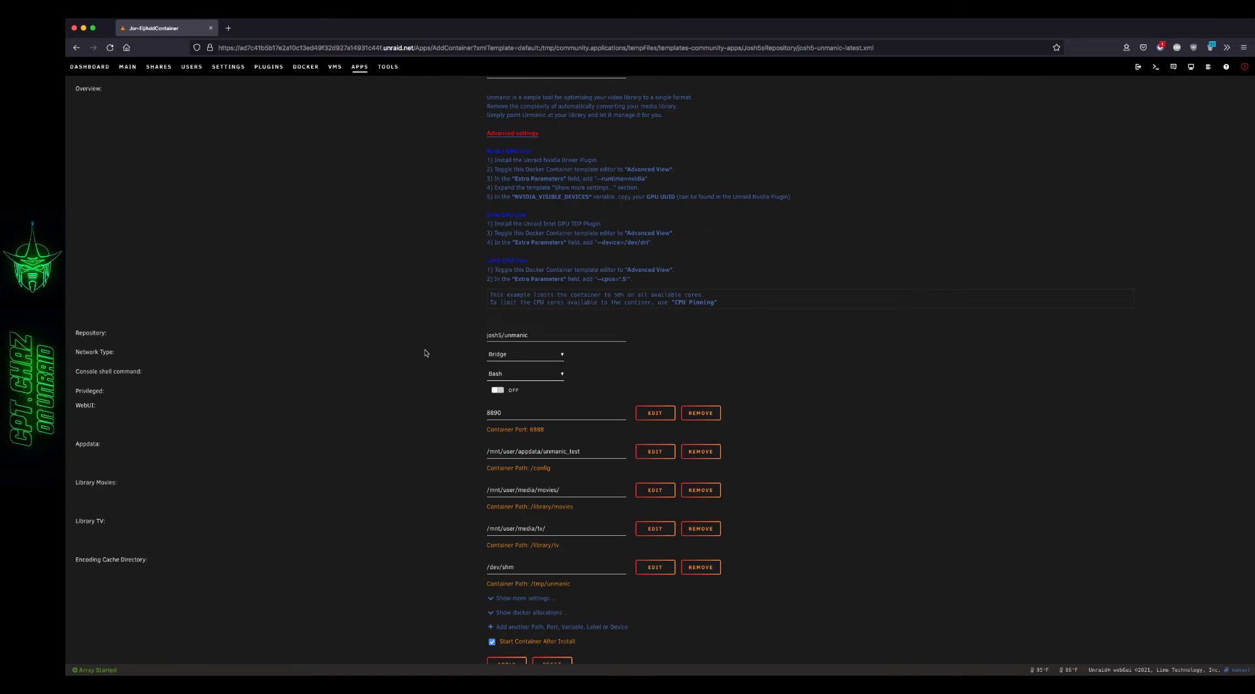
- Change the Encoding Cache Directory to the new share's folder, /mnt/user/temp1/
scroll(422, 379, "down", 1)
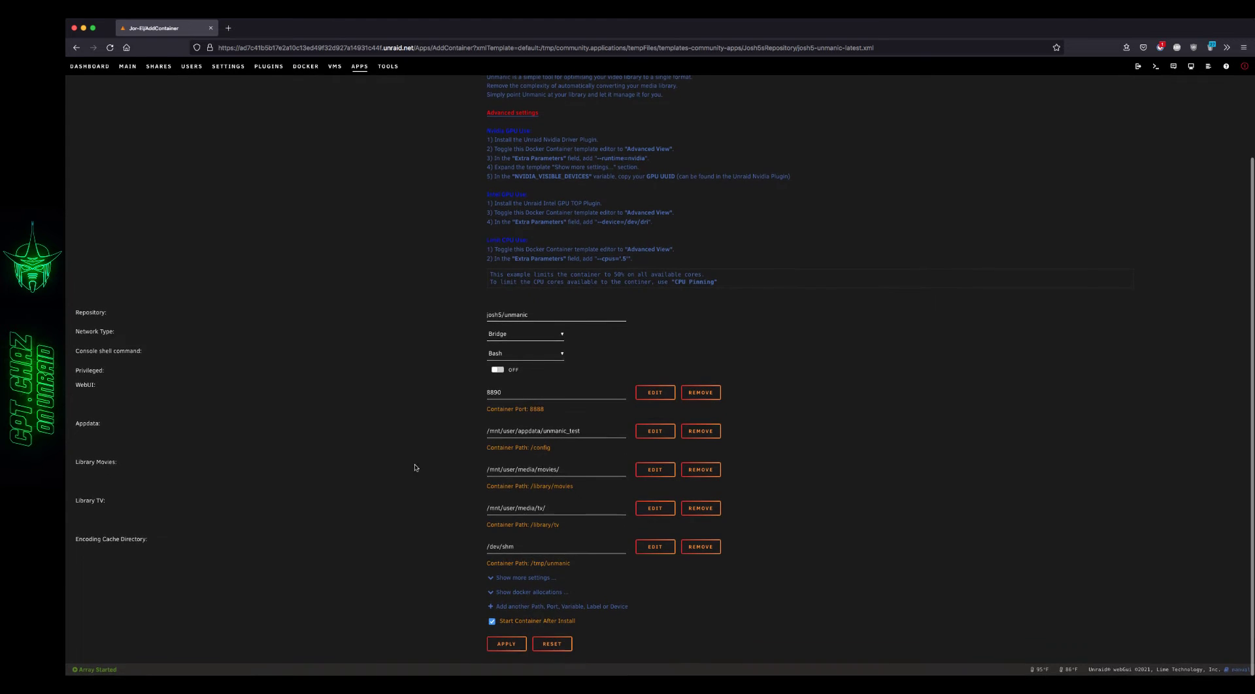
double_click(534, 546)
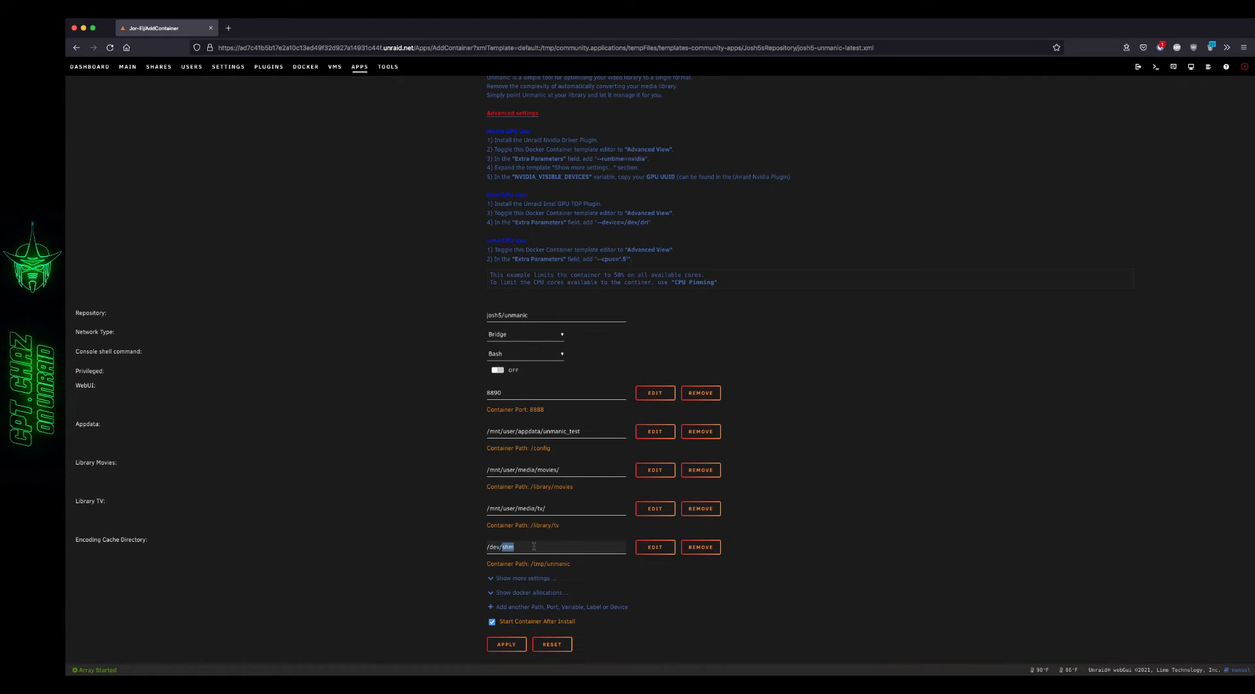
key("BackSpace")
key("BackSpace")
key("BackSpace")
key("BackSpace")
type("mnt/user/")
left_click(554, 544)
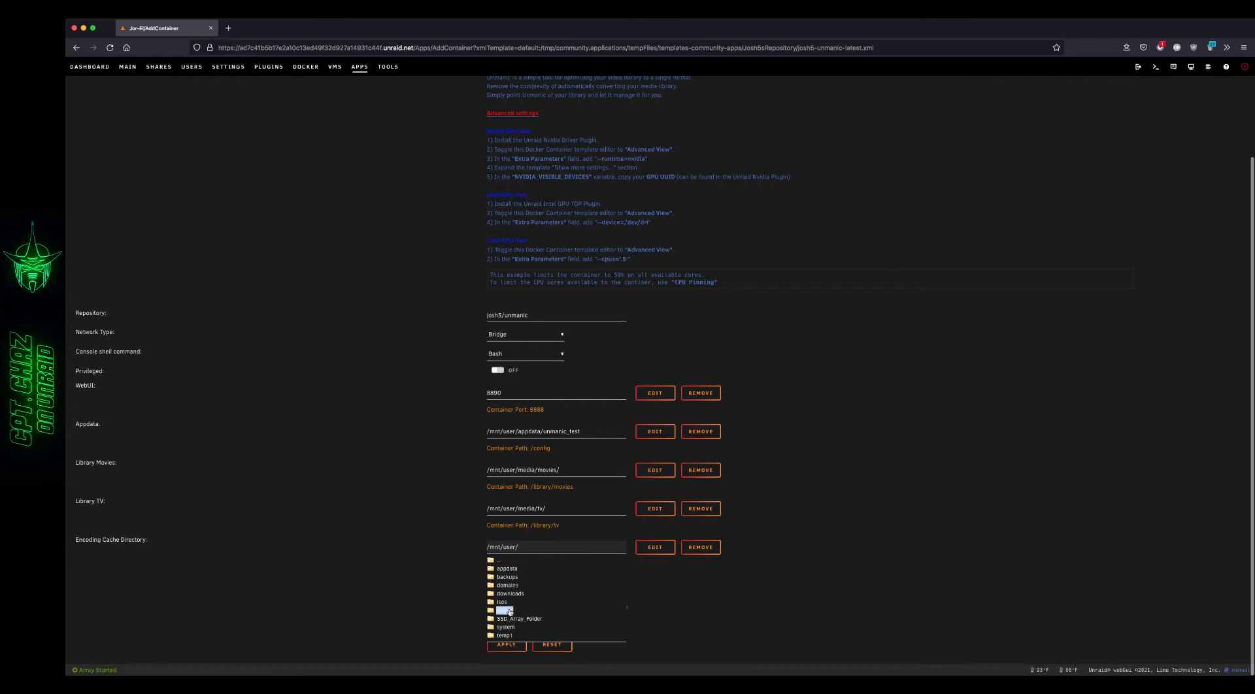
left_click(507, 635)
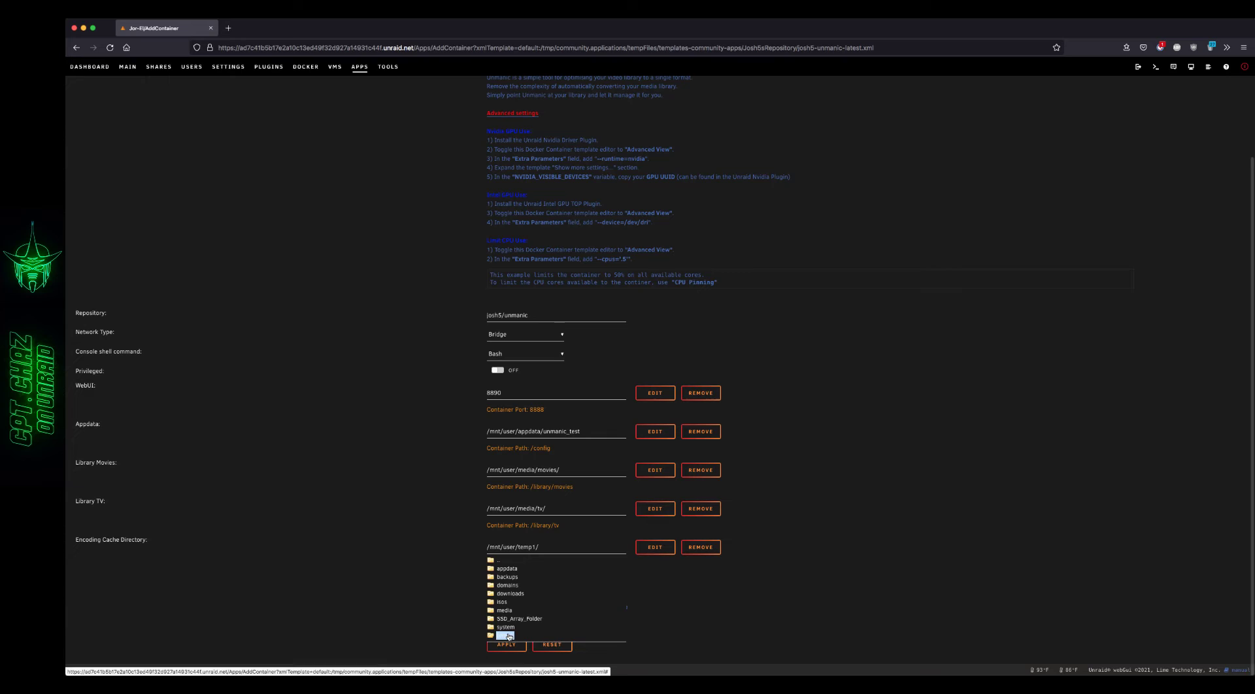
left_click(448, 534)
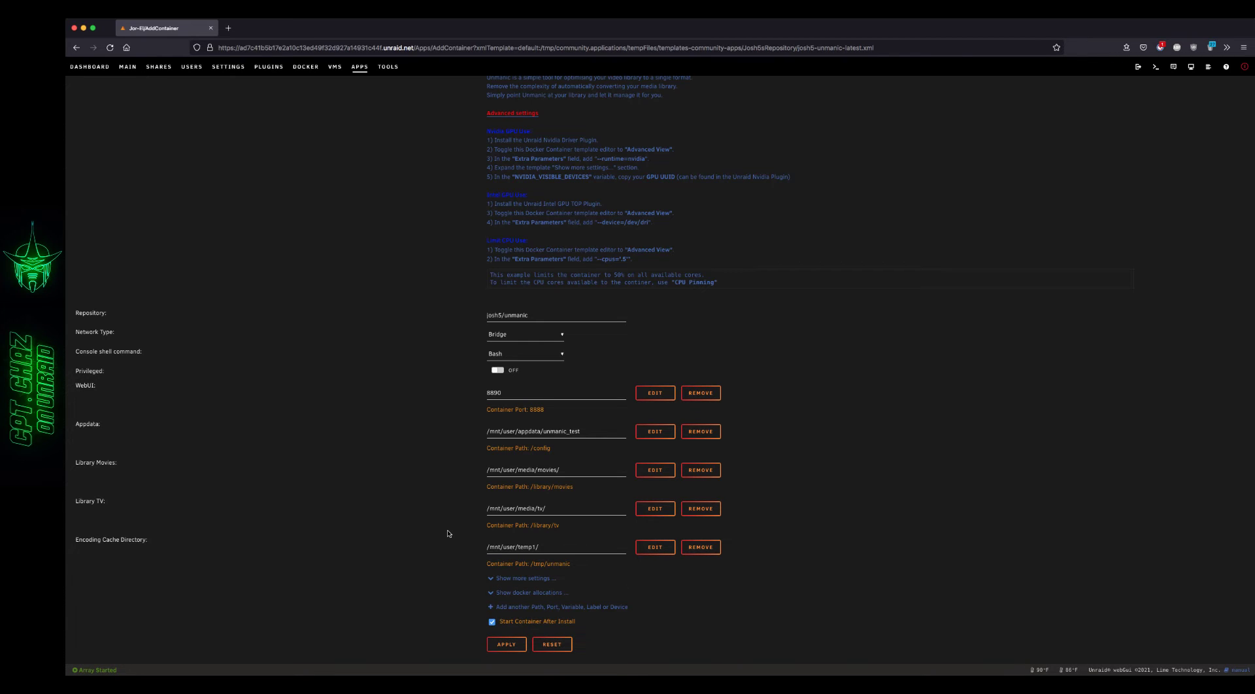
scroll(448, 534, "up", 5)
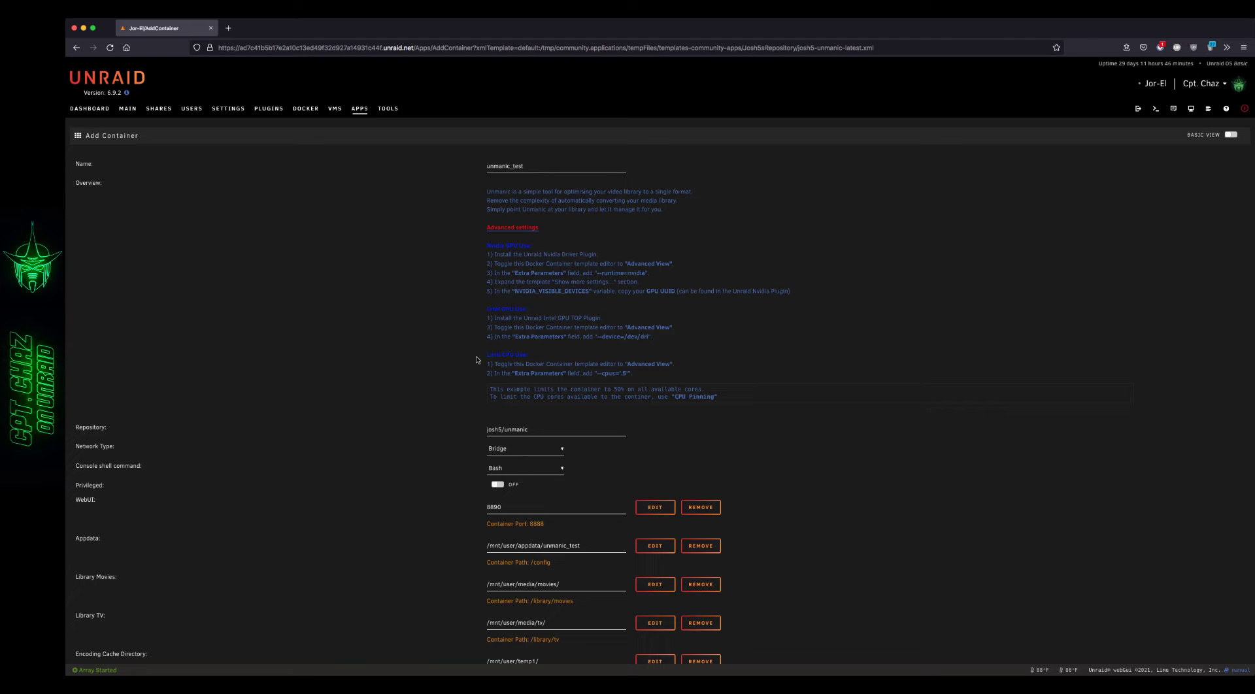
- Switch the container template to the advanced view and set Extra Parameters to --cpu-shares=2
left_click(1231, 134)
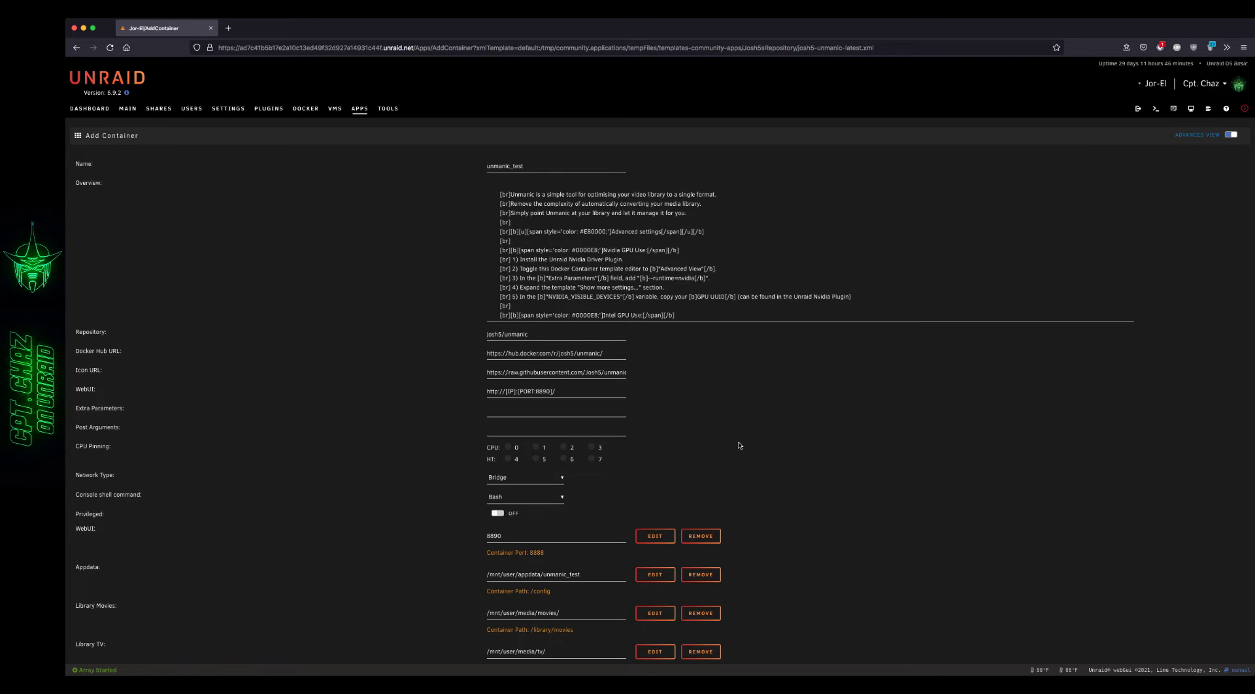
scroll(739, 445, "down", 1)
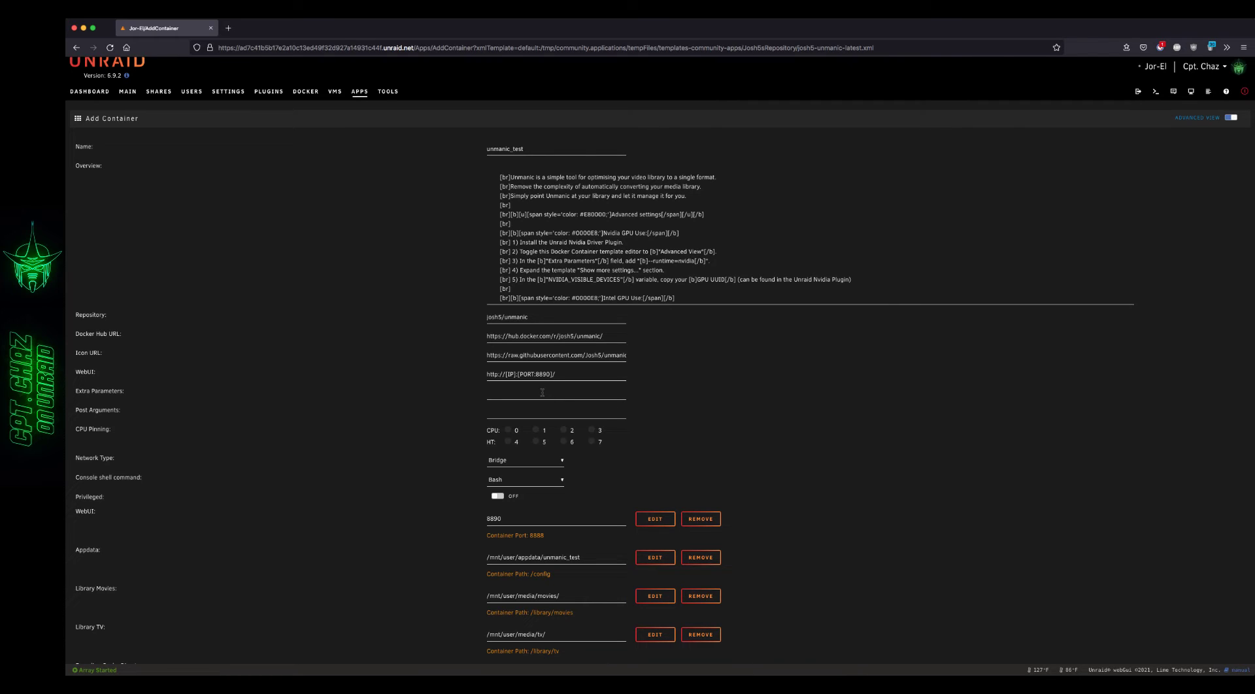
left_click(542, 391)
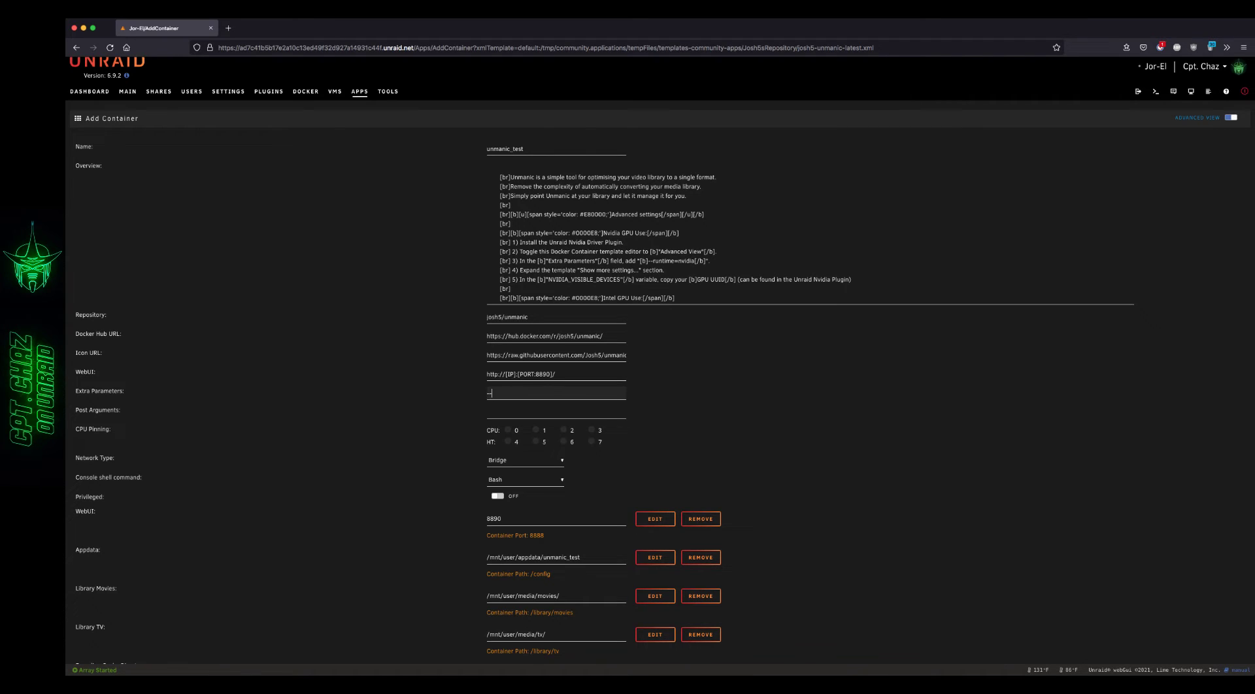
type("-cpu-")
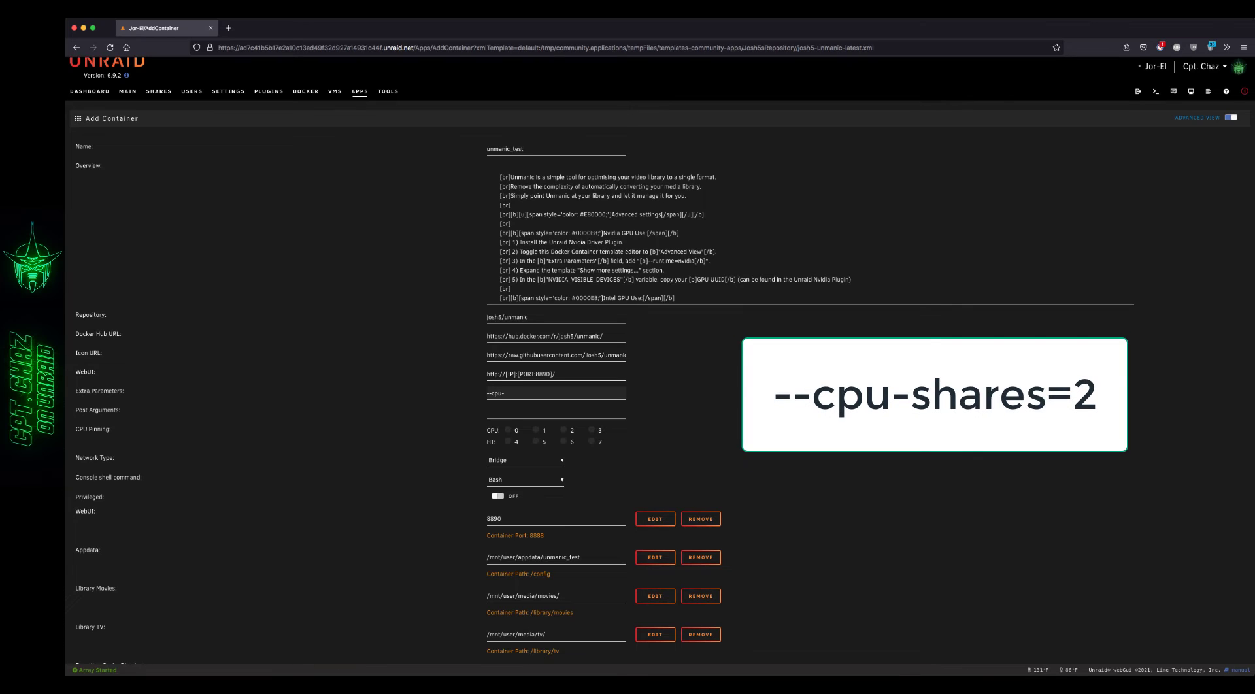
type("shares=2")
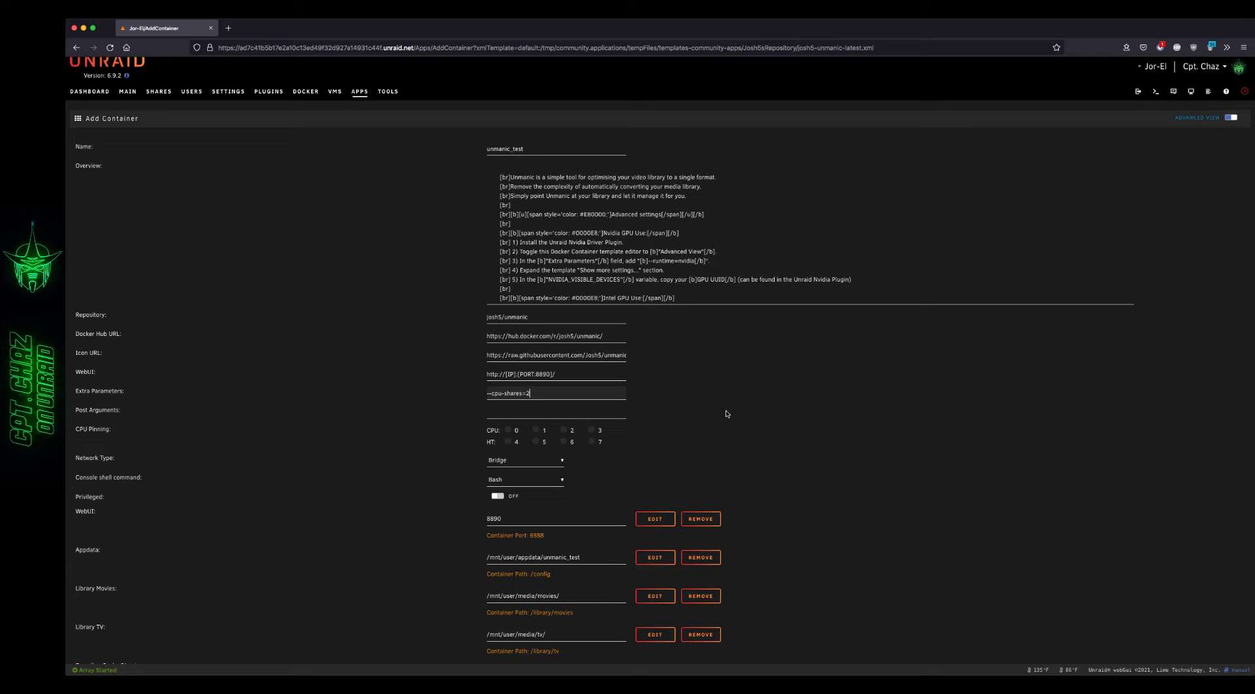
- Apply the template to install the unmanic_test container and dismiss the finished command output
scroll(723, 401, "down", 3)
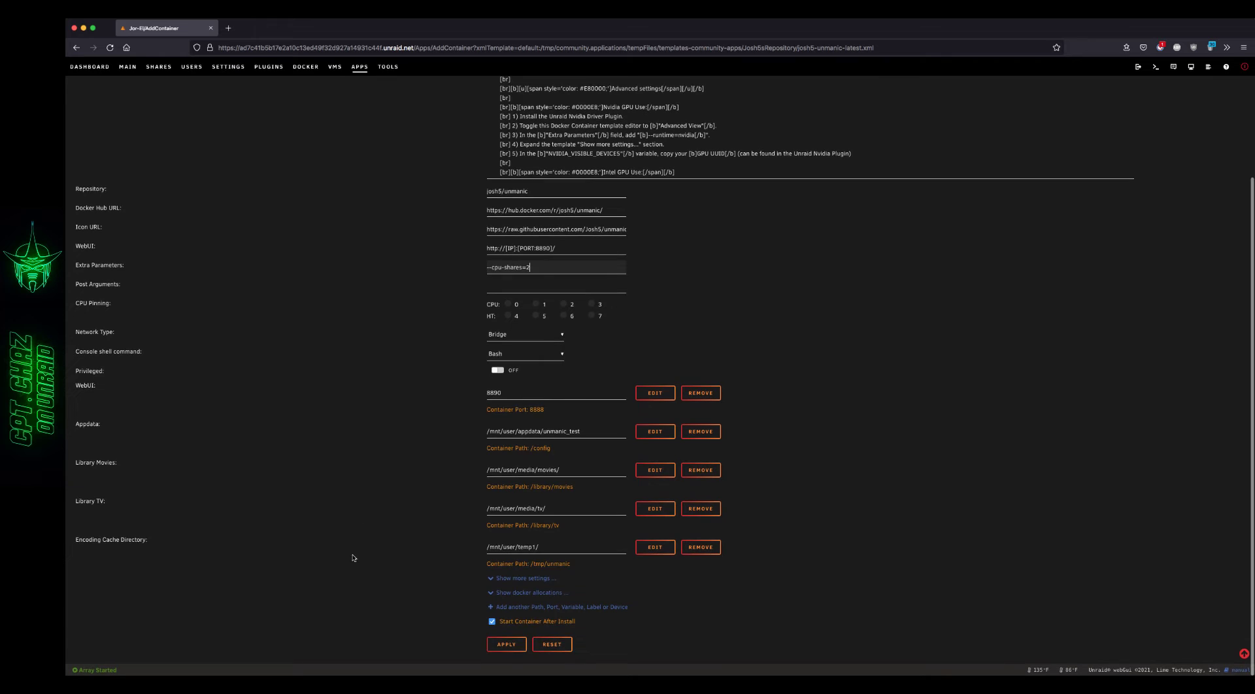
left_click(503, 645)
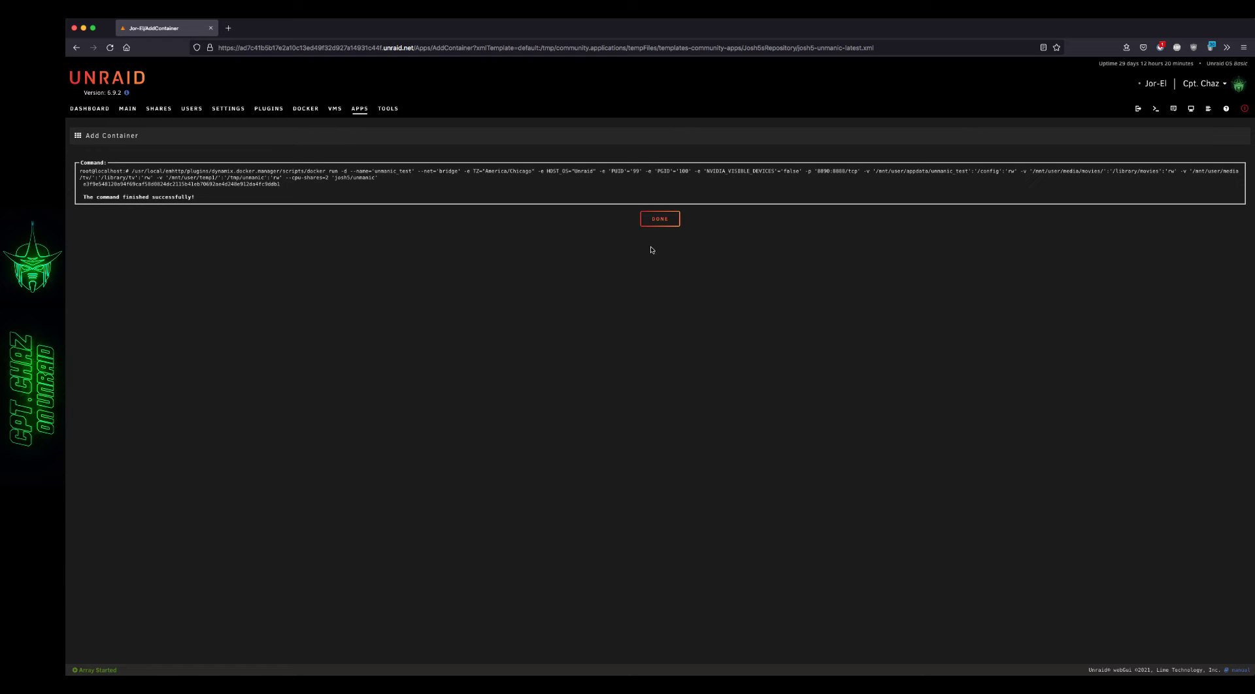
left_click(652, 223)
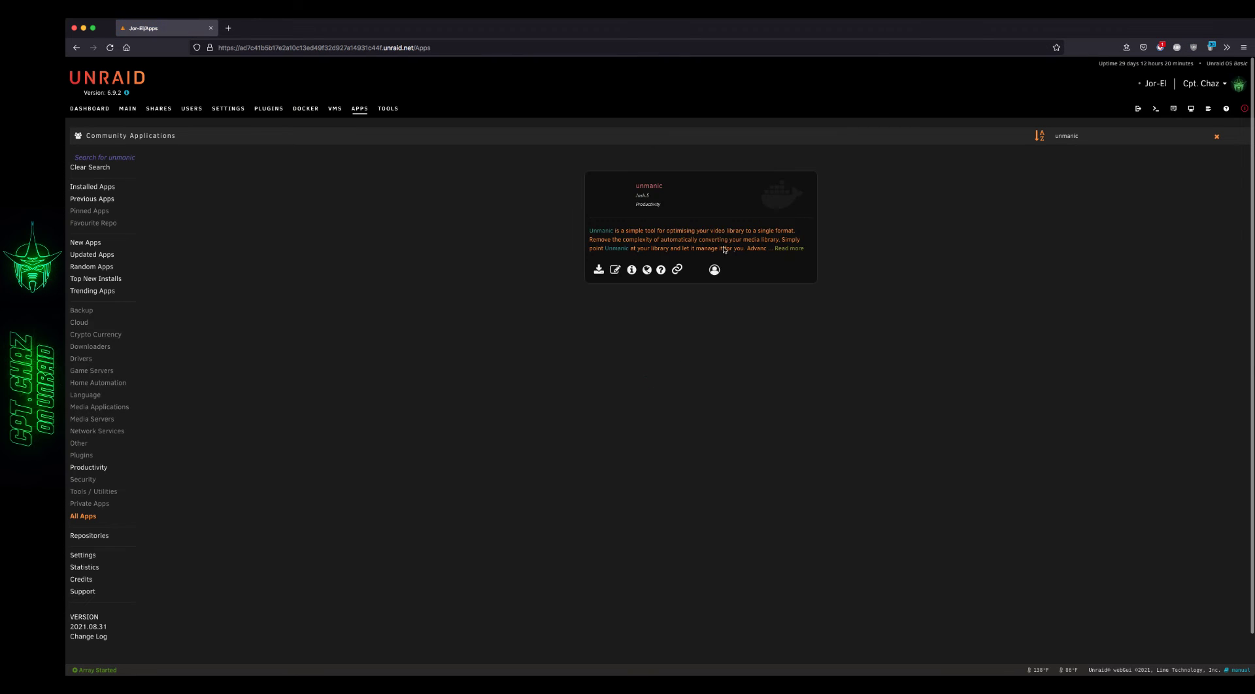
- Open the WebUI of the unmanic_test container from the Docker containers page
left_click(306, 109)
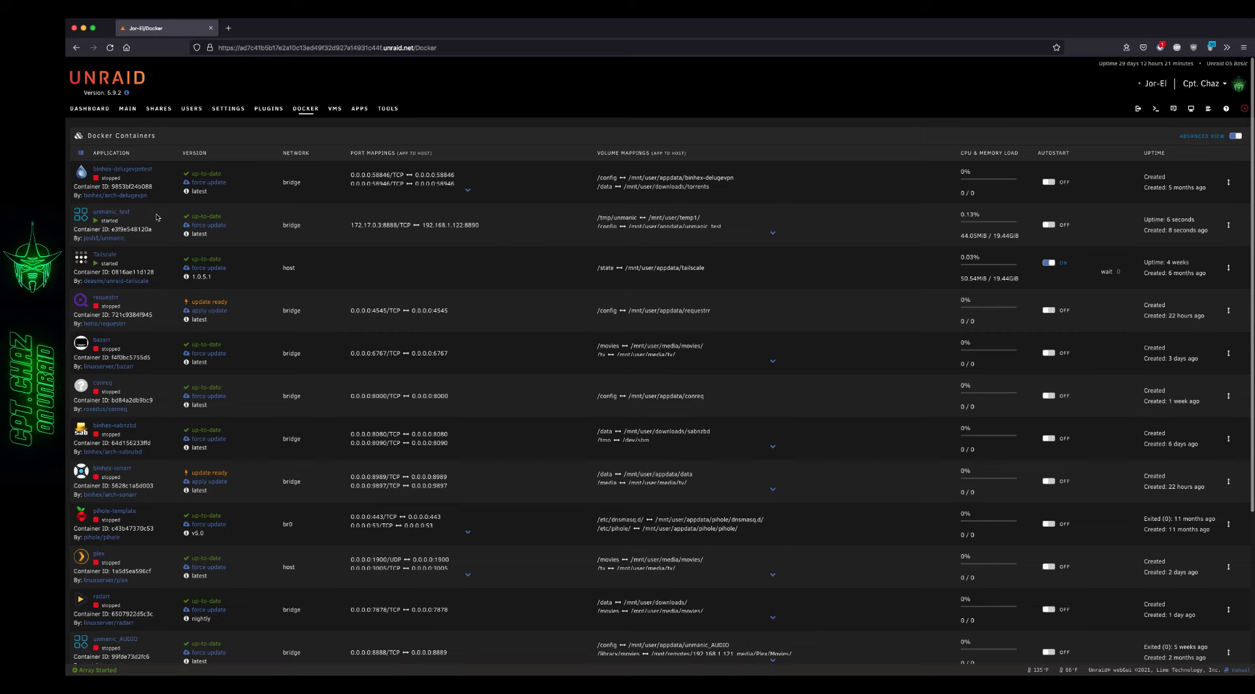
left_click(79, 215)
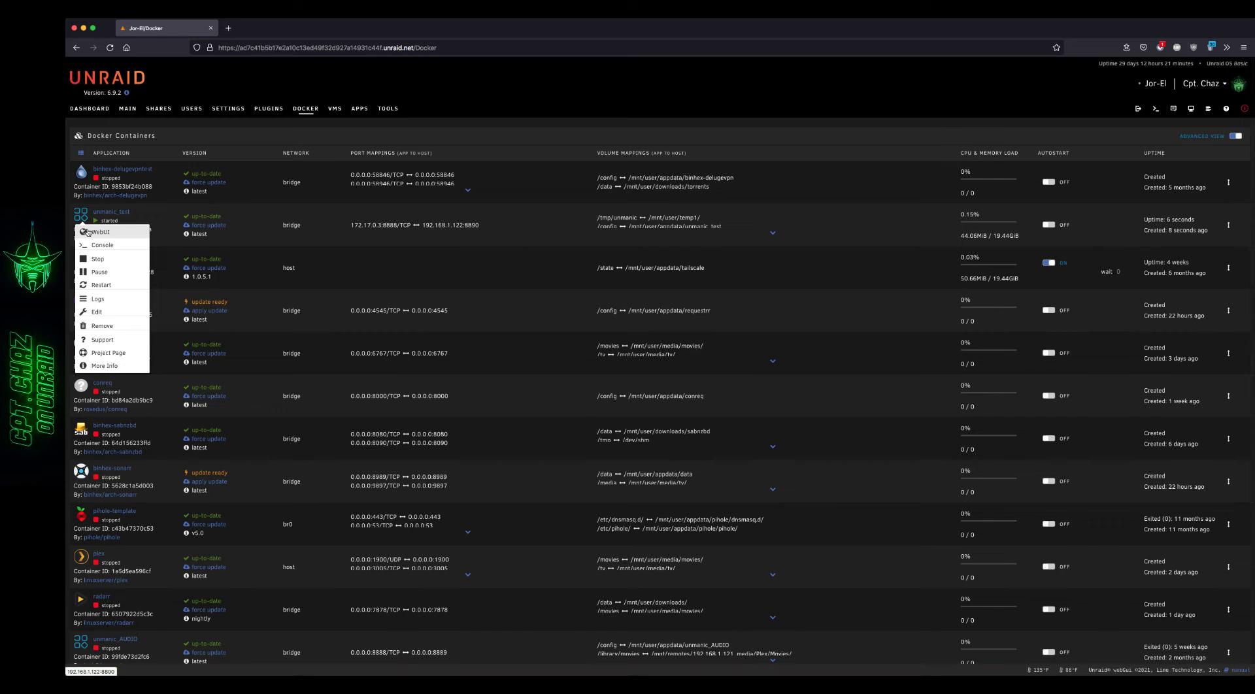
left_click(88, 232)
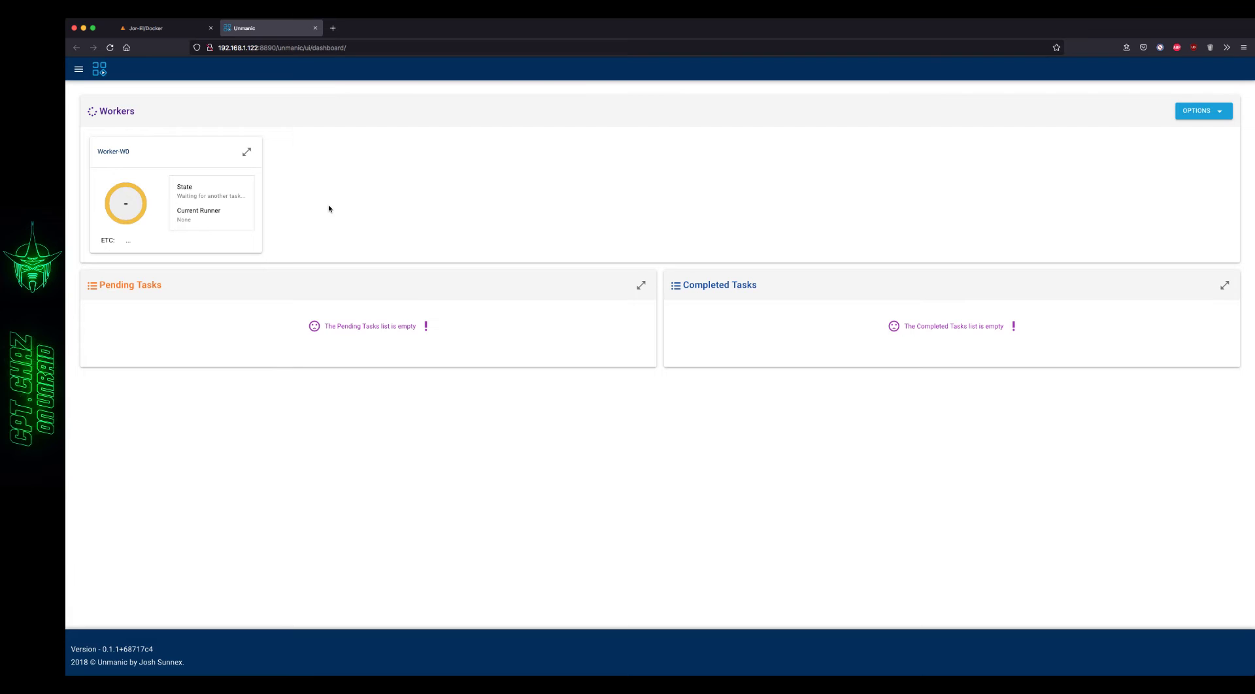
- Examine Worker-W0's expanded status and its worker options, as well as the options for all workers on the dashboard
left_click(245, 154)
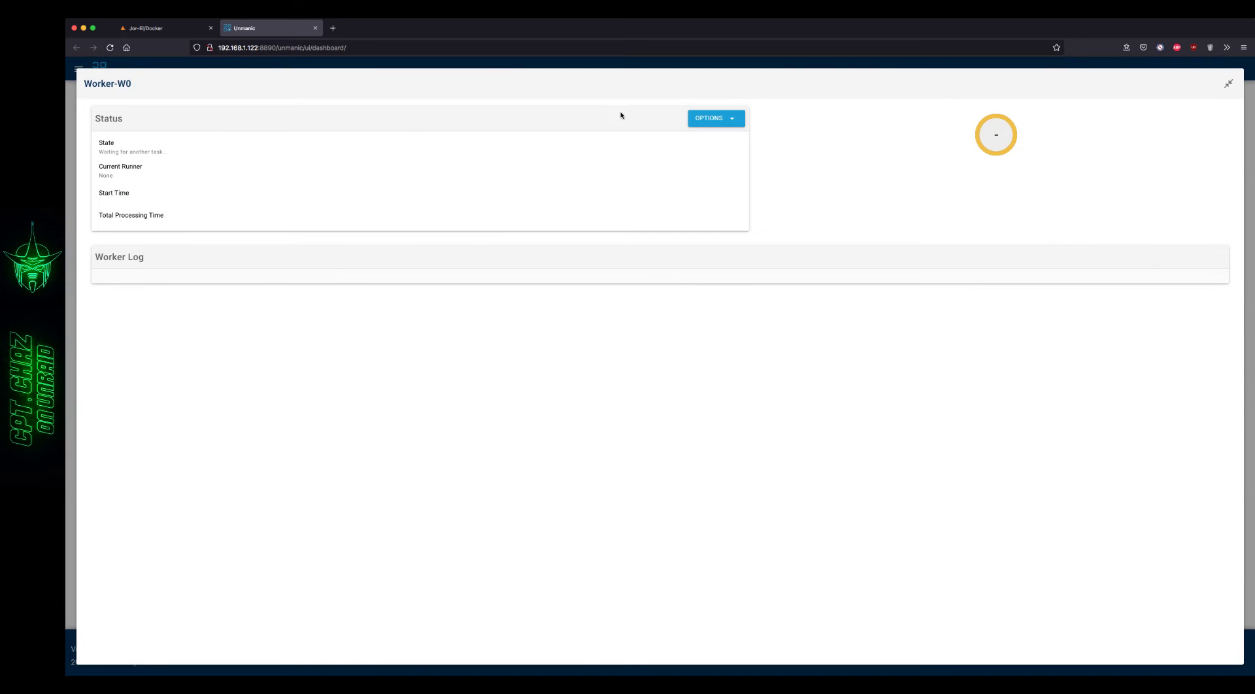
left_click(722, 117)
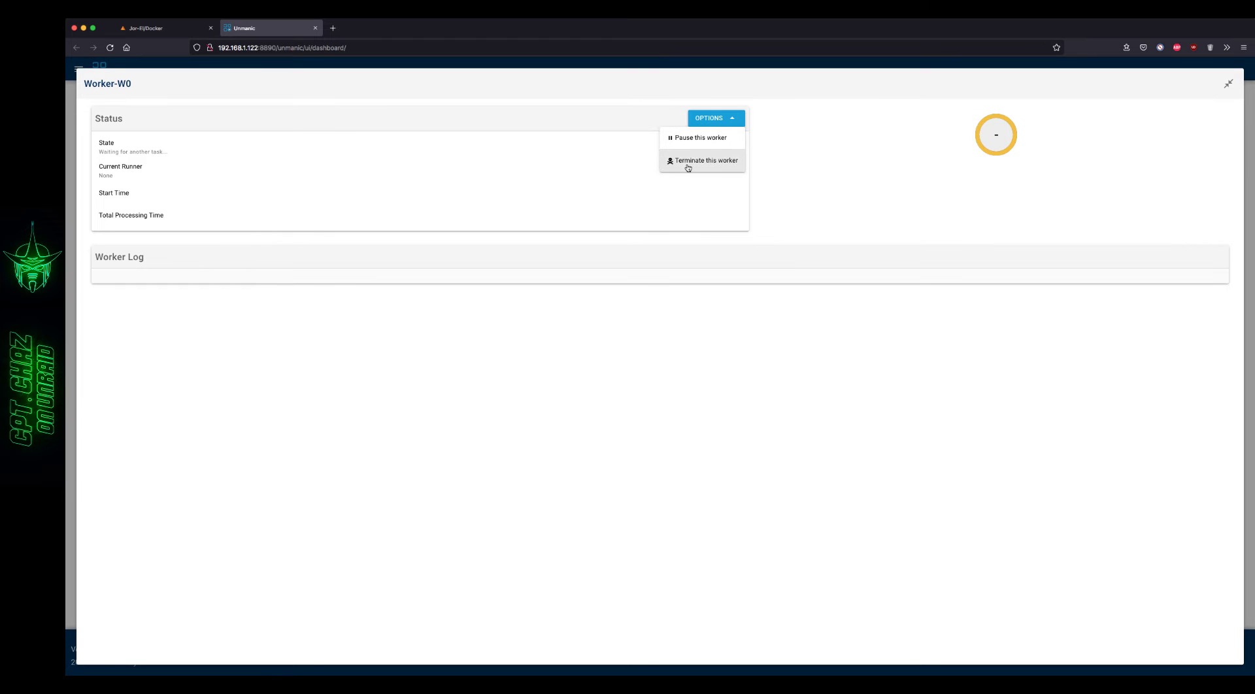
left_click(1228, 83)
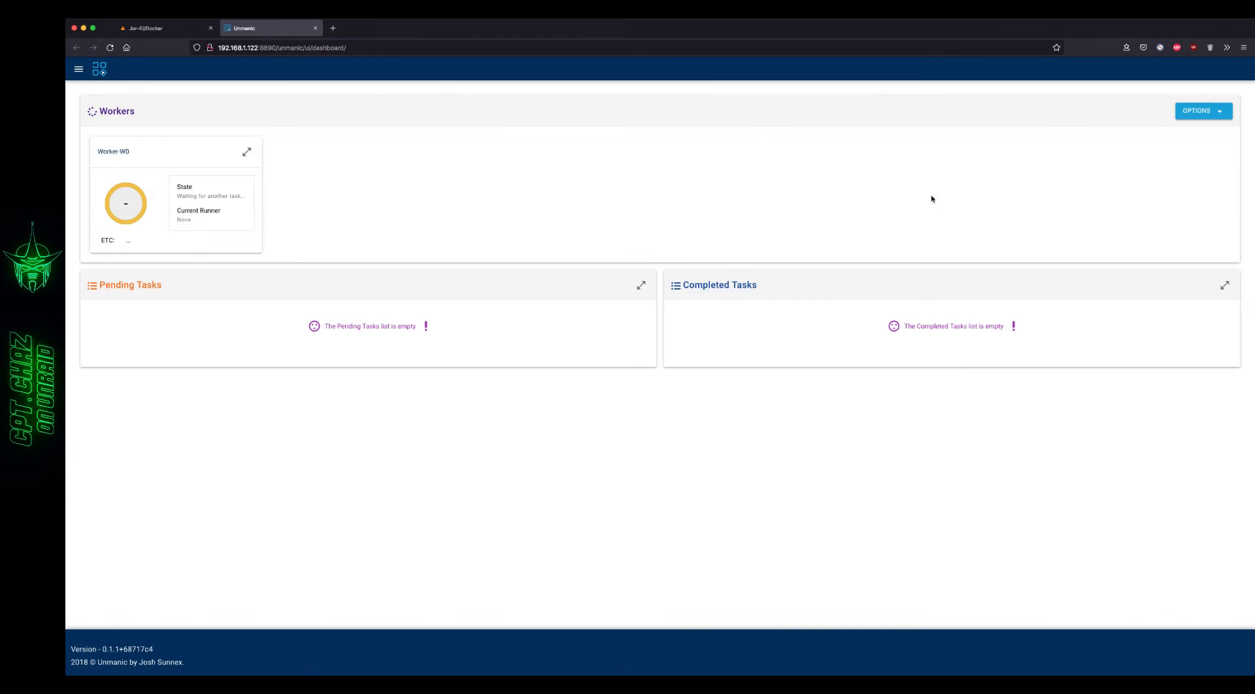
left_click(1187, 111)
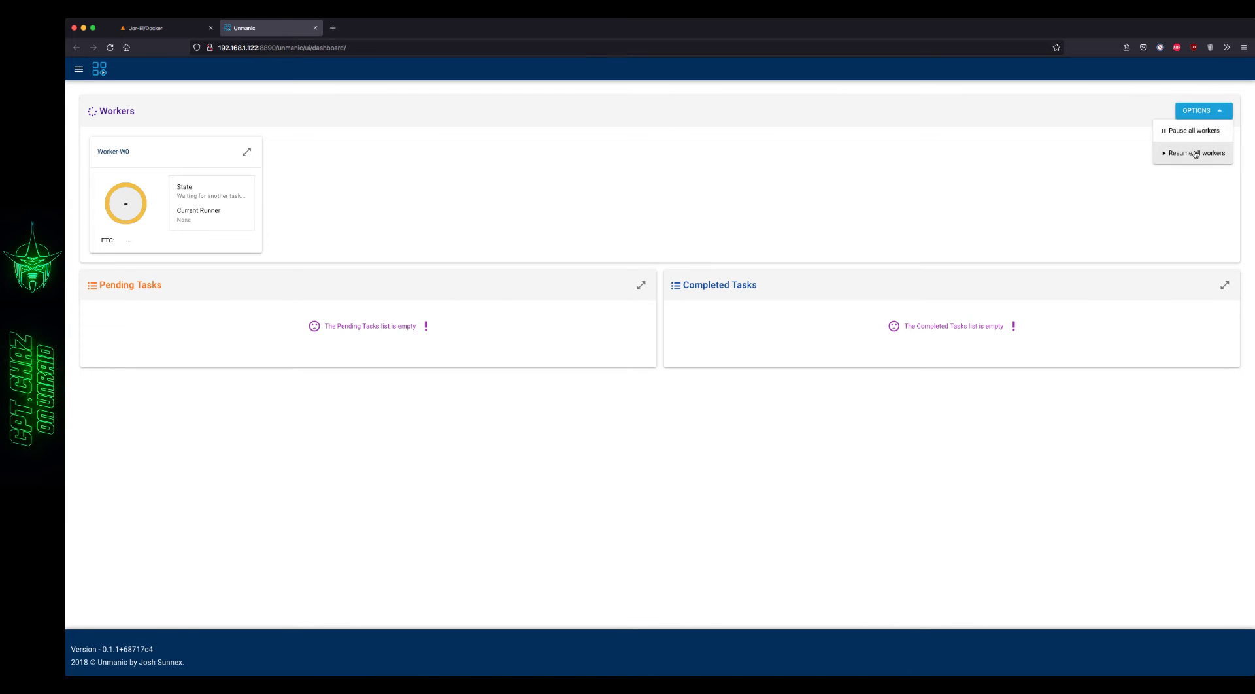
left_click(434, 185)
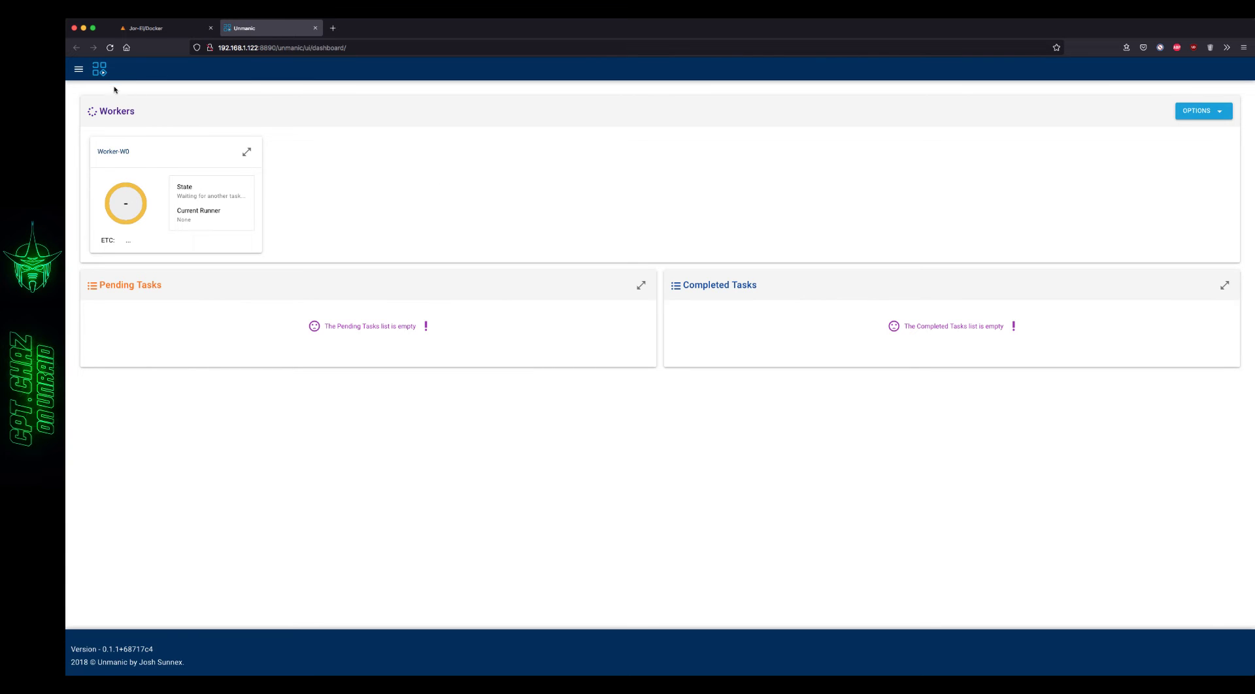
- Open Unmanic's library settings and look through the folders under the /library path without changing it
left_click(80, 70)
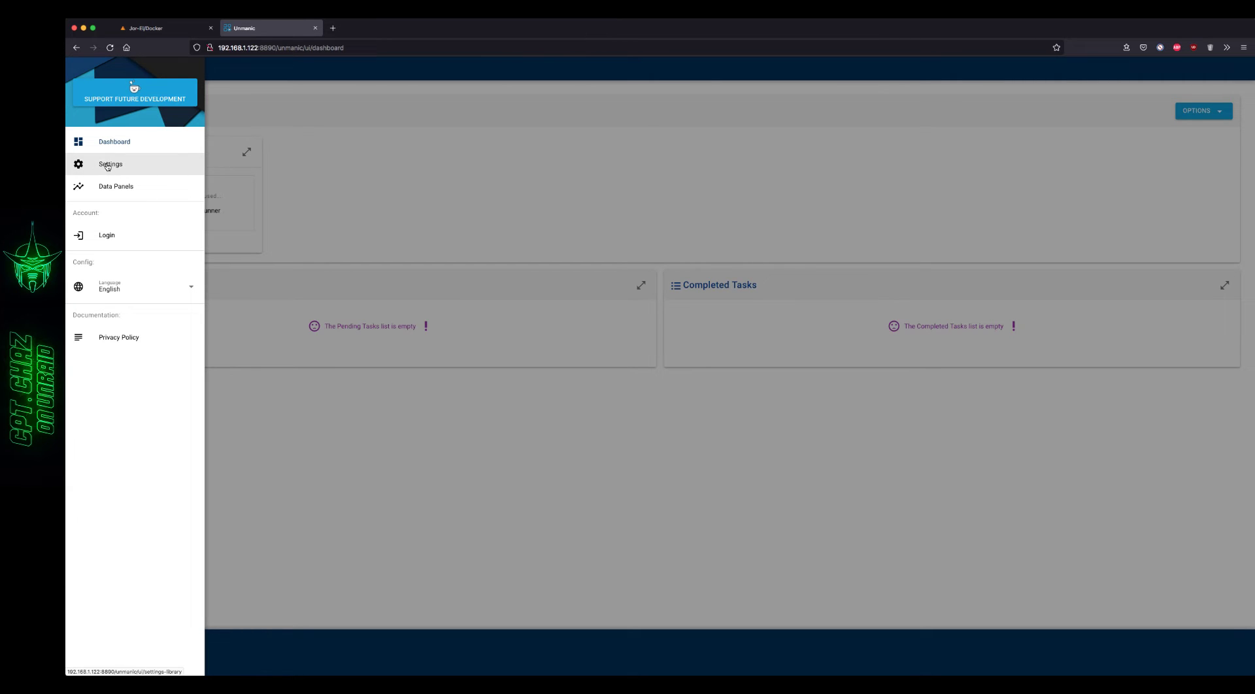
left_click(107, 165)
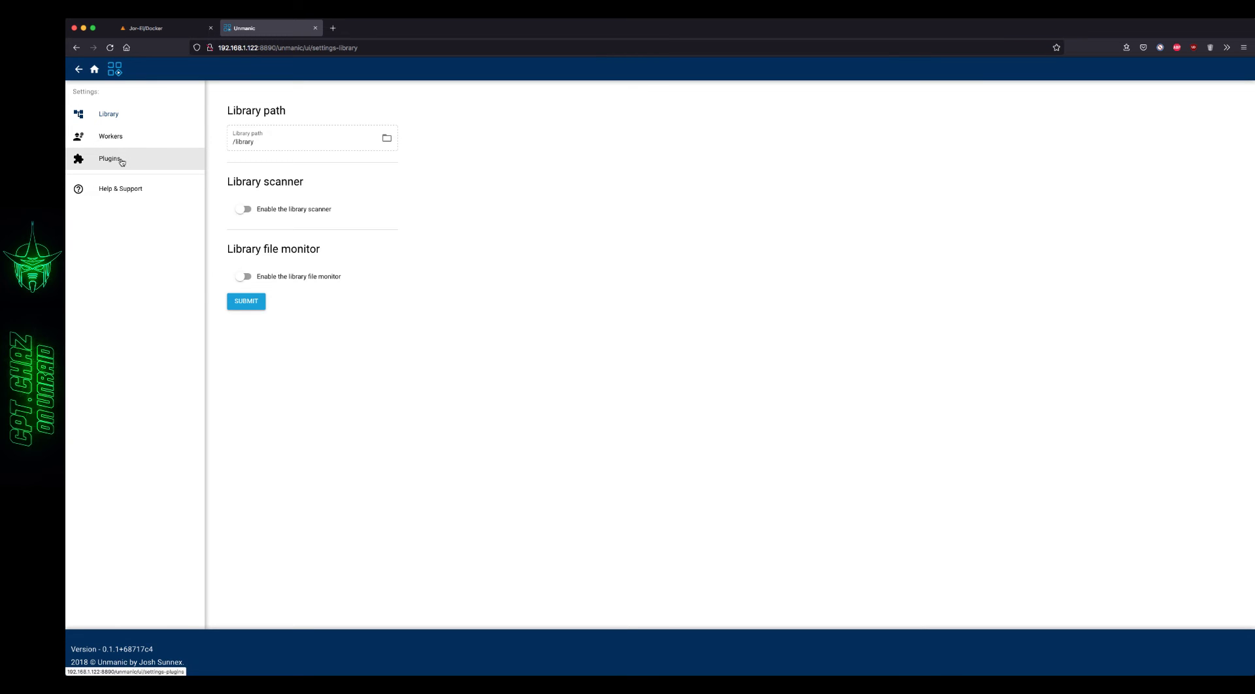
left_click(117, 116)
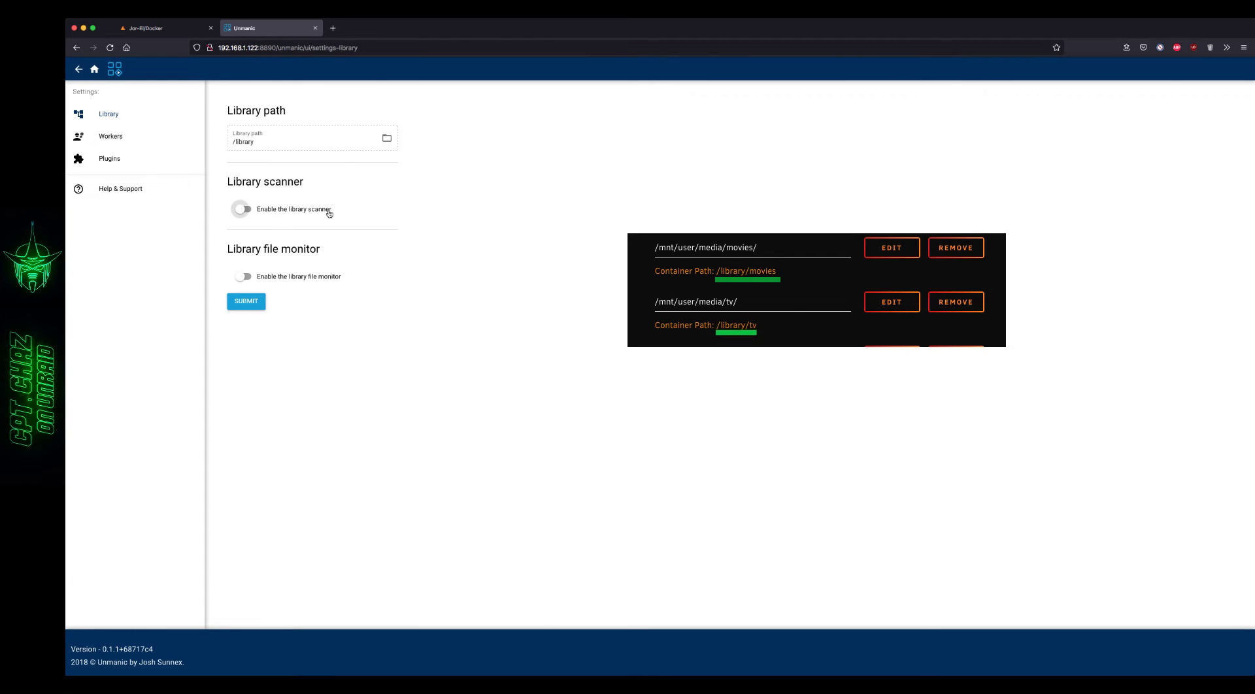
left_click(286, 147)
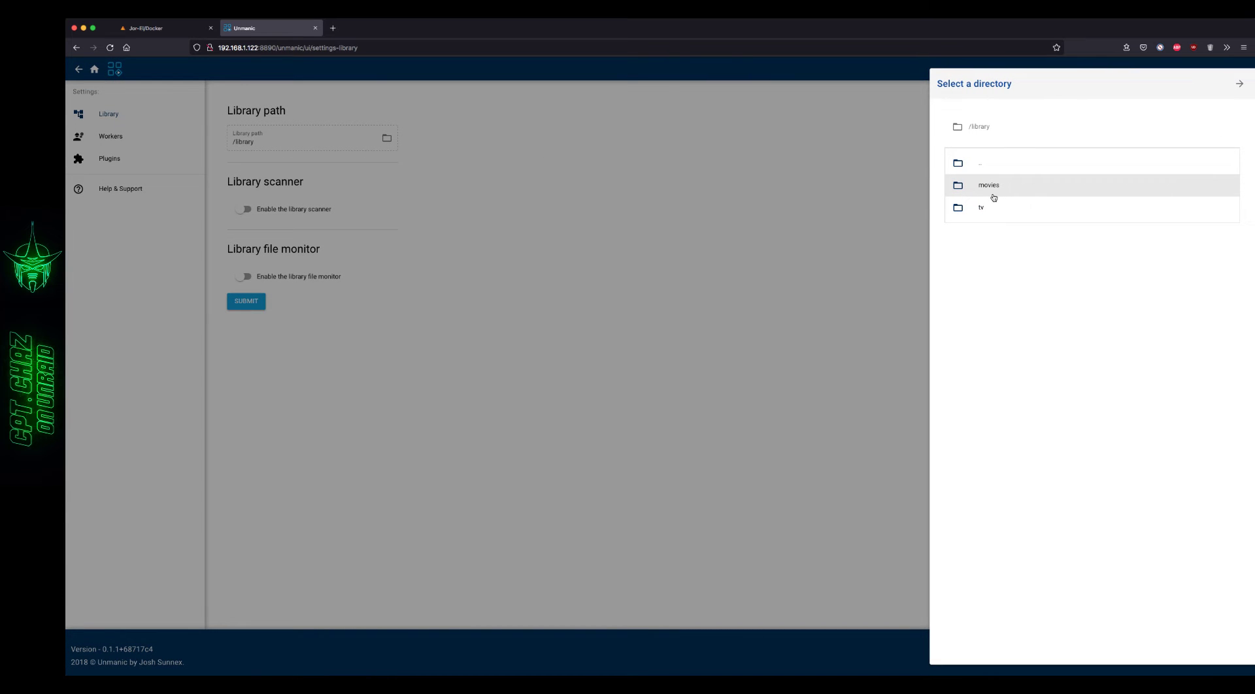
left_click(475, 238)
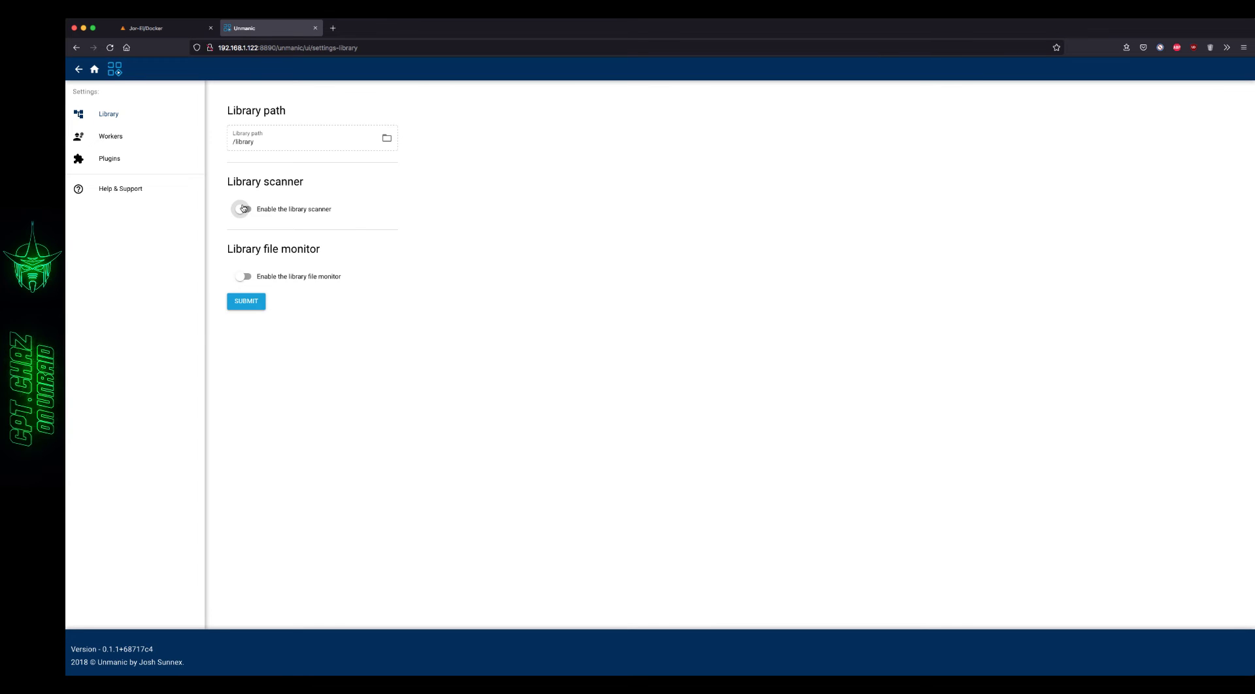
- Enable the library scanner and the library file monitor, turn off Follow symlinks, and submit the library settings
left_click(243, 210)
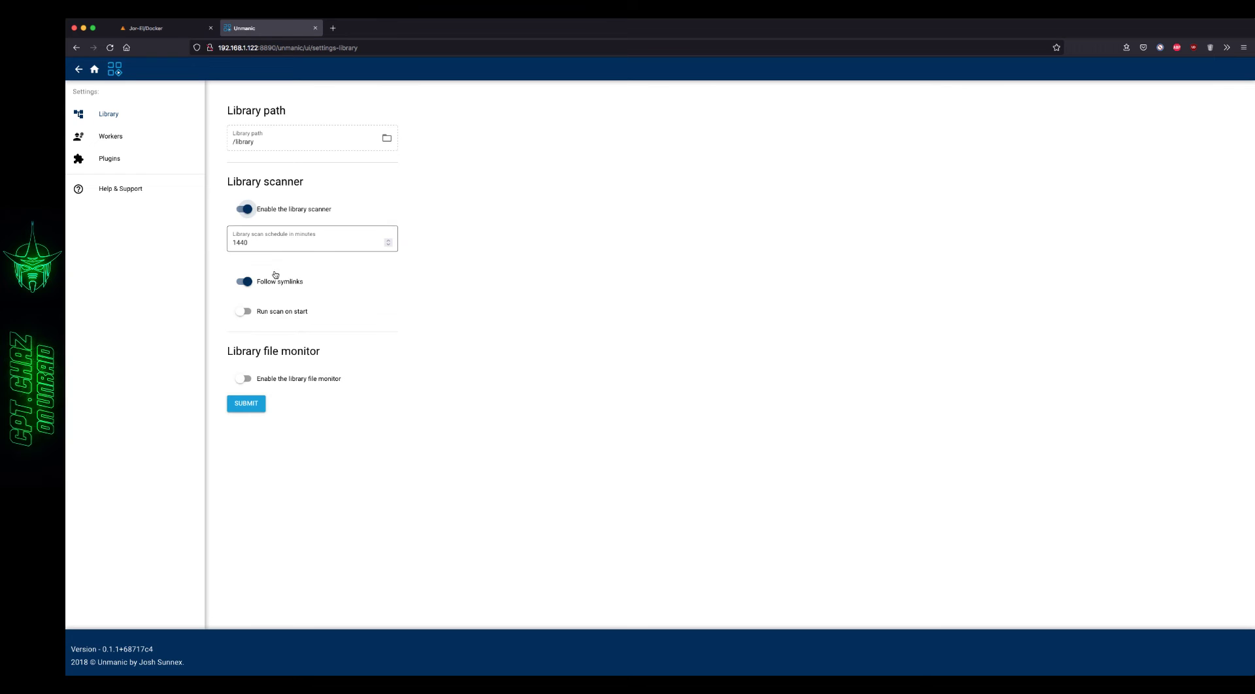
left_click(246, 377)
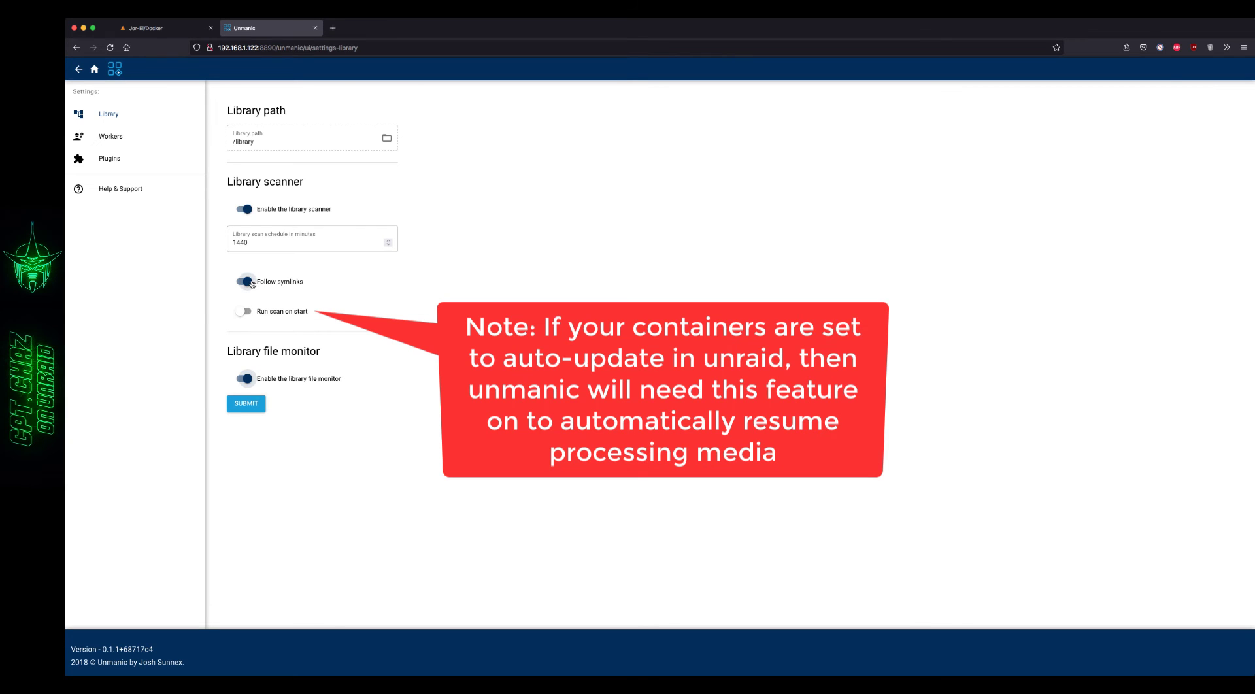
left_click(247, 282)
left_click(246, 405)
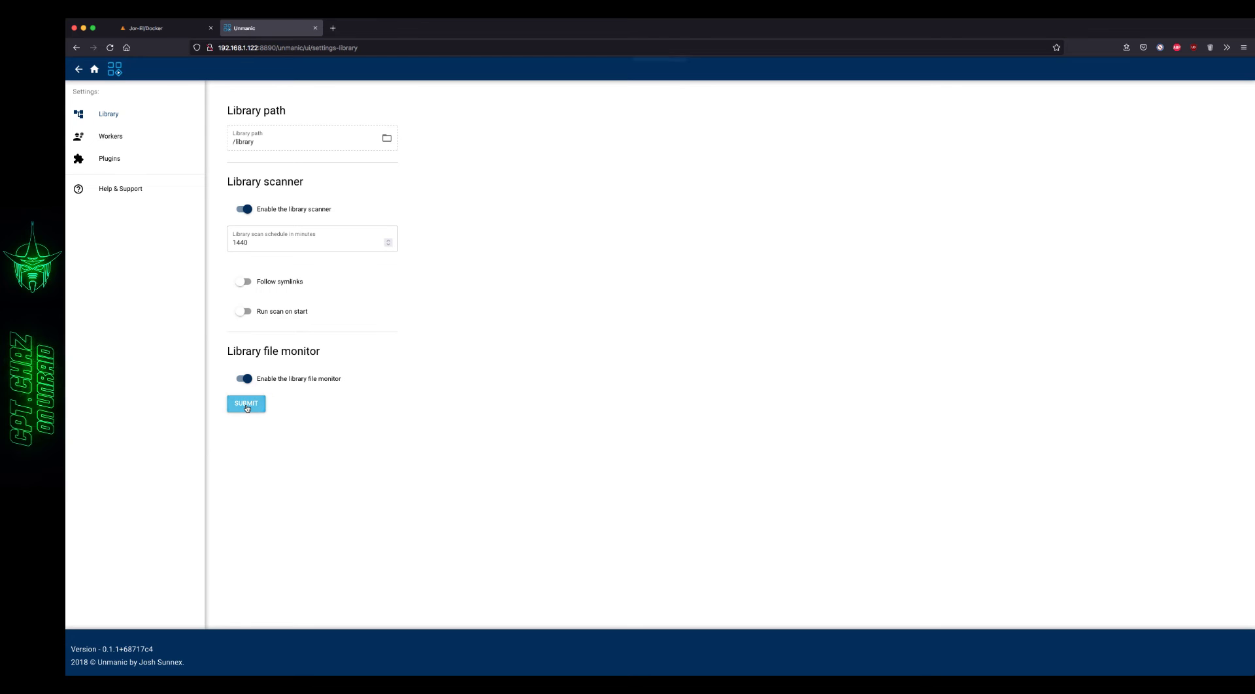
- Set the worker count to 2 in the Workers settings and check the cache path's directory, leaving it at /tmp/unmanic
left_click(117, 137)
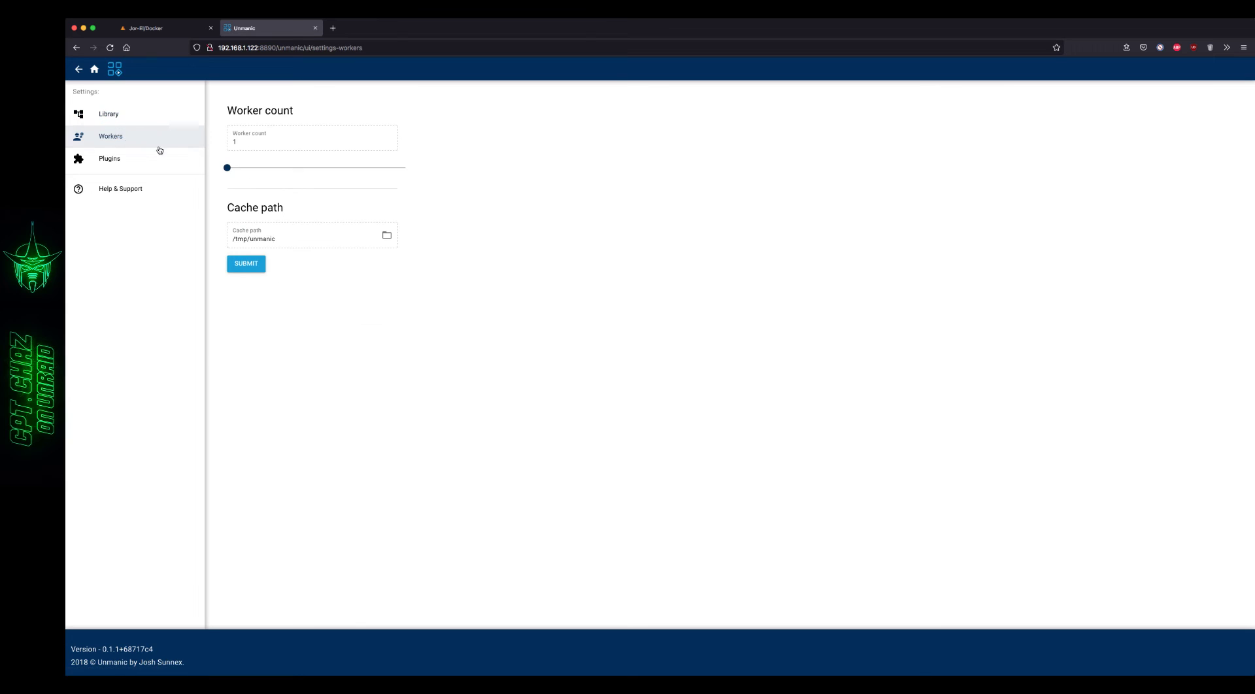
left_click_drag(228, 169, 240, 169)
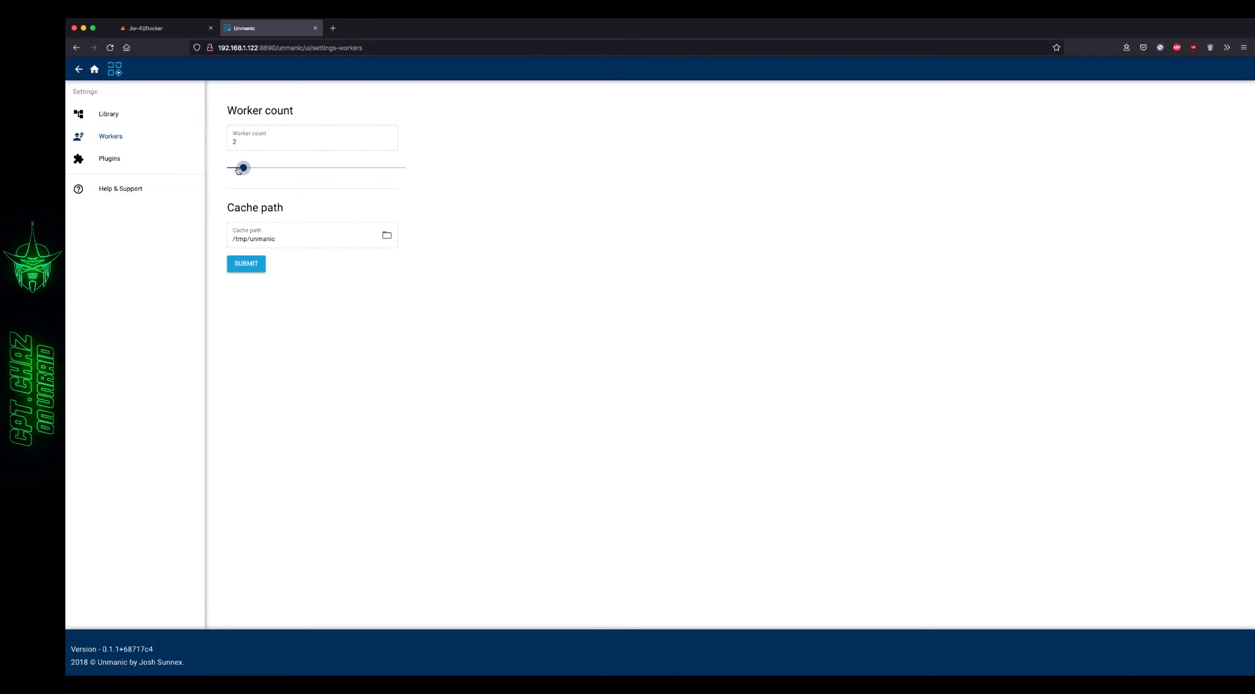
left_click(289, 240)
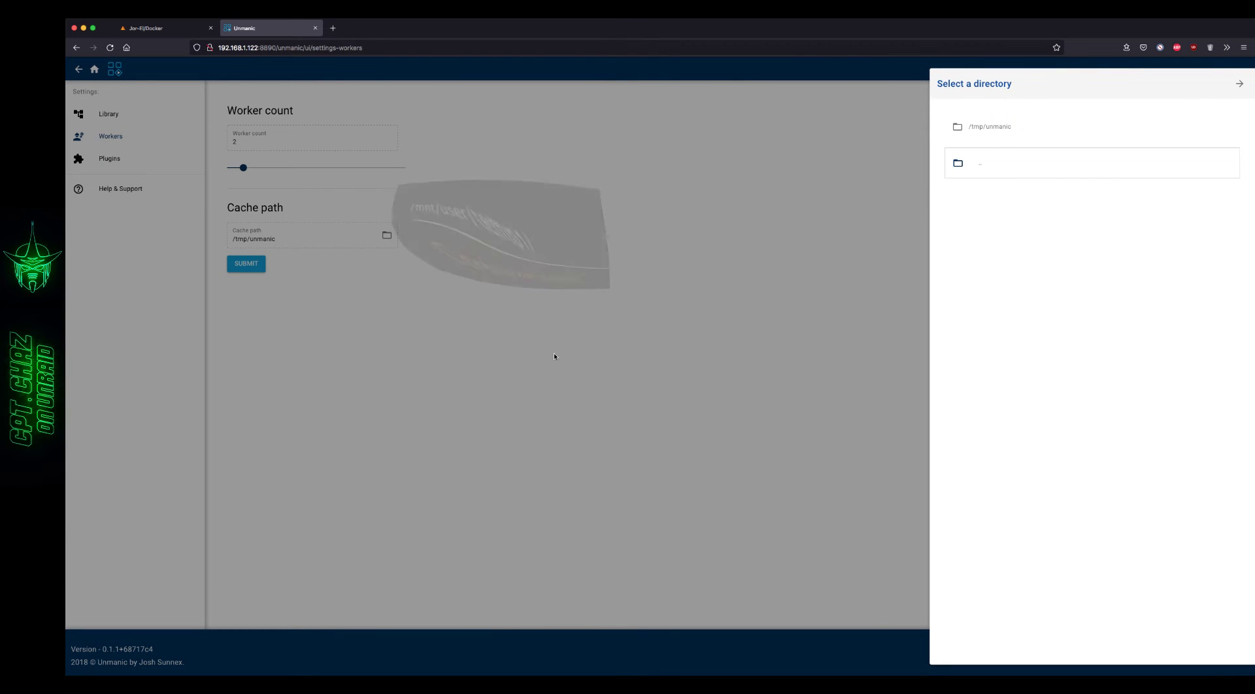
left_click(528, 341)
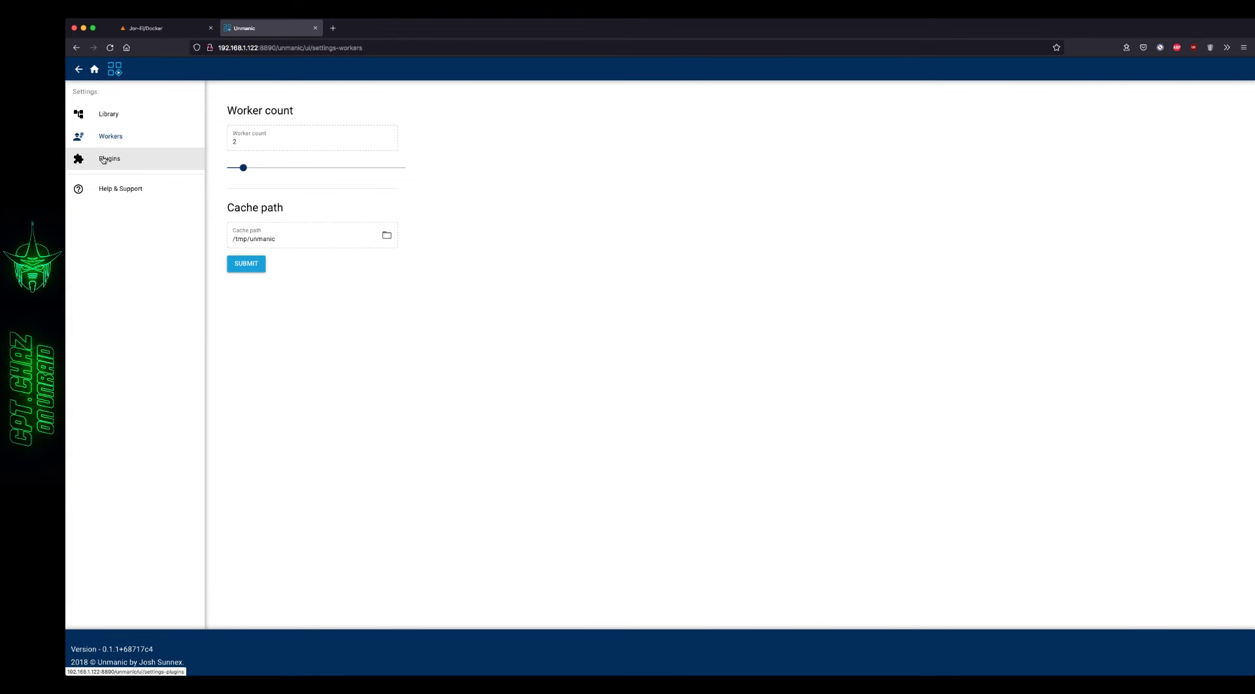
- Open the Plugins settings and read through the info of the Video Encoder H265/HEVC - libx265 (CPU) plugin
left_click(103, 161)
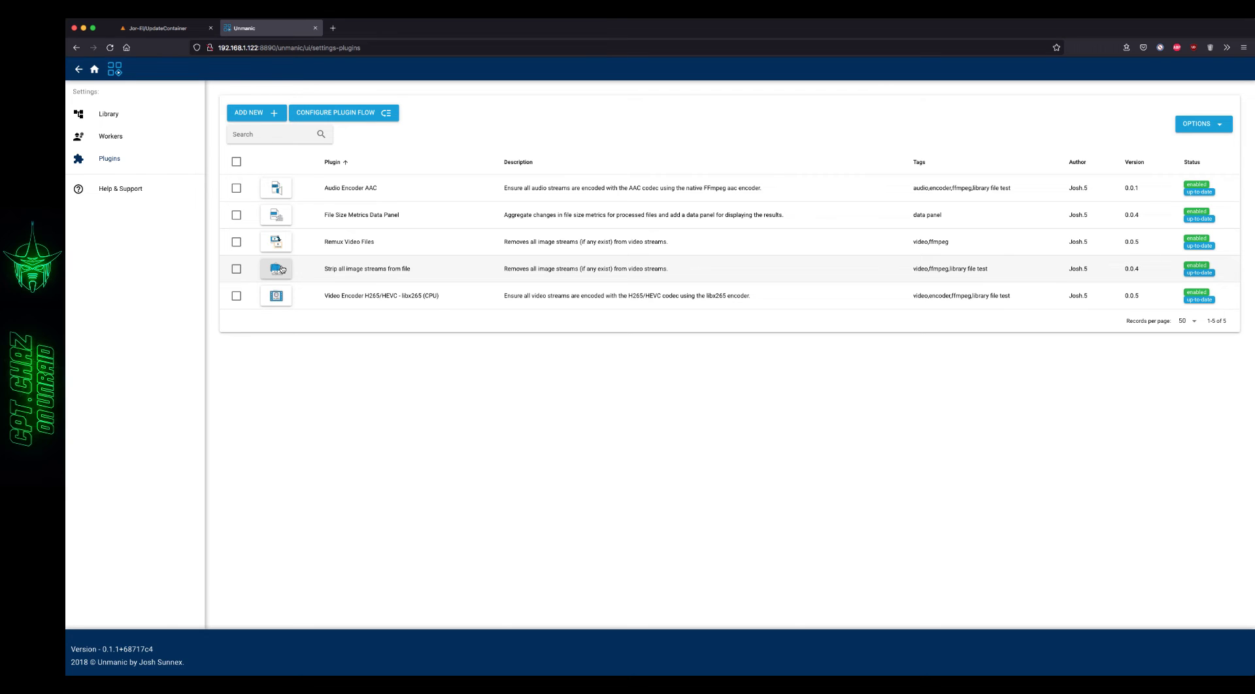
left_click(278, 295)
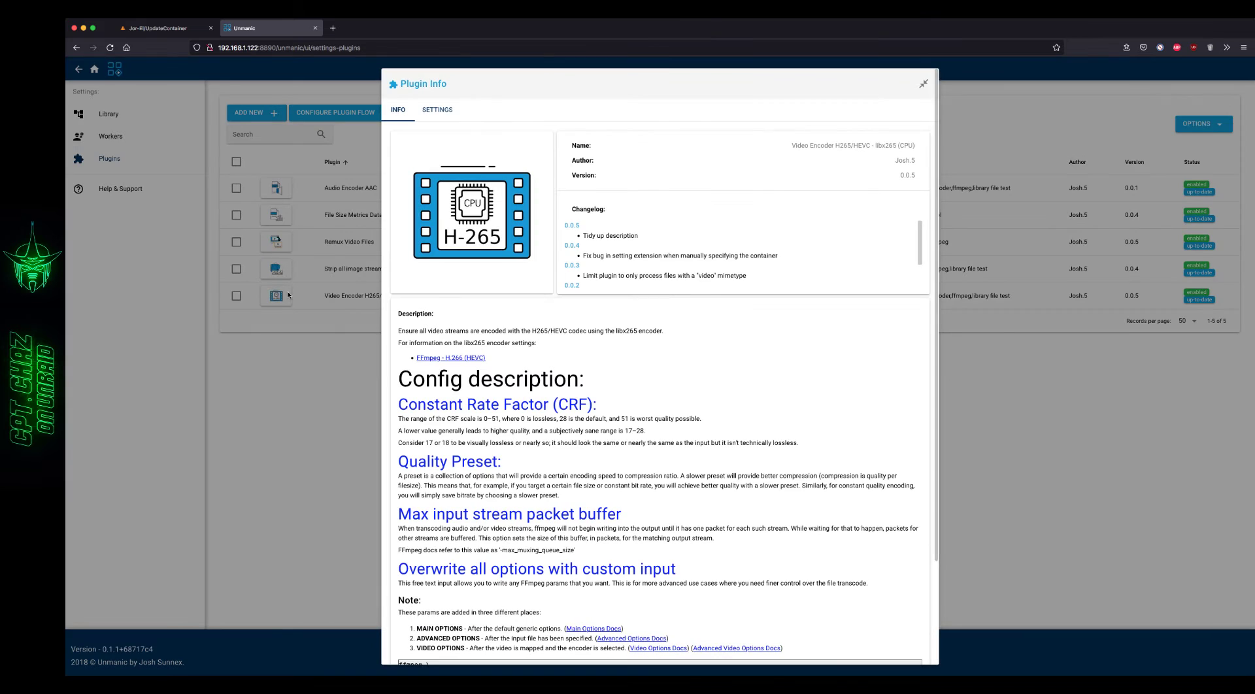
scroll(709, 317, "down", 3)
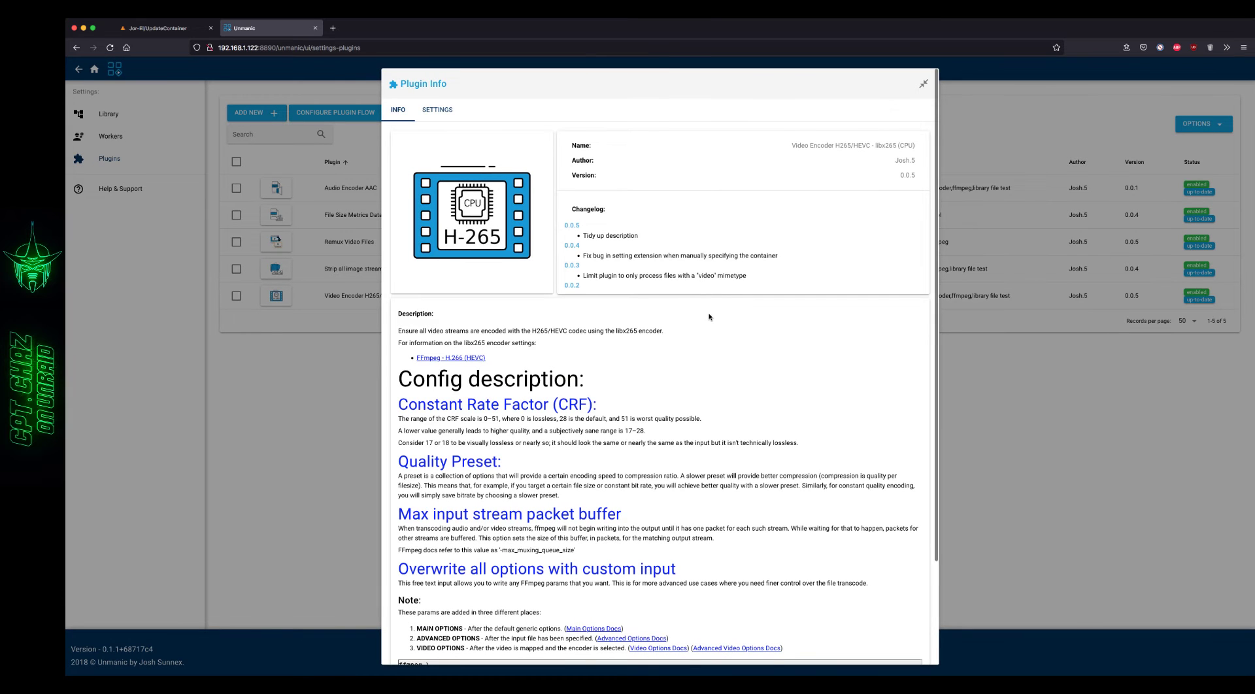
scroll(709, 317, "down", 1)
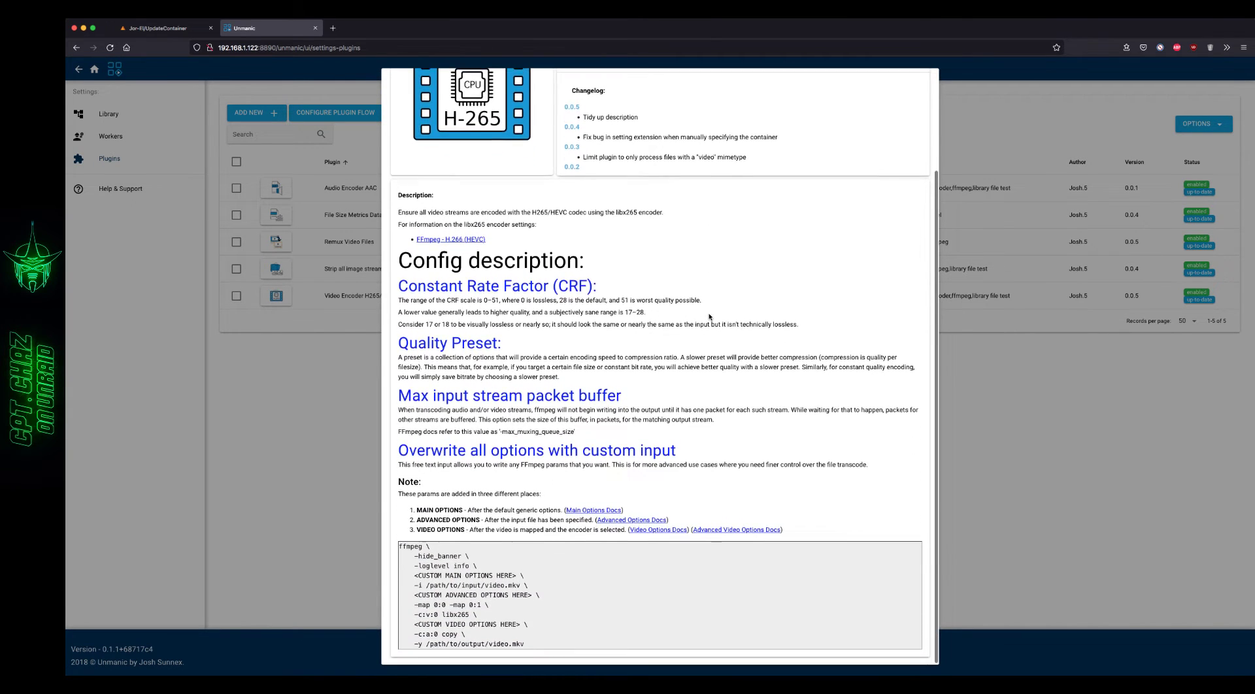
scroll(709, 317, "up", 5)
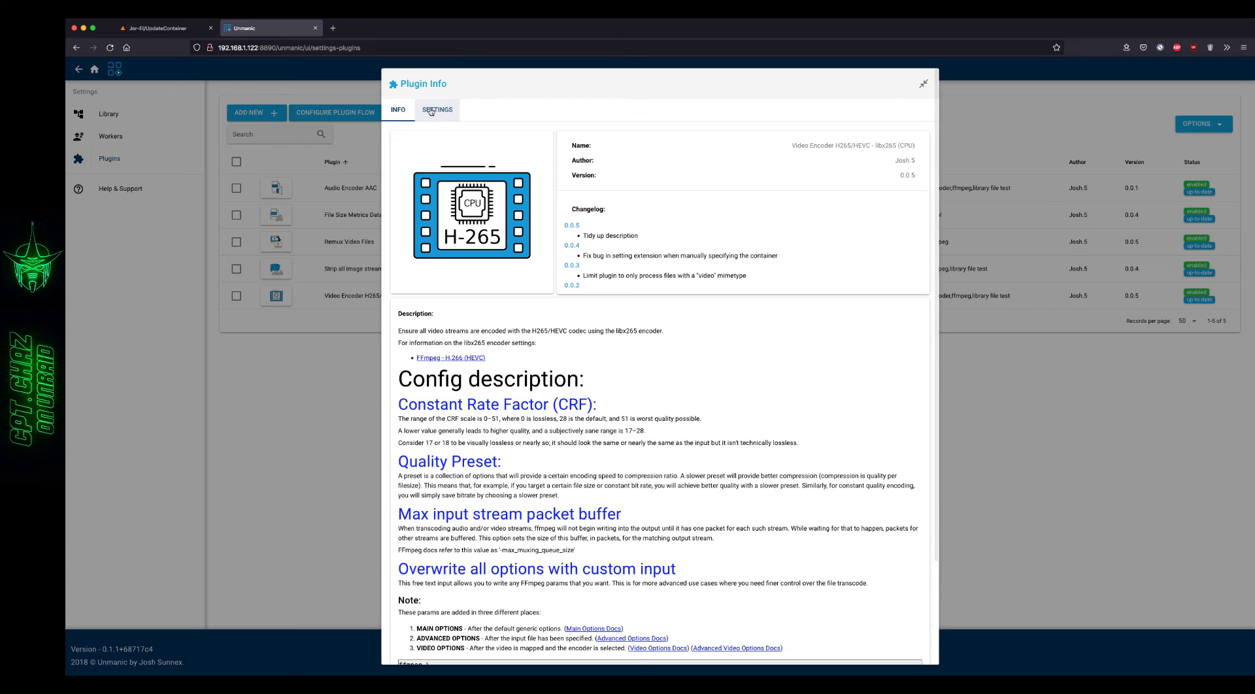
- Set the Constant Rate Factor (CRF) to 31 in the H265/HEVC encoder plugin's settings
left_click(431, 112)
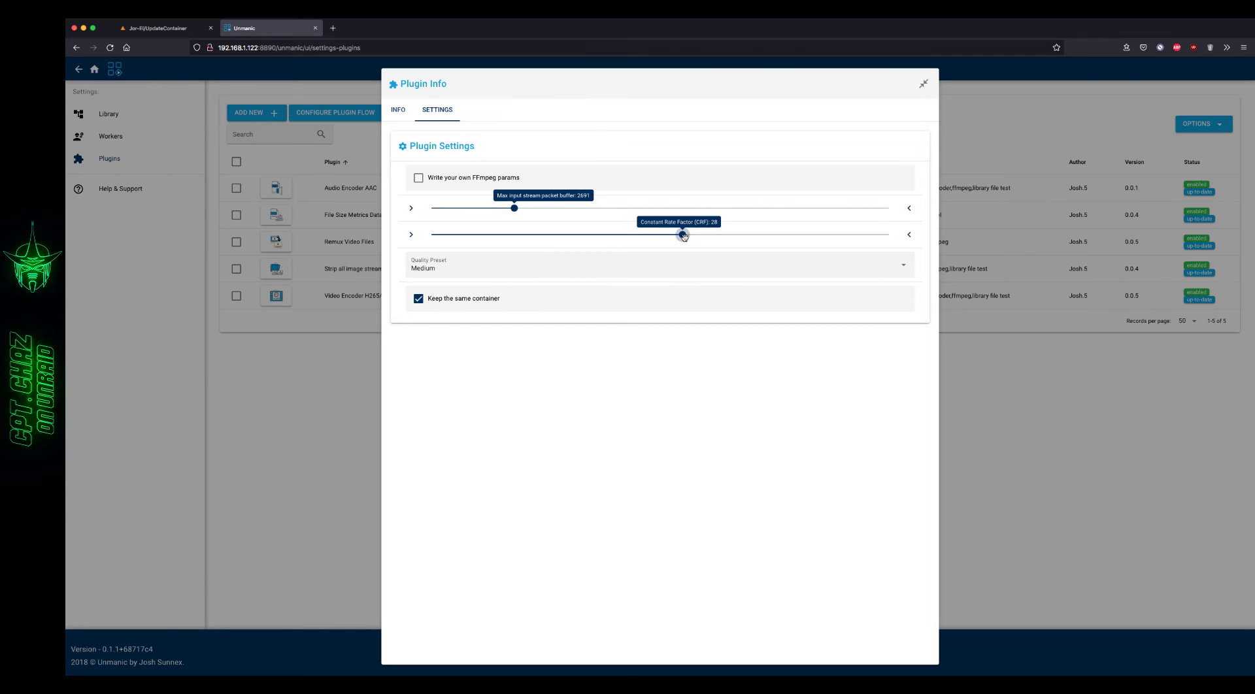
left_click_drag(683, 237, 711, 240)
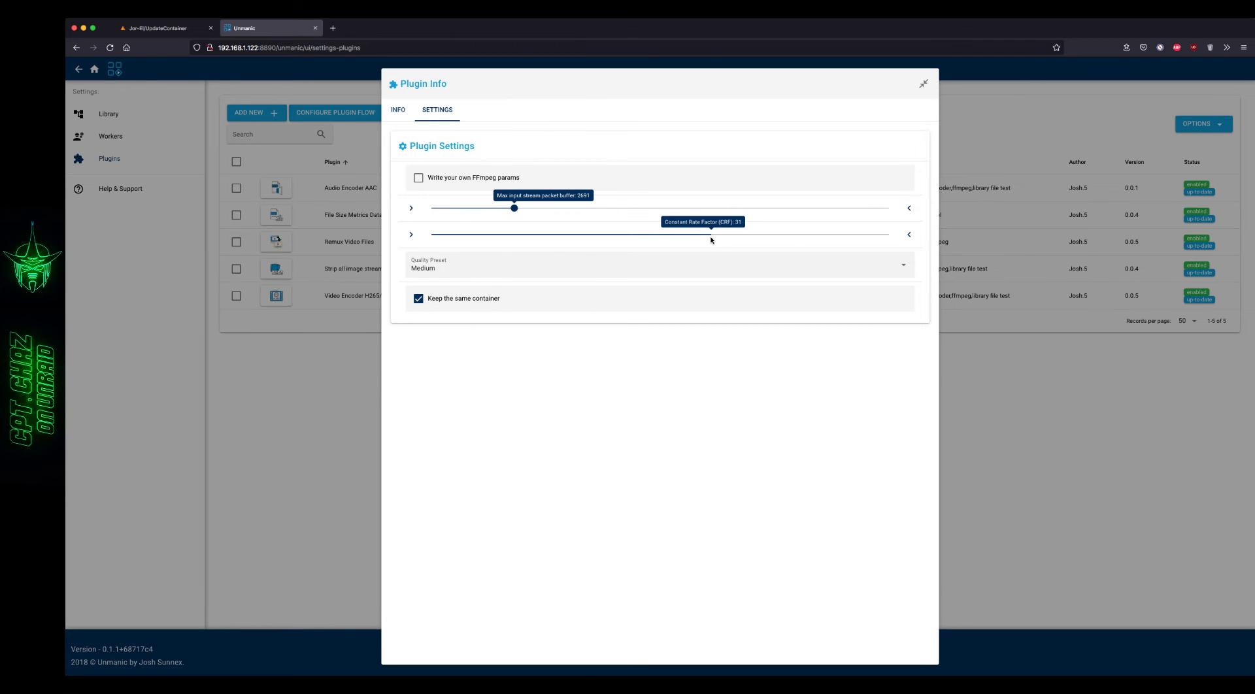
- Set the encoder plugin's Constant Rate Factor (CRF) to 29 and check the quality presets, leaving Medium selected
left_click_drag(709, 239, 691, 237)
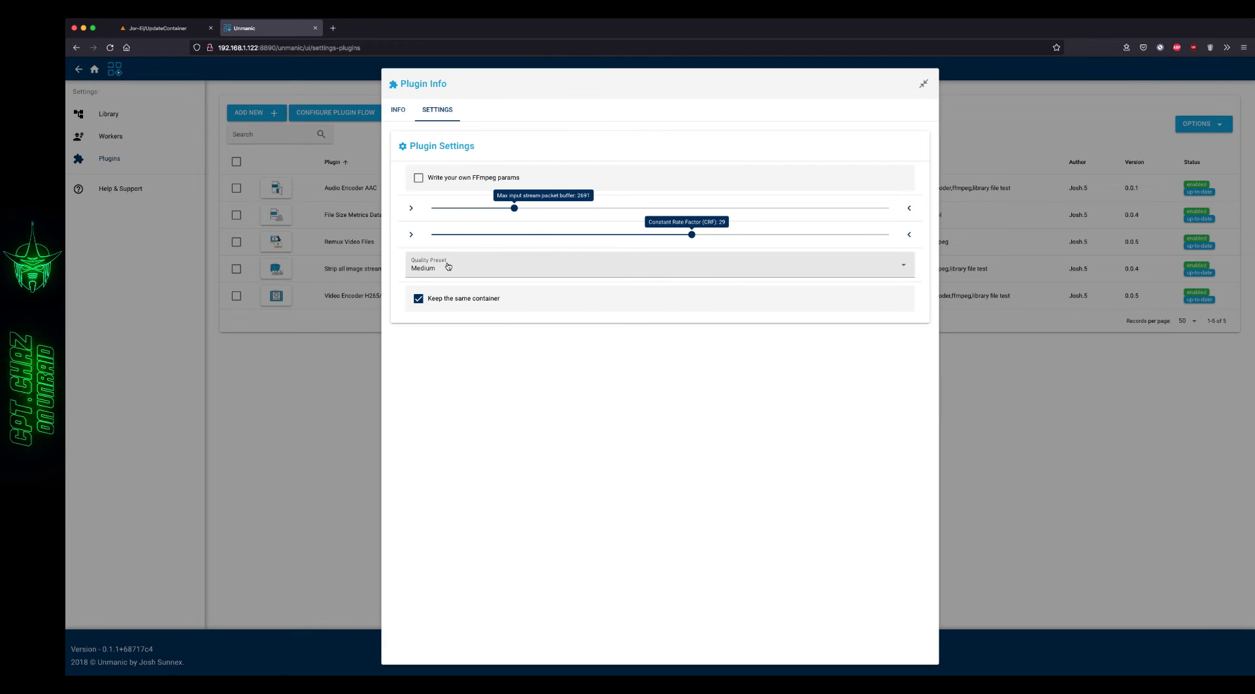
left_click(545, 266)
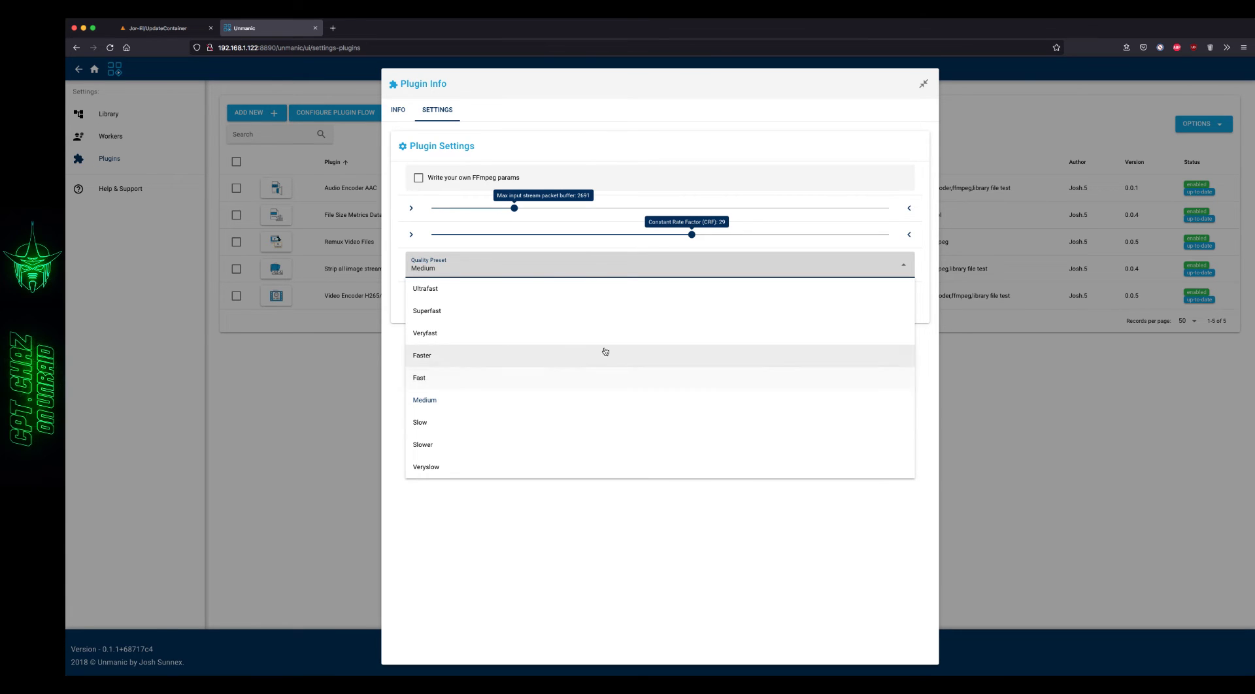
left_click(564, 532)
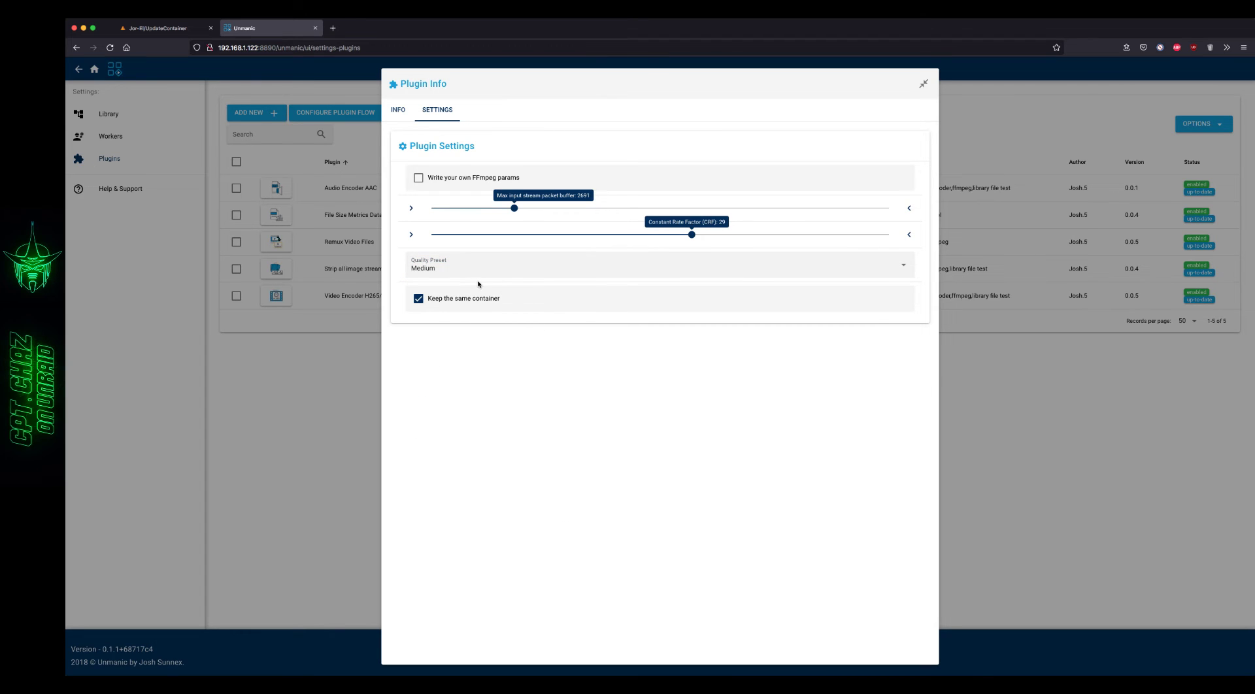
- Turn off Keep the same container, set the output container to .mp4 - MP4 (MPEG-4 Part 14), and close the plugin info
left_click(418, 299)
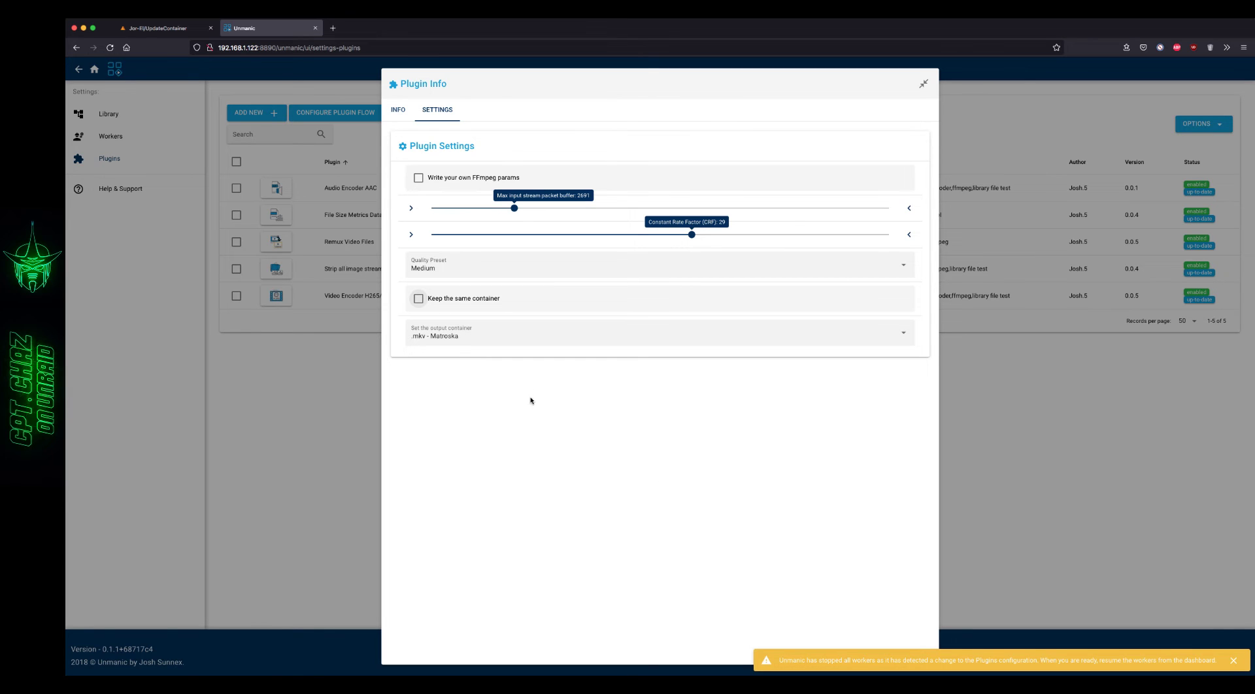
left_click(526, 328)
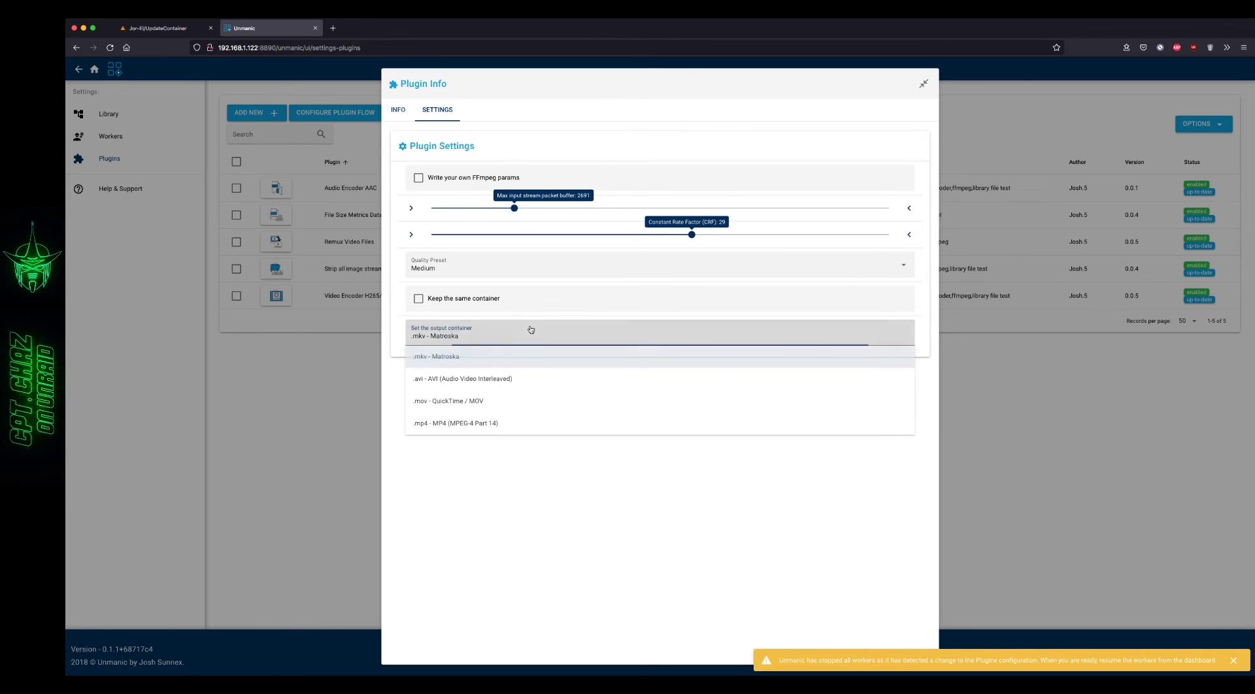
left_click(486, 425)
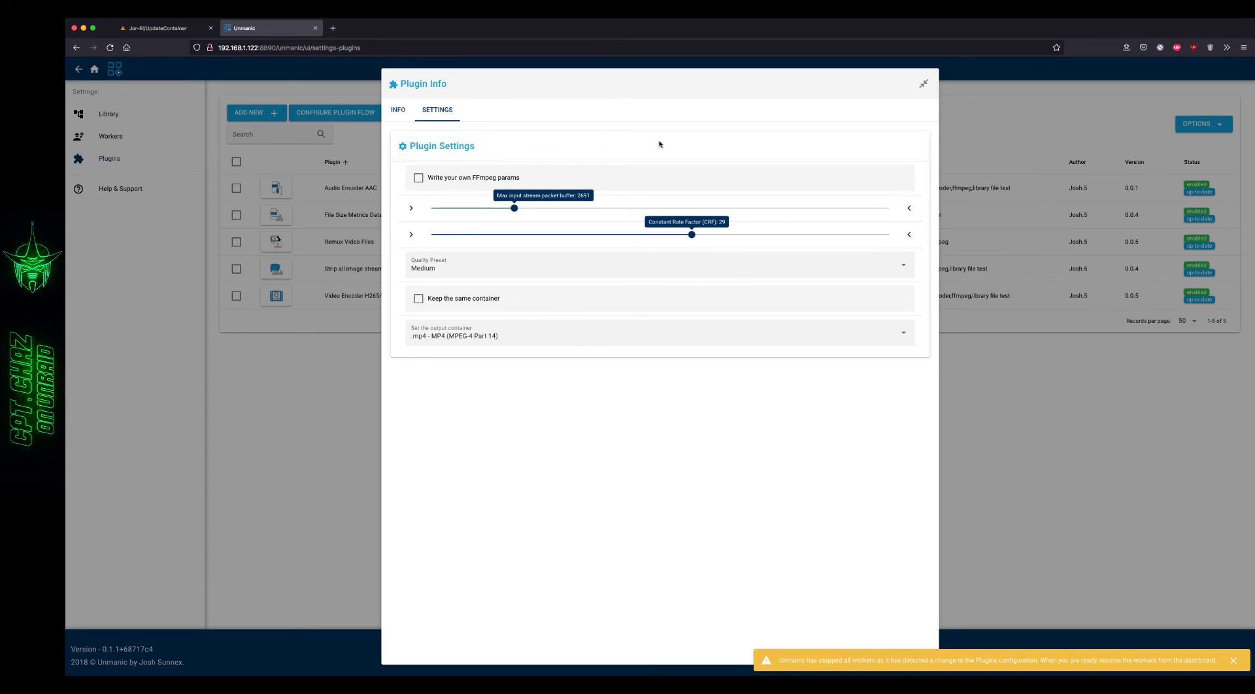
left_click(923, 84)
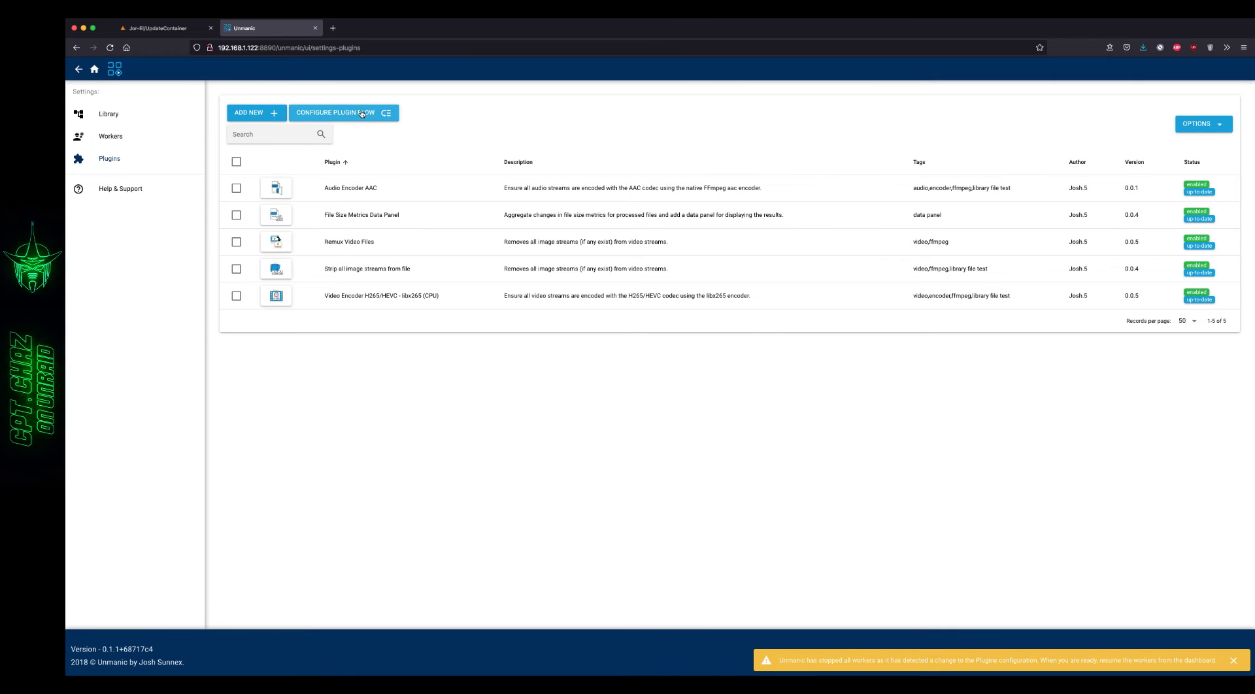
- Review the plugin flow order for library file tests, worker processing and post-processing, then close it and dismiss the notification
left_click(354, 114)
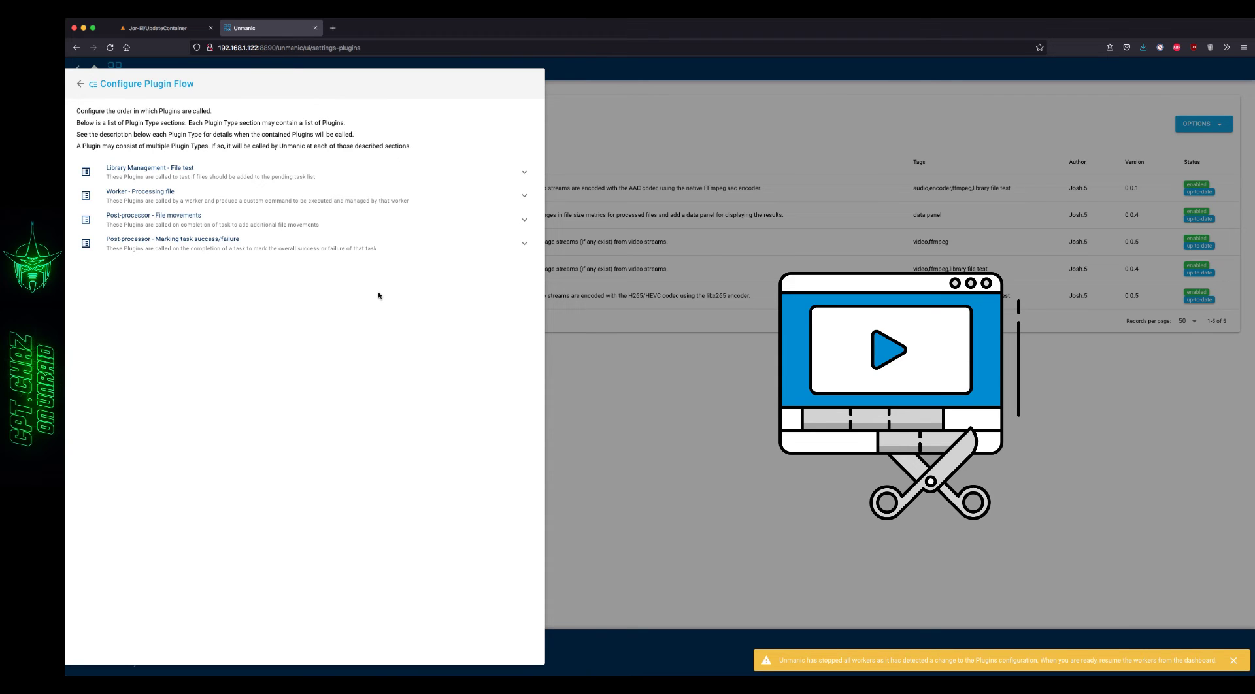
left_click(374, 176)
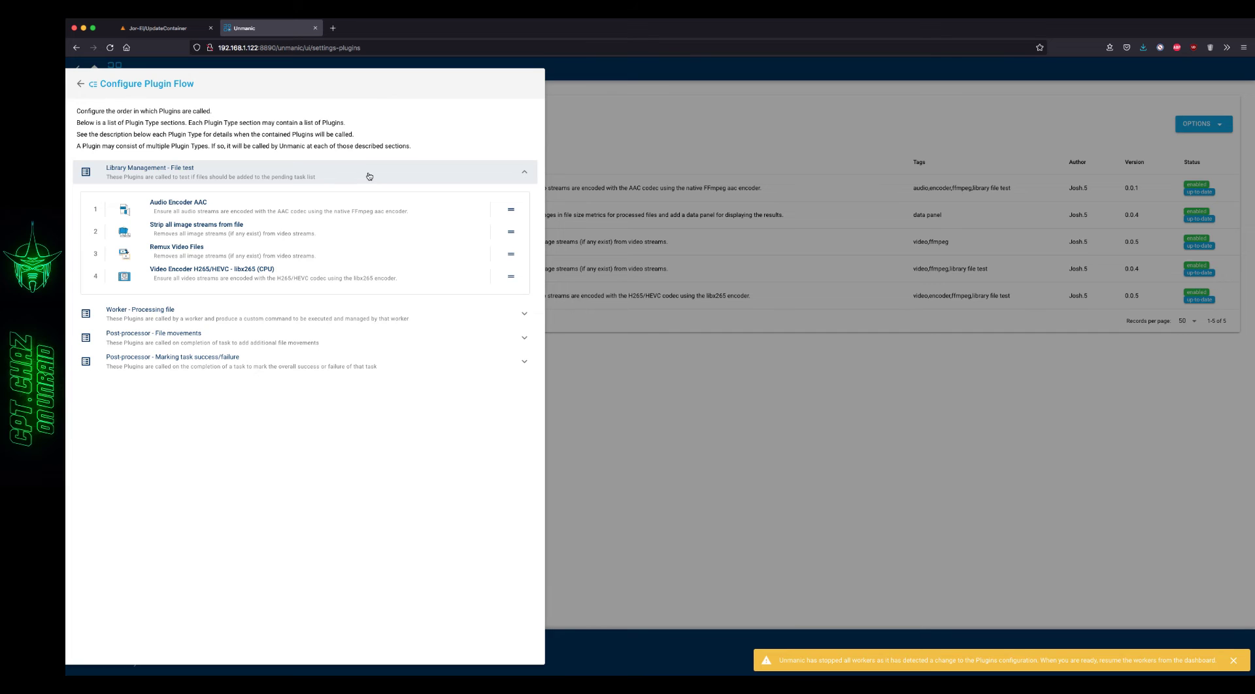
left_click(370, 176)
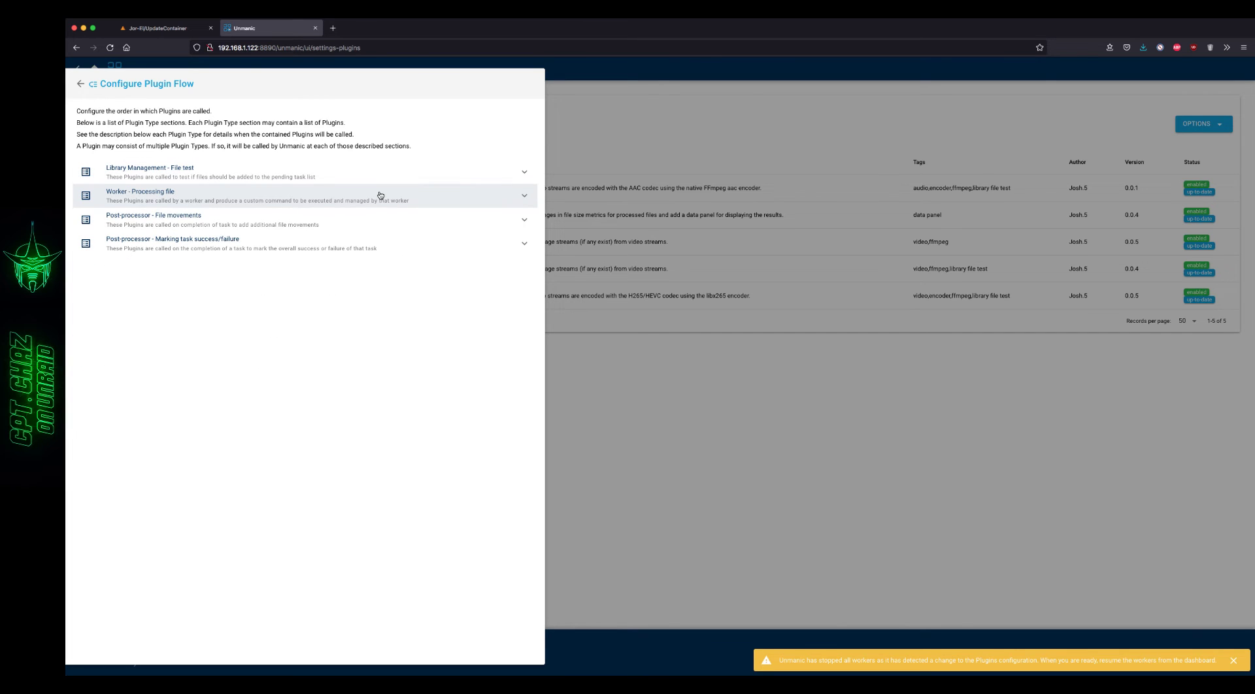
left_click(380, 195)
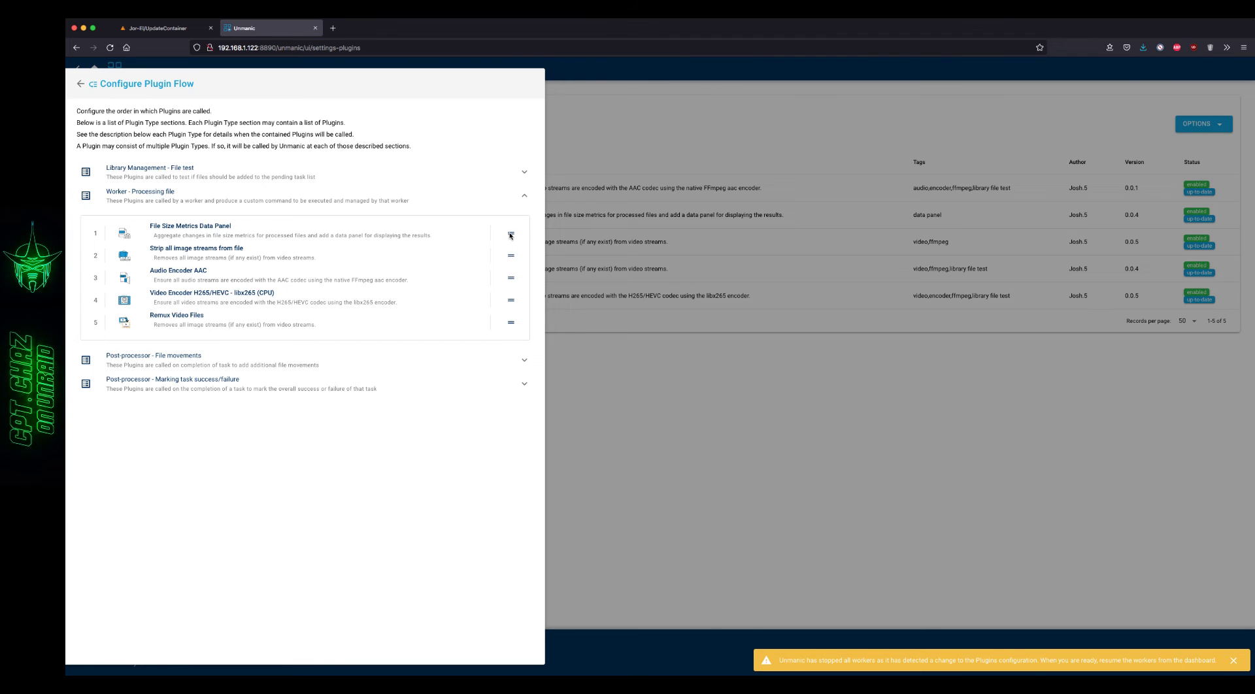
mouse_move(510, 235)
left_mouse_down()
mouse_move(511, 270)
mouse_move(511, 233)
left_mouse_up()
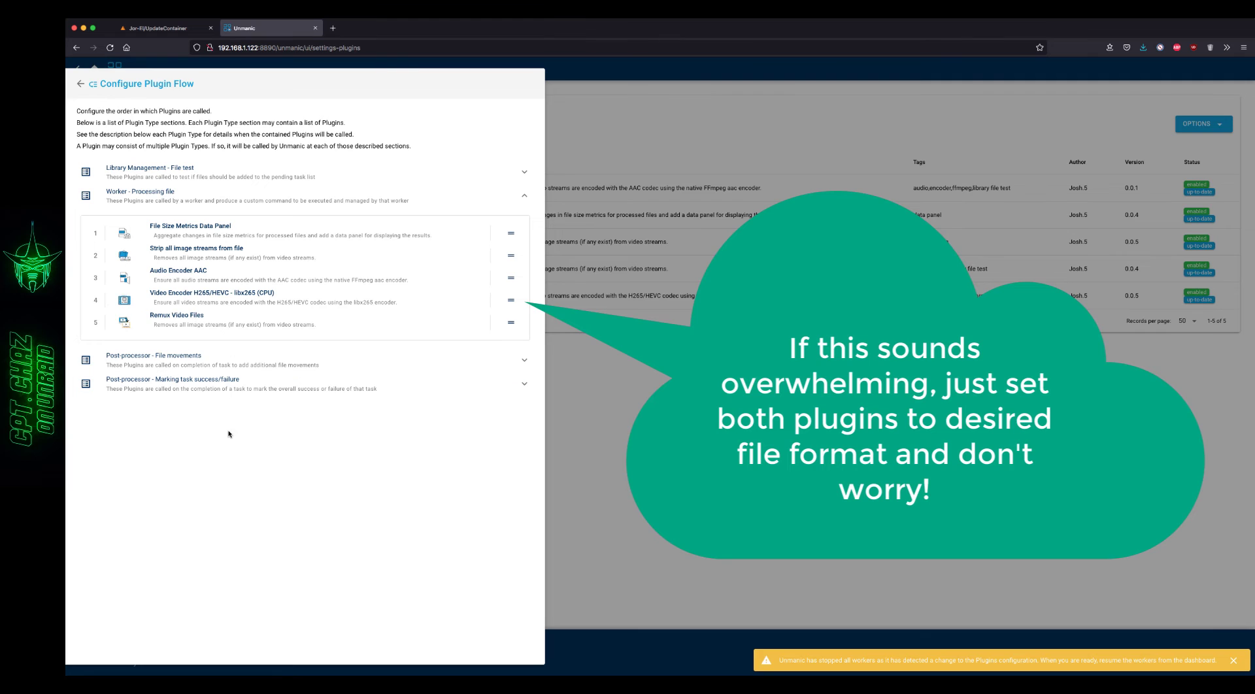
left_click(306, 356)
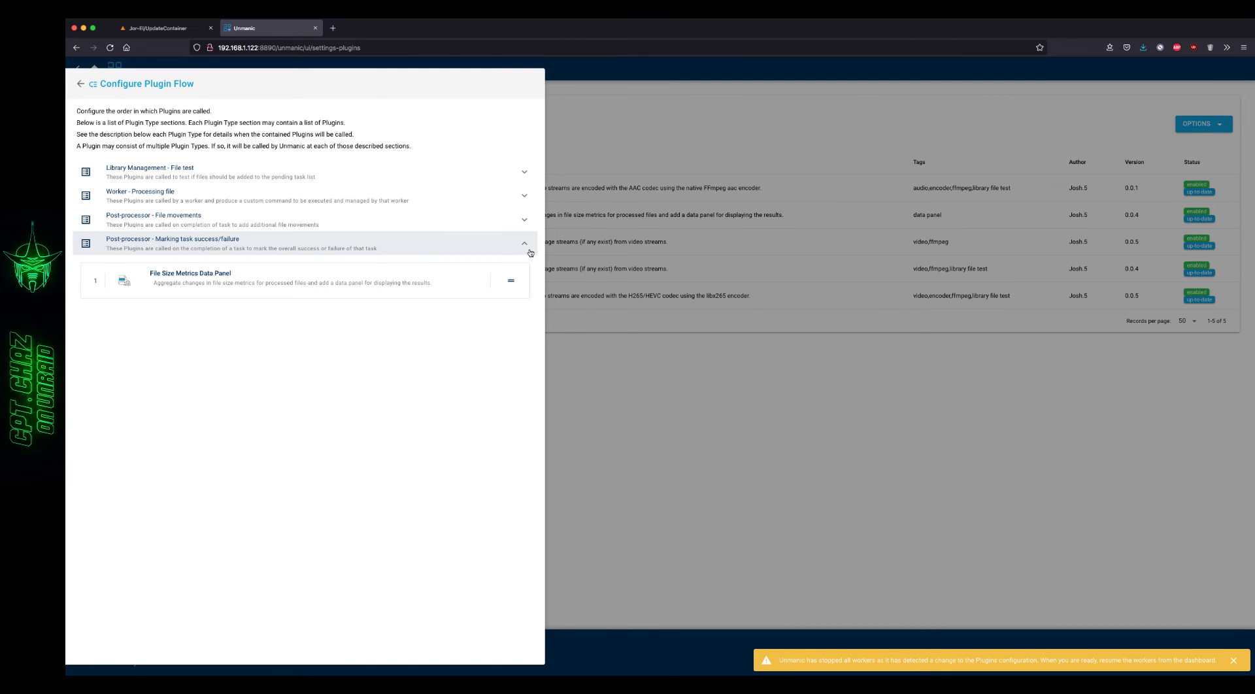
left_click(80, 83)
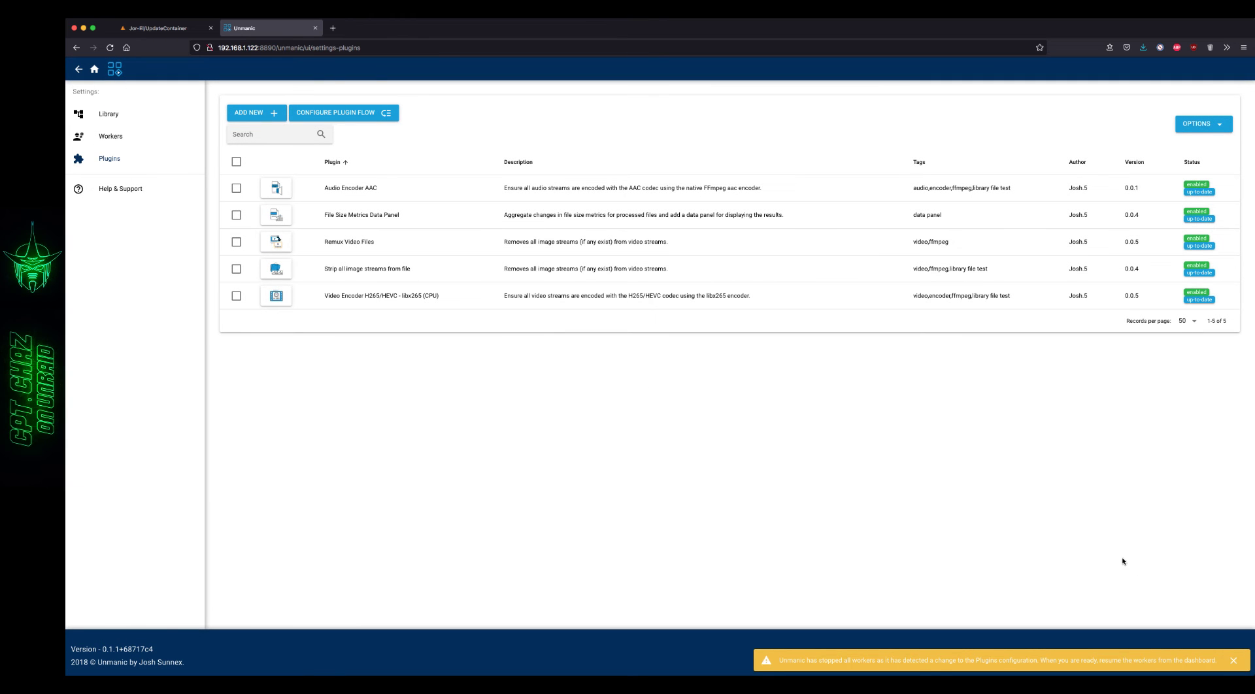
left_click(1235, 660)
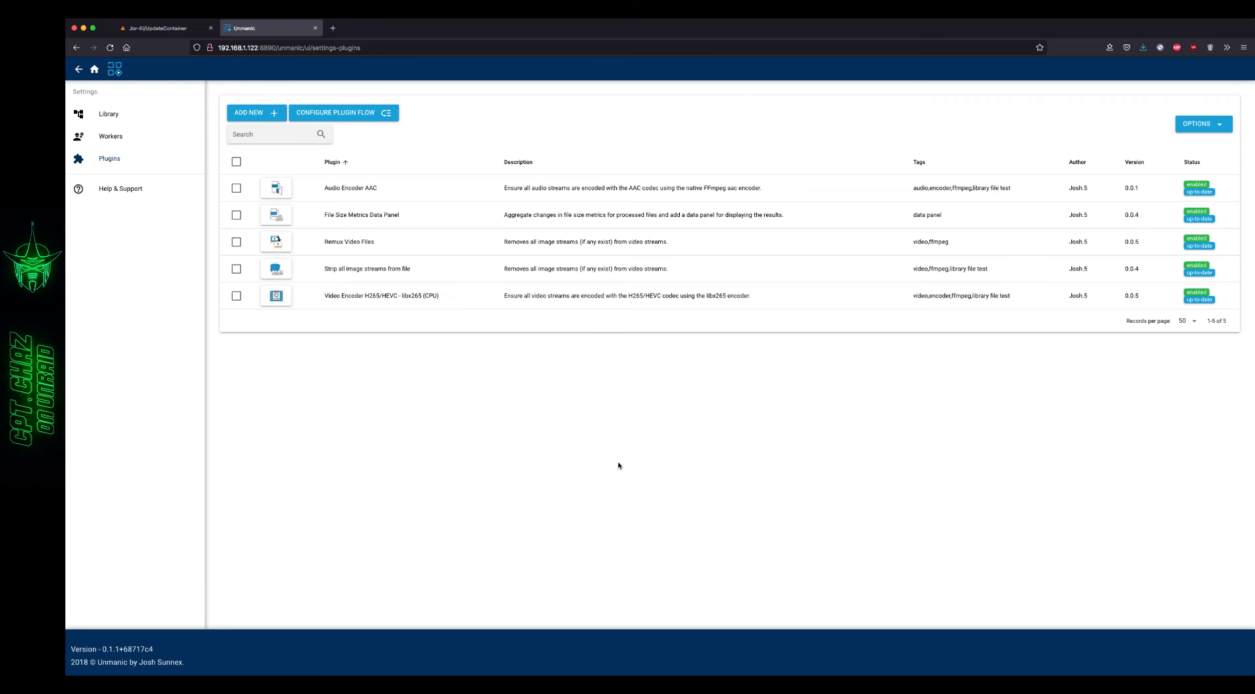
- Rescan the library from the dashboard's pending tasks and resume all workers
left_click(94, 69)
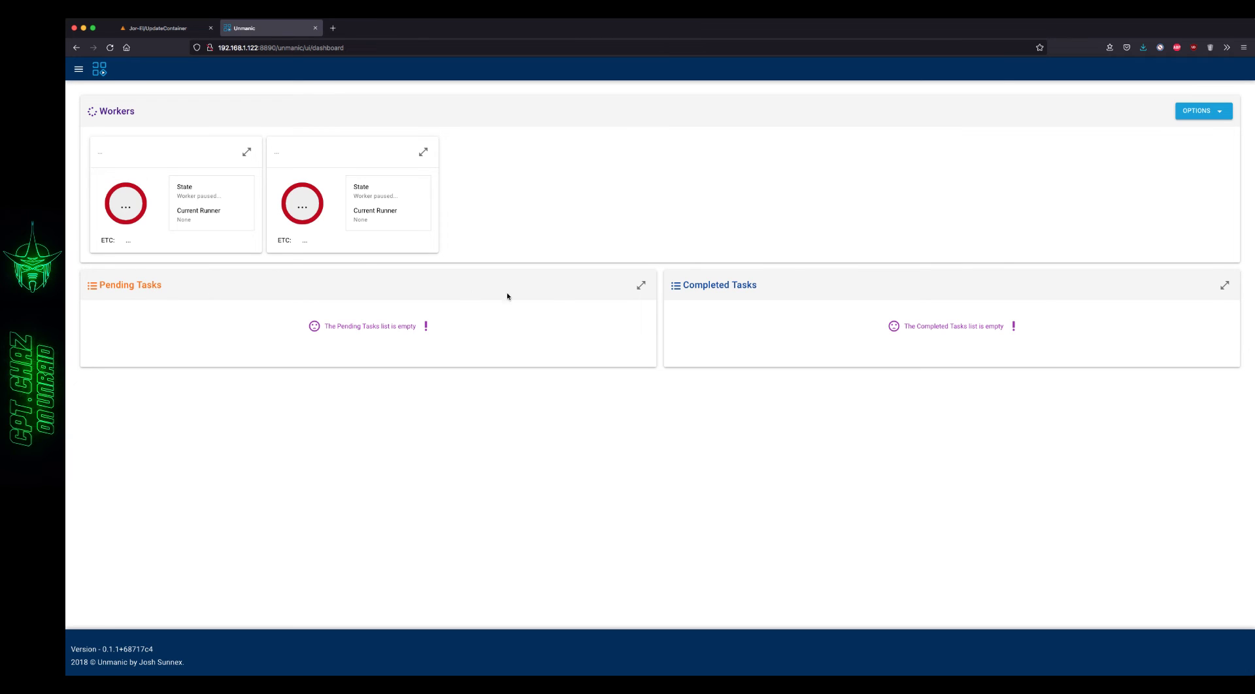
left_click(640, 287)
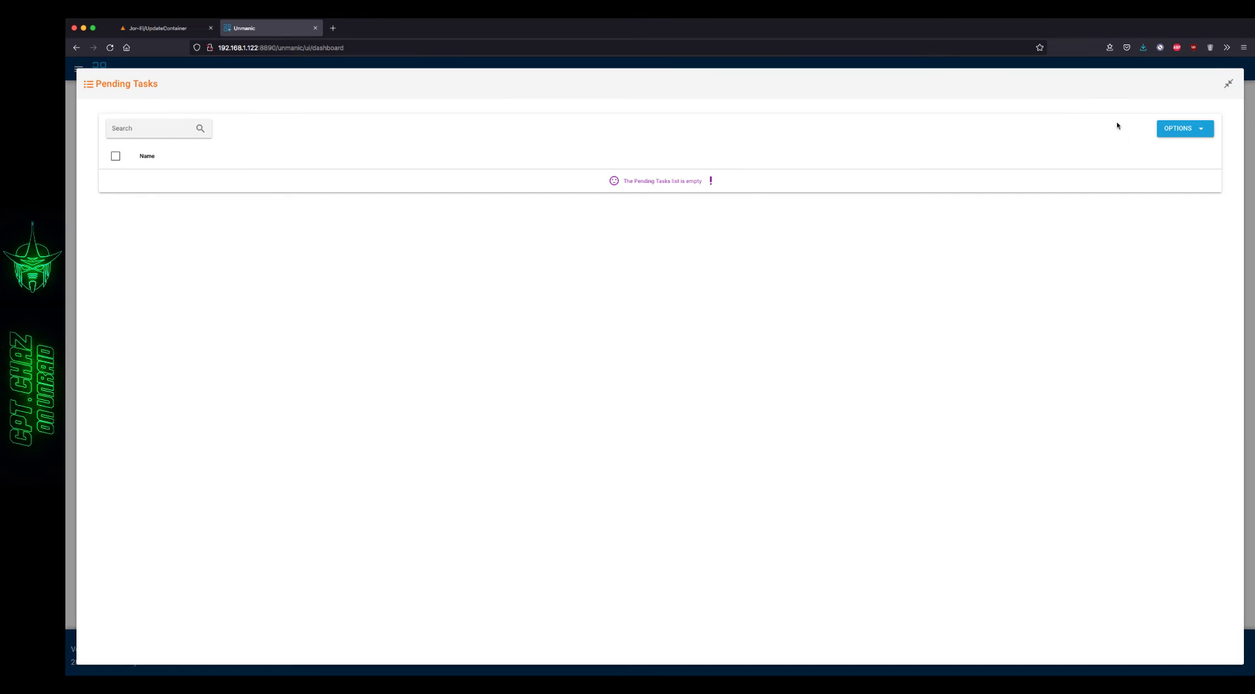
left_click(1183, 128)
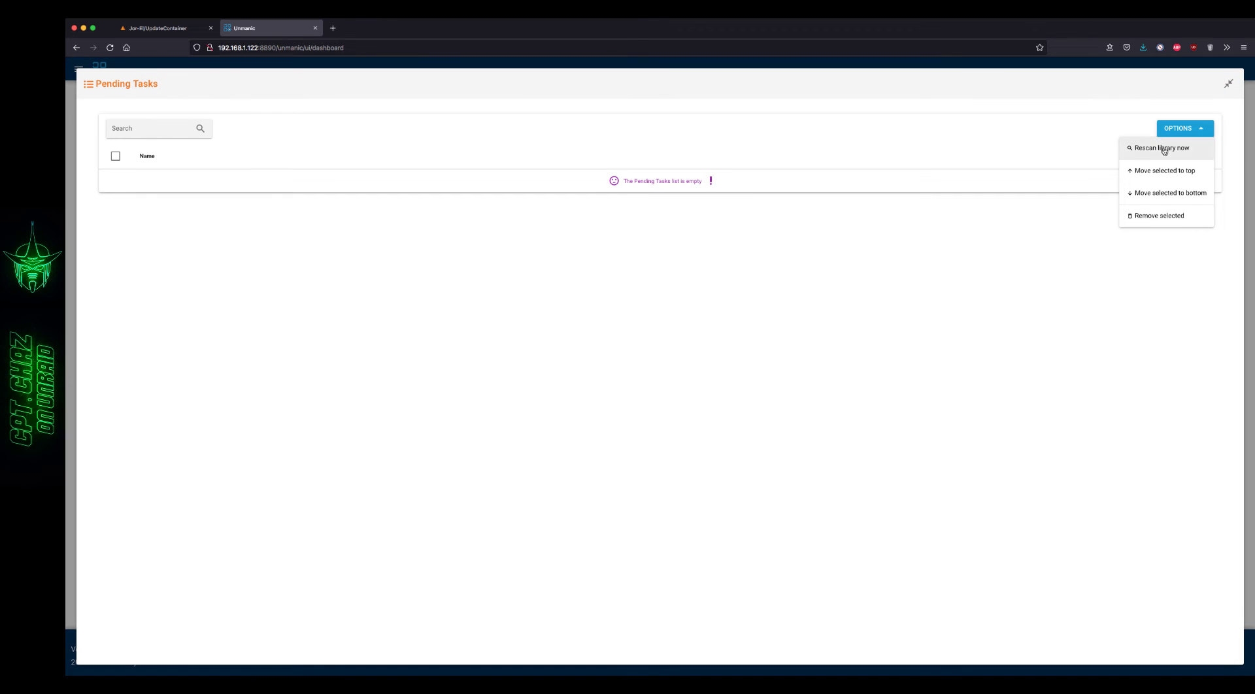
left_click(1162, 148)
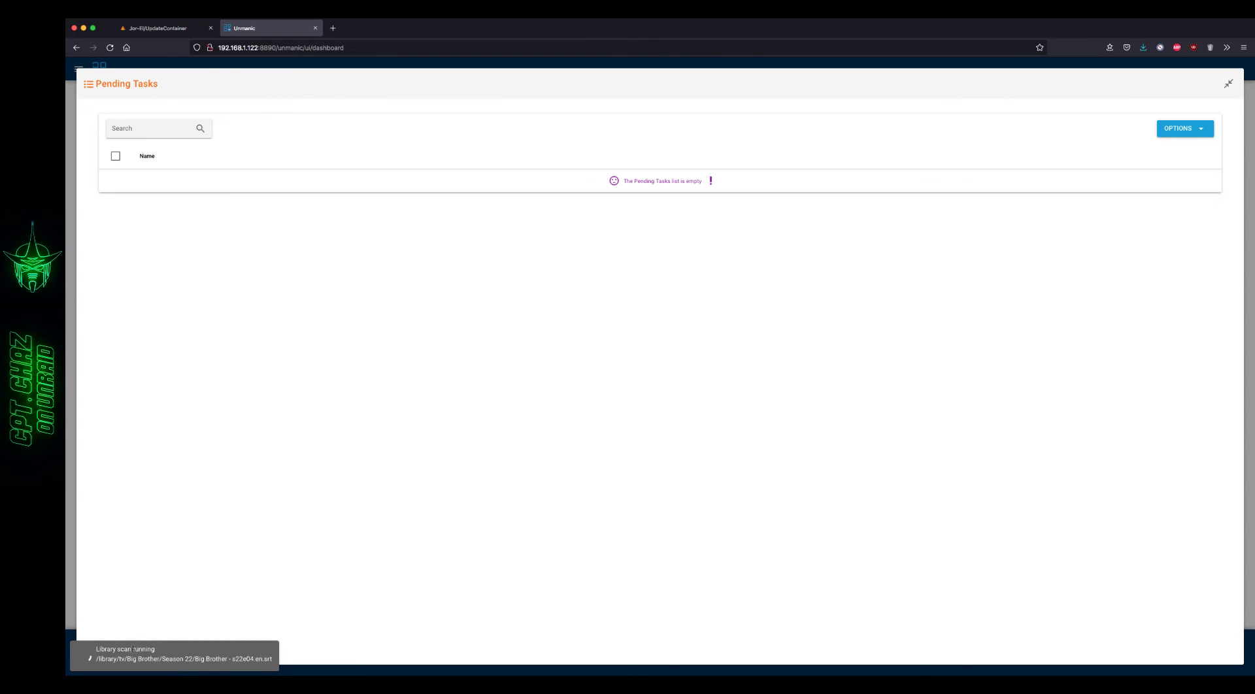
left_click(1228, 84)
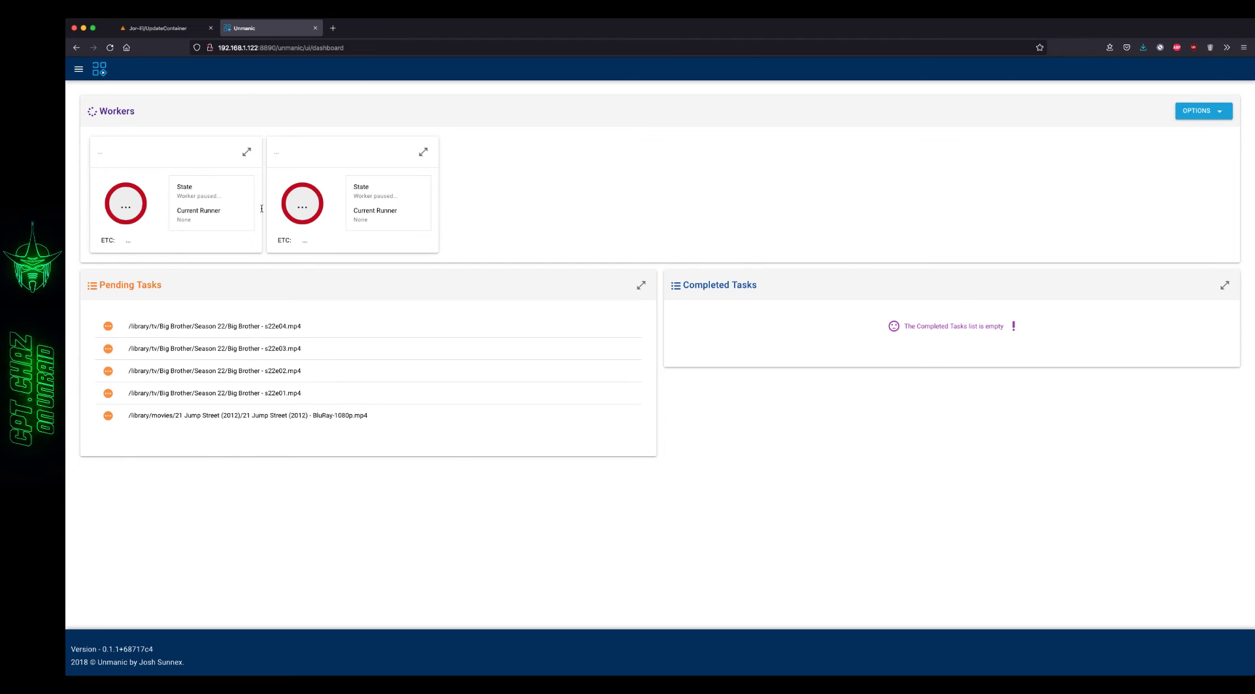
left_click(1217, 112)
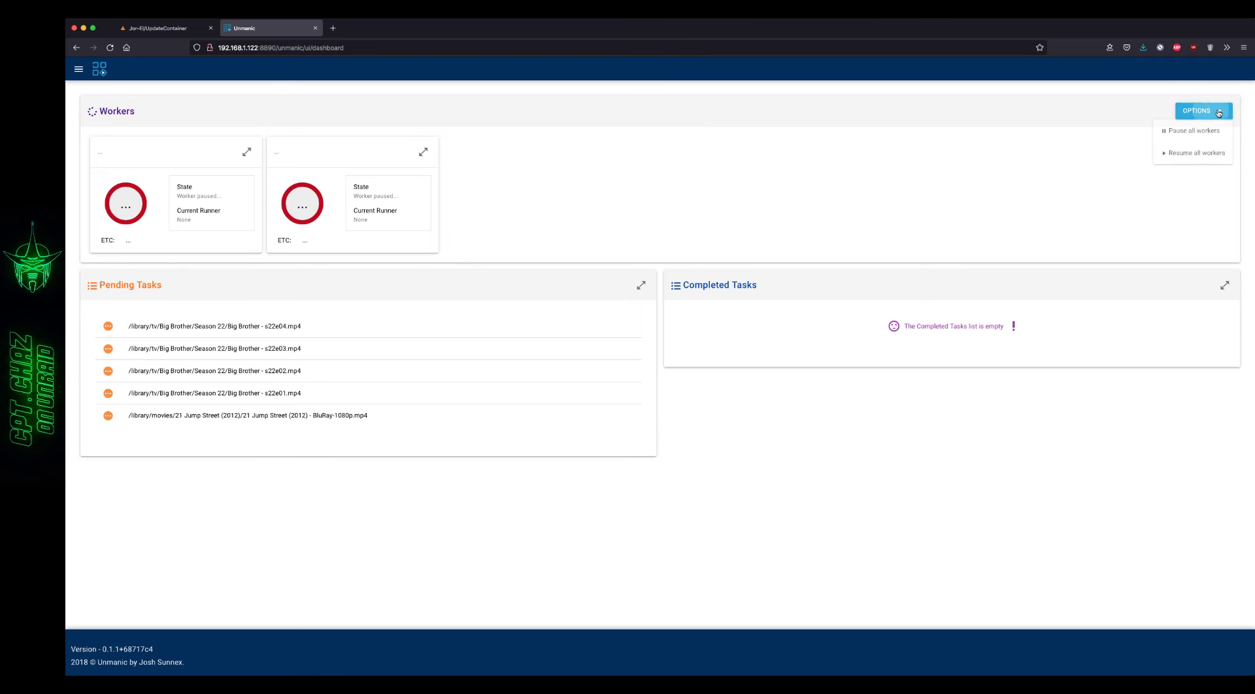
left_click(1197, 155)
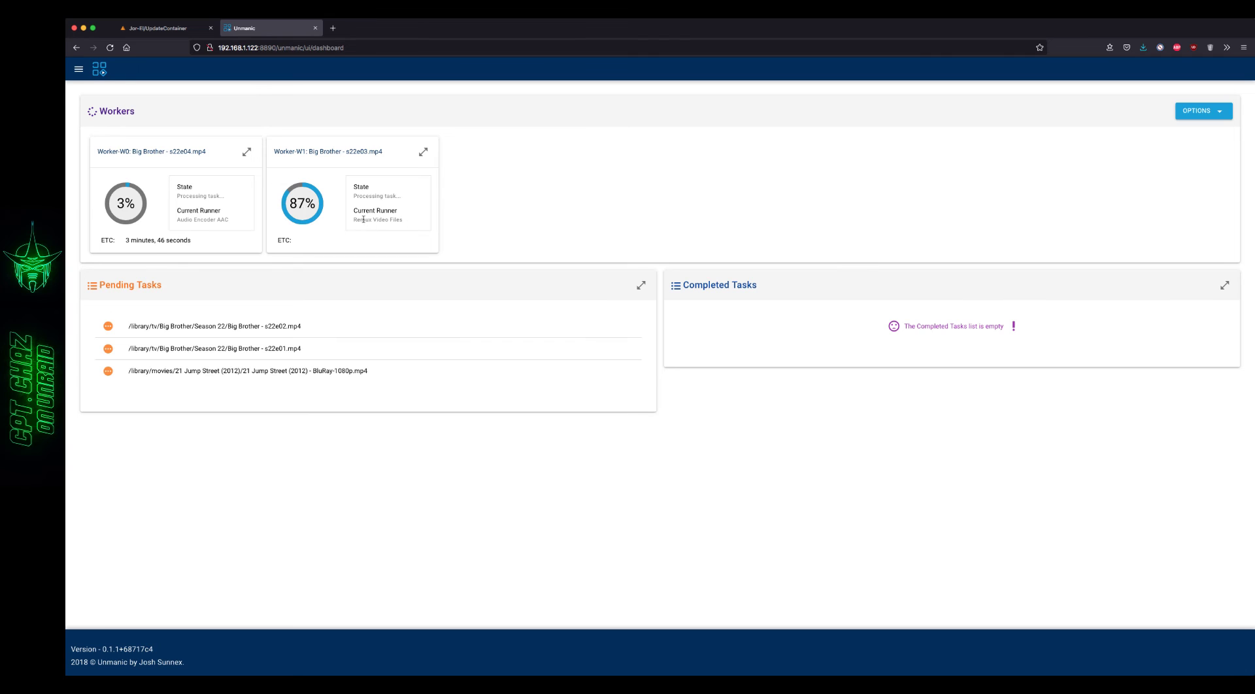
- Examine the status, log and available options of worker W0, then return to the dashboard
left_click(248, 155)
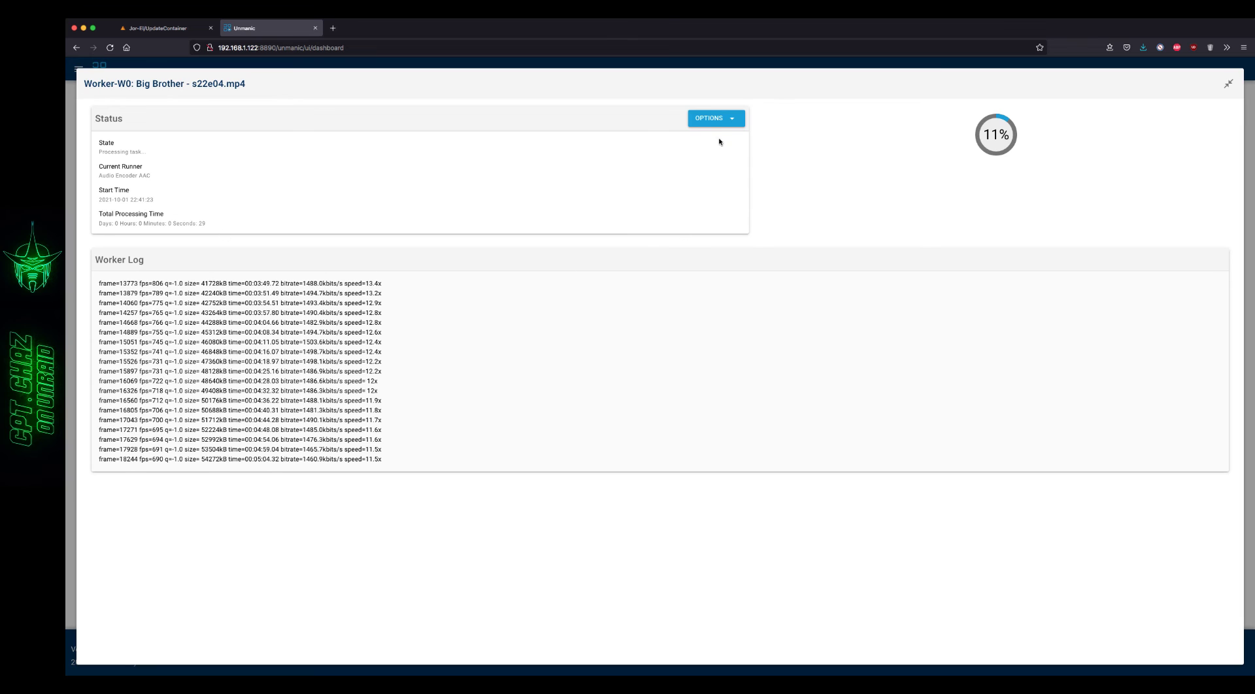
left_click(715, 118)
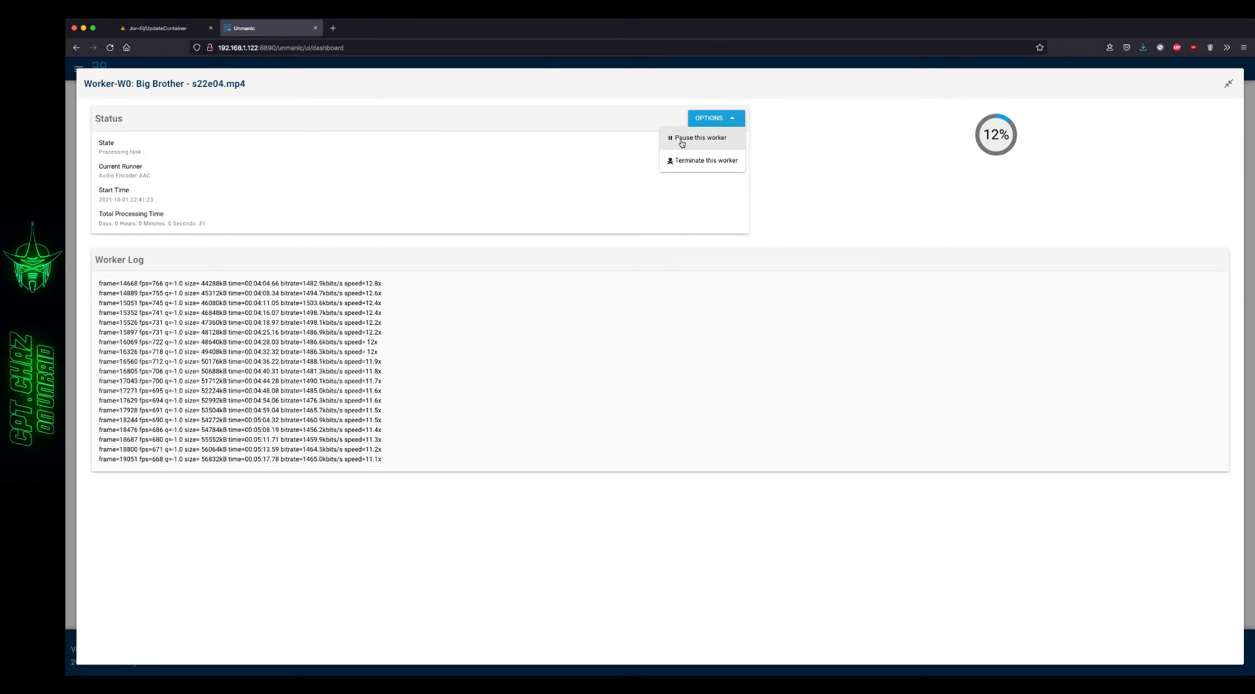
left_click(734, 121)
left_click(1228, 84)
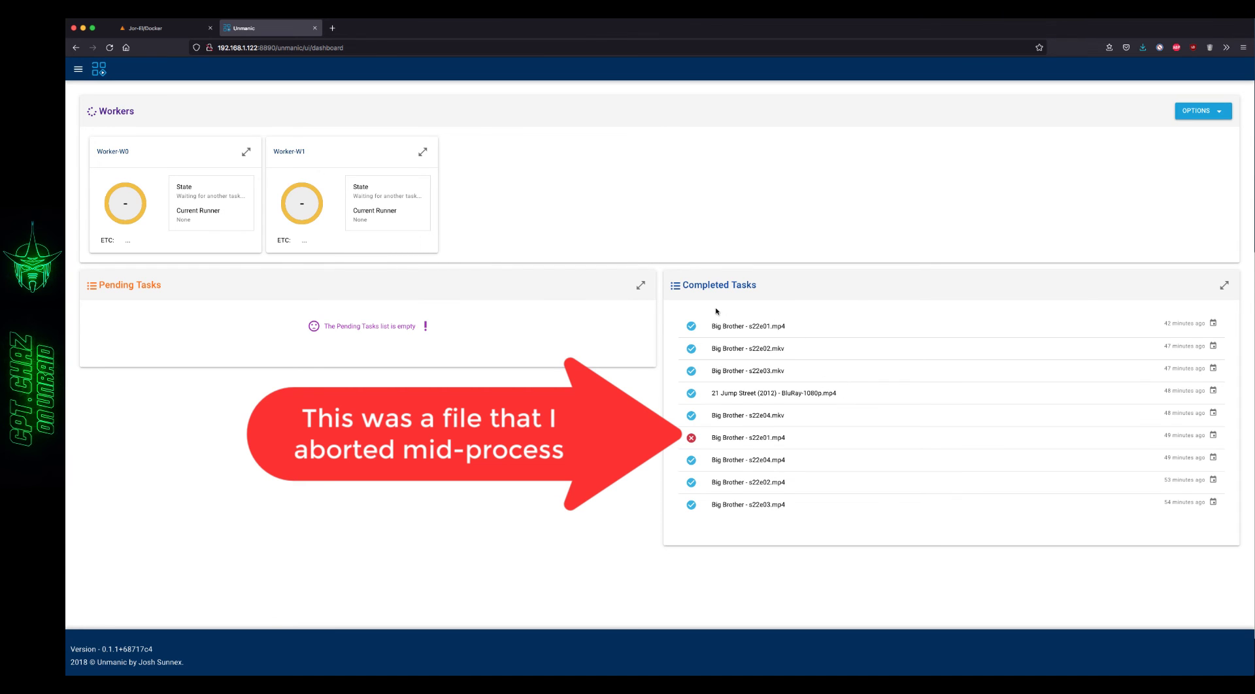
- Open the details of completed task Big Brother - s22e01.mp4 completed at 22:53:49 and examine its input audio codec and audio stream mapping
left_click(1221, 286)
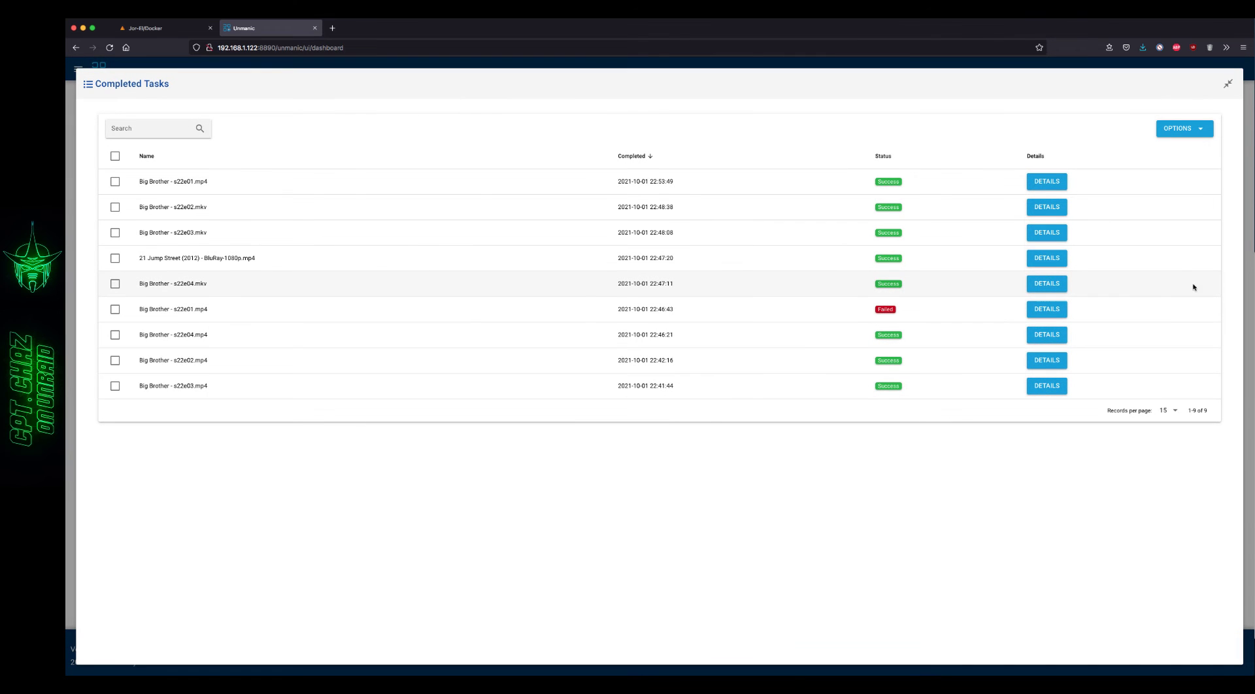
left_click(1047, 183)
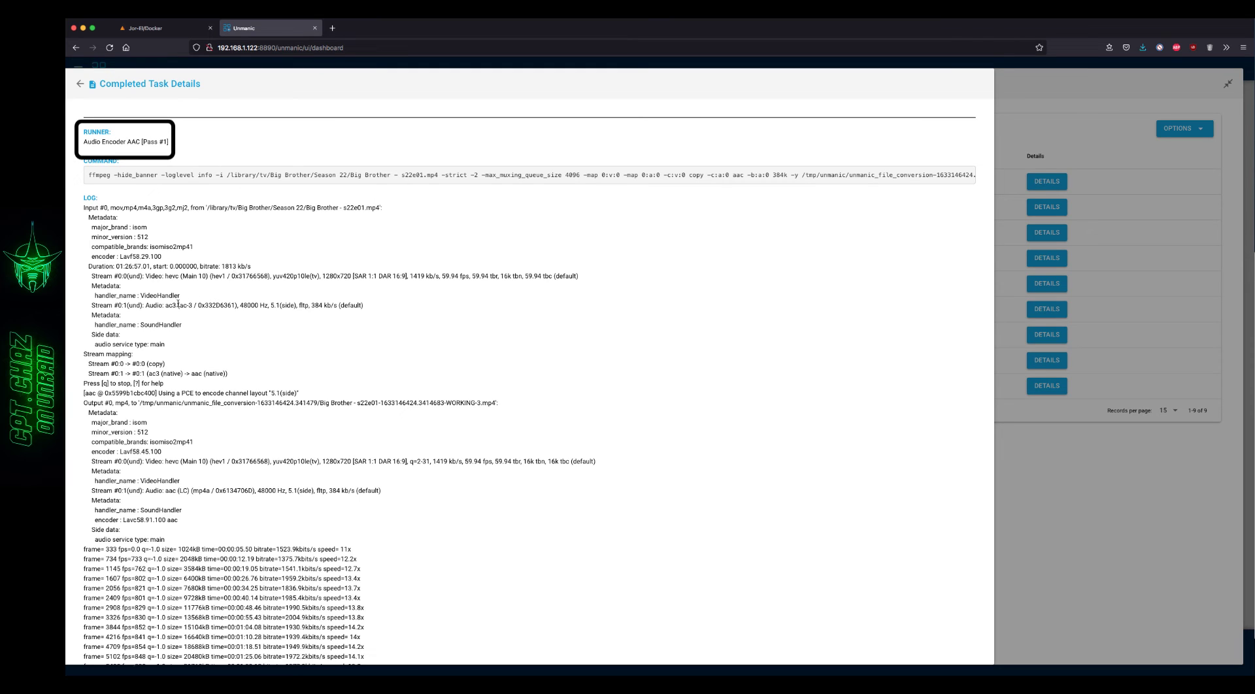
left_click_drag(164, 305, 178, 306)
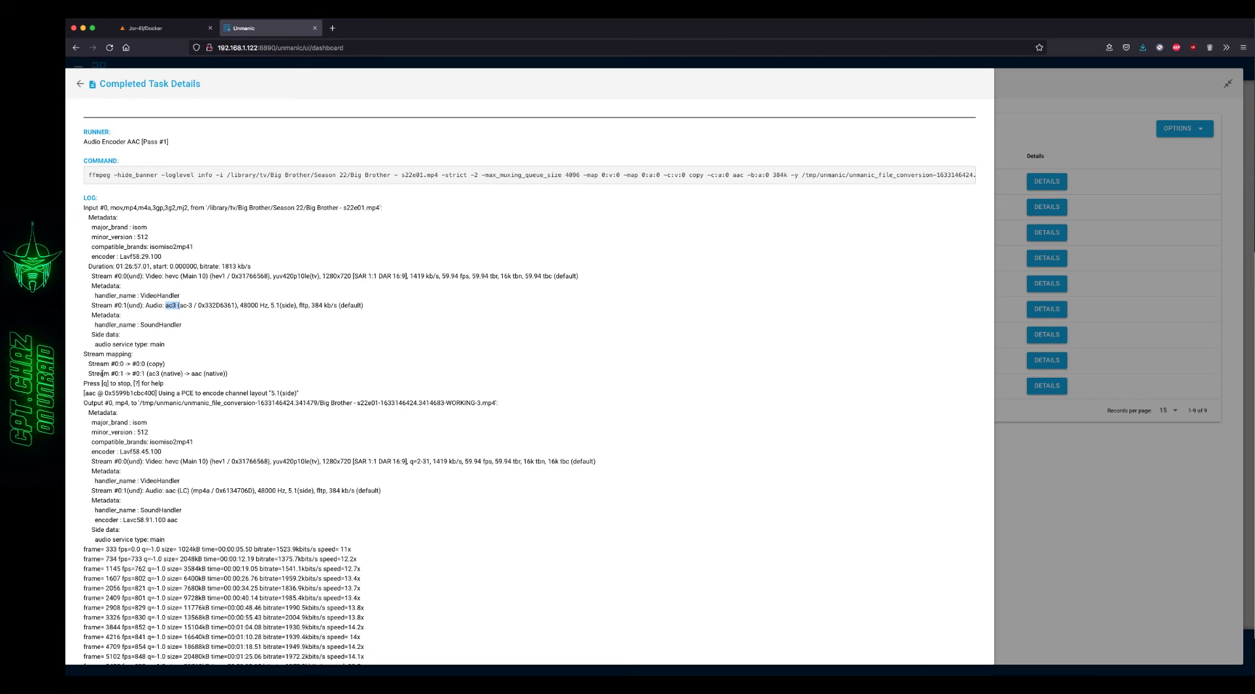
left_click_drag(89, 373, 228, 377)
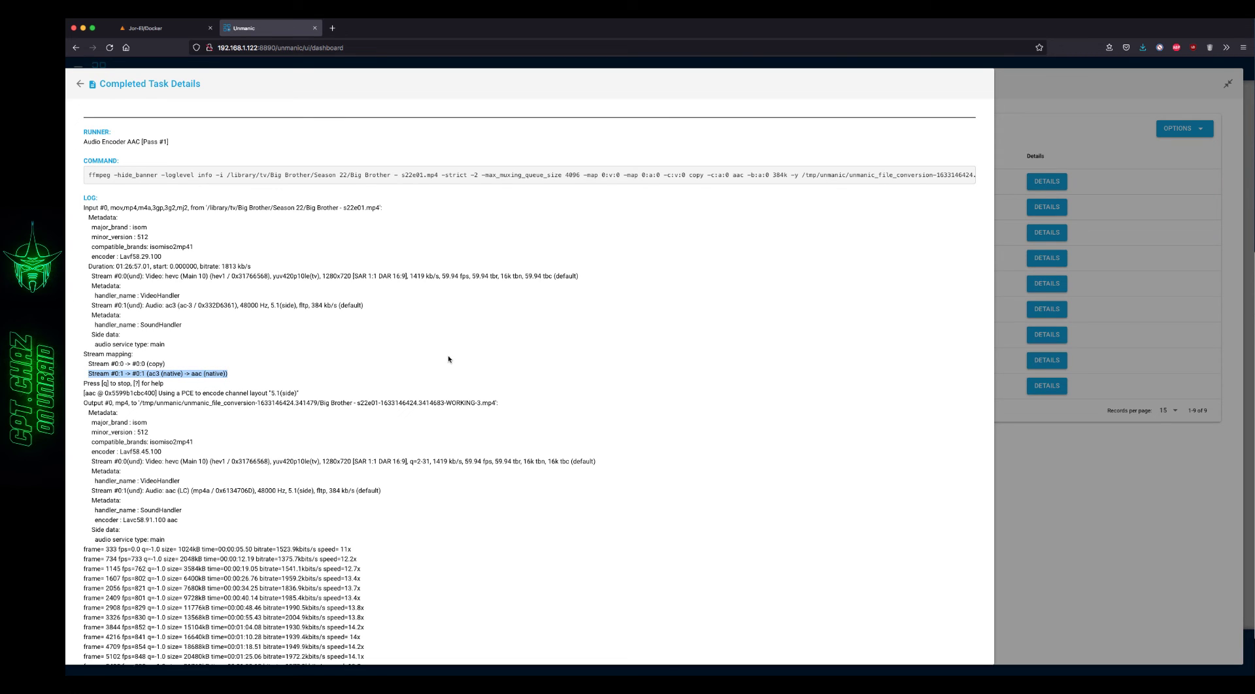
- Read through the Audio Encoder AAC log to its end and check the input stream's video codec
scroll(422, 318, "down", 7)
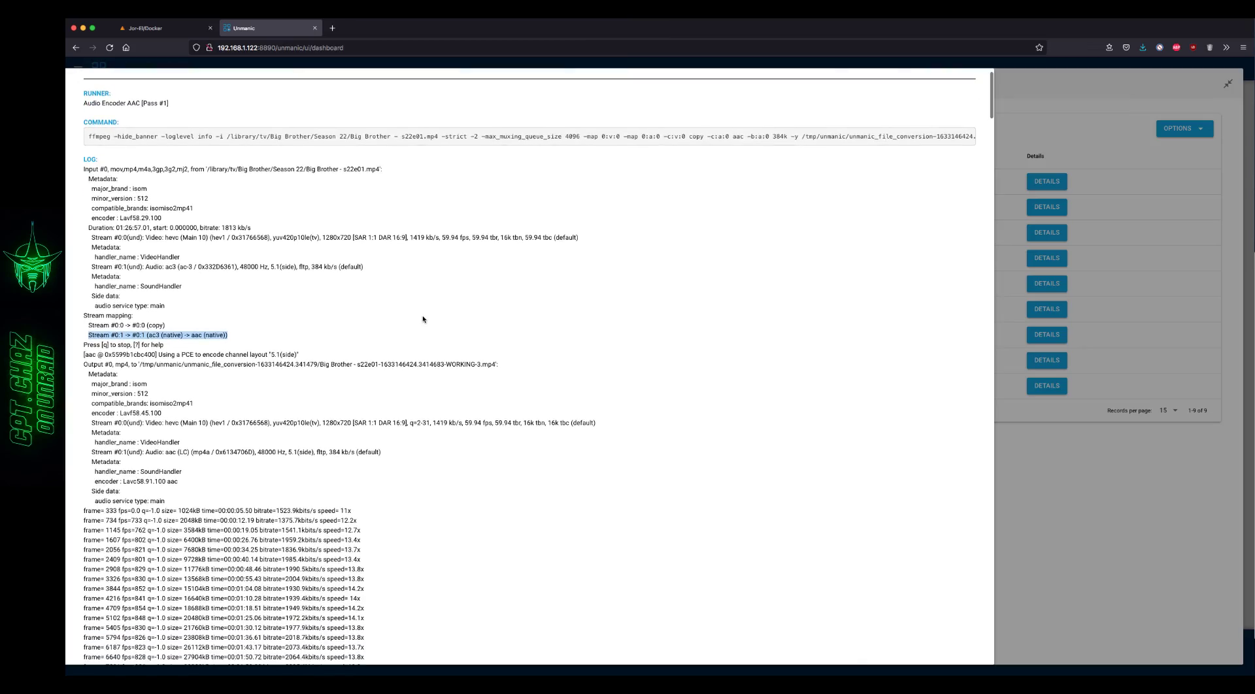
scroll(423, 319, "down", 20)
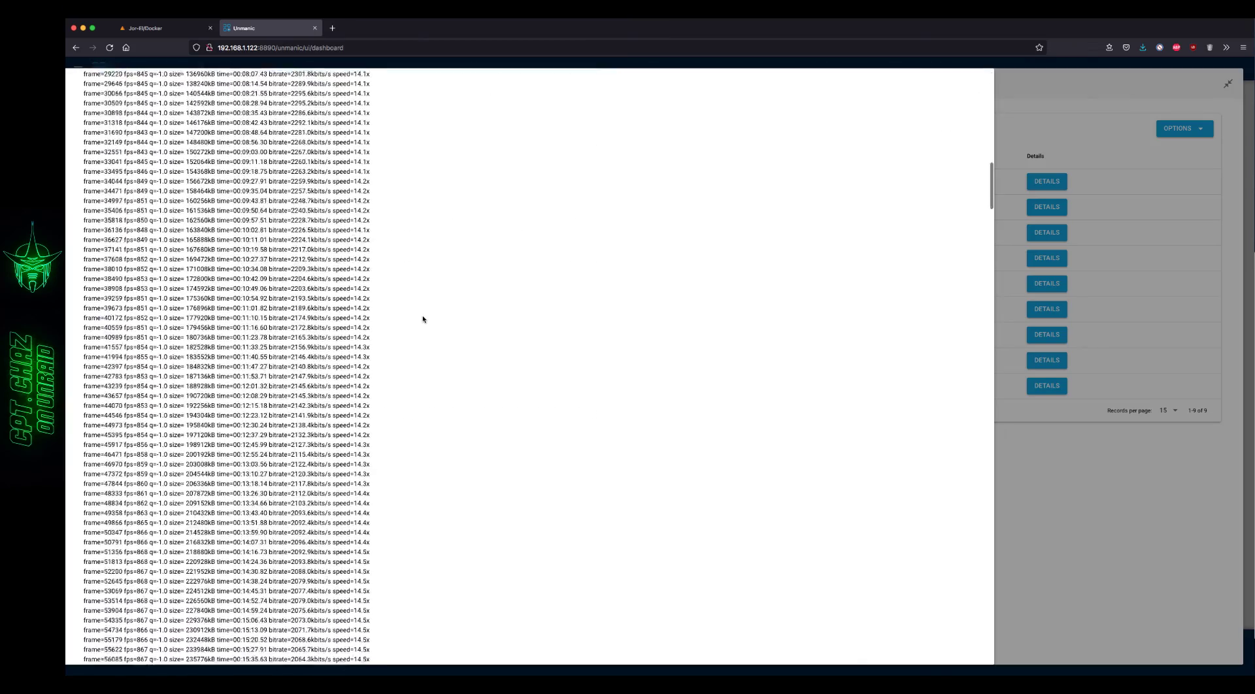
scroll(422, 315, "down", 10)
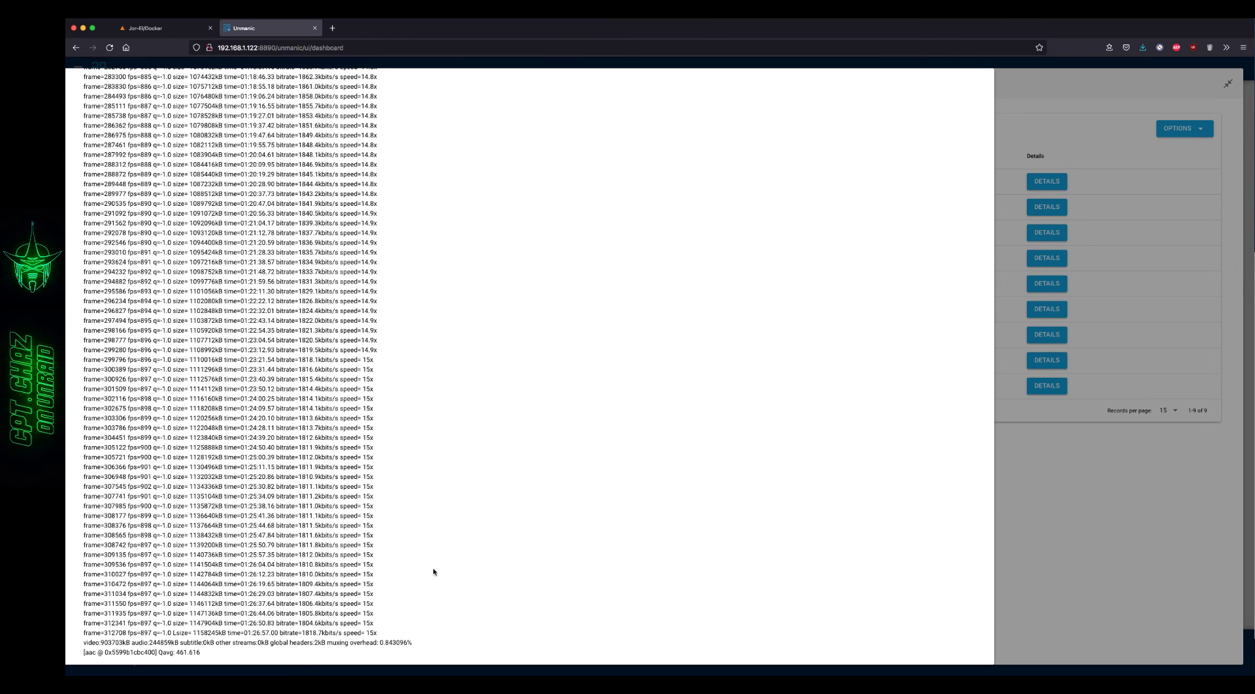
scroll(430, 603, "up", 1)
scroll(430, 603, "down", 1)
scroll(459, 624, "up", 20)
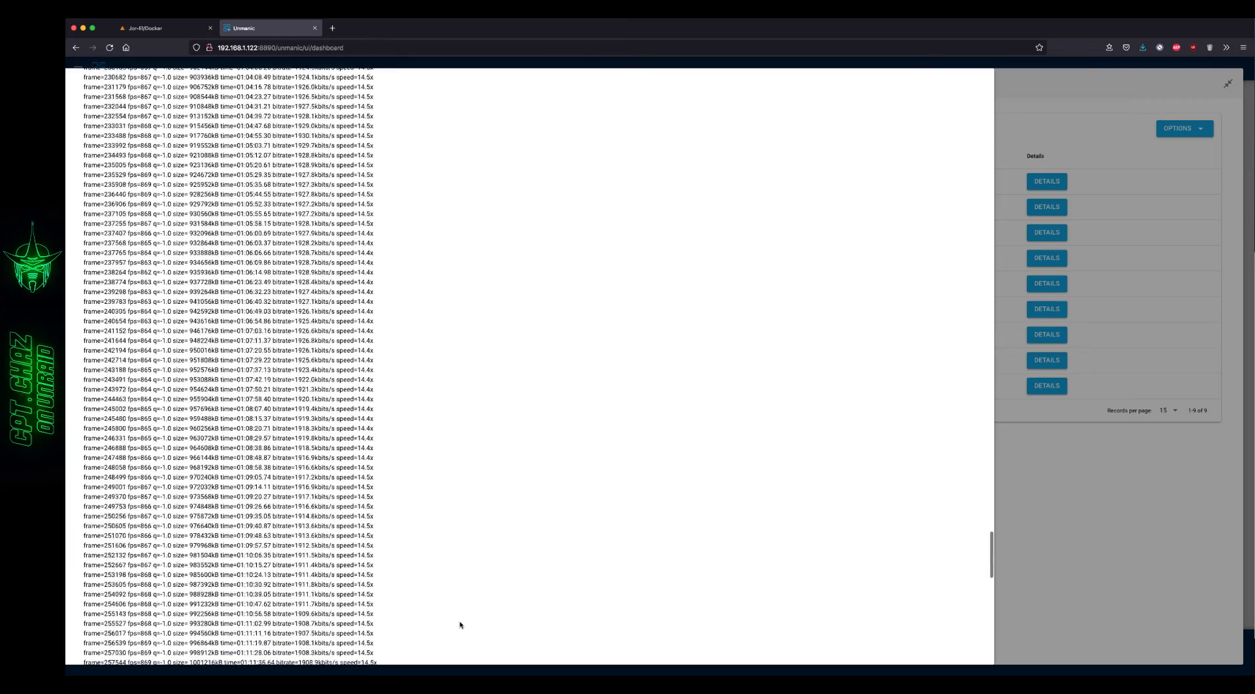
scroll(459, 624, "up", 20)
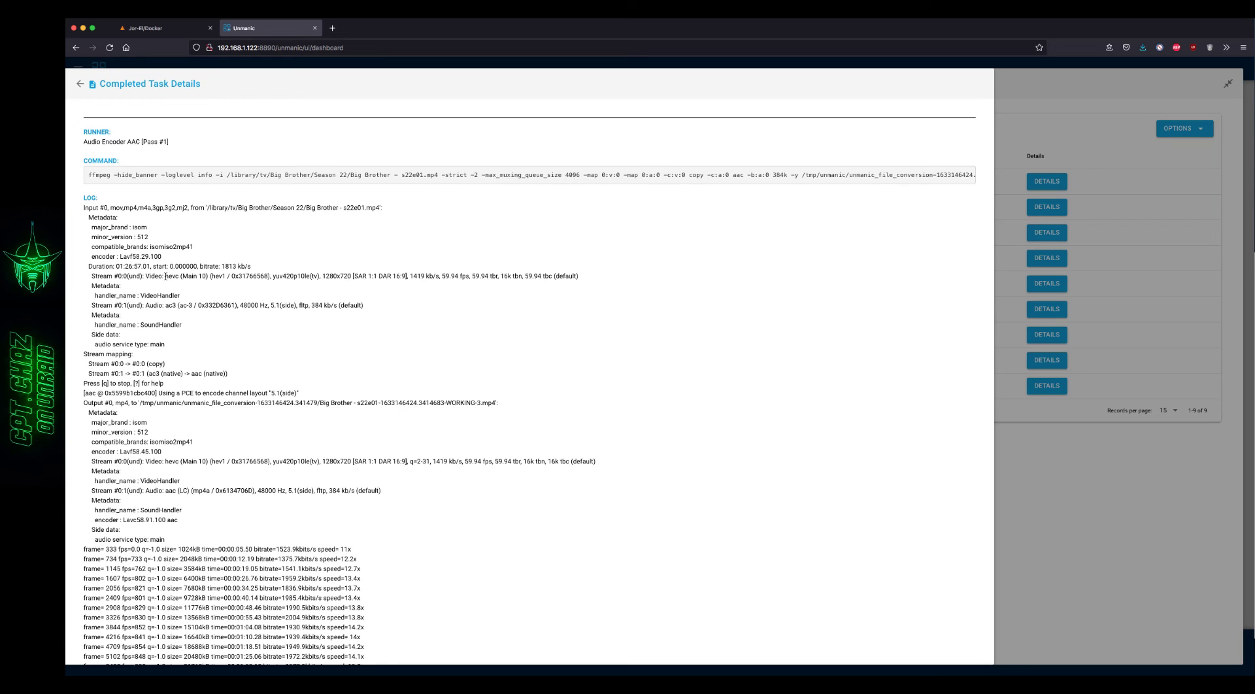
left_click_drag(165, 277, 174, 276)
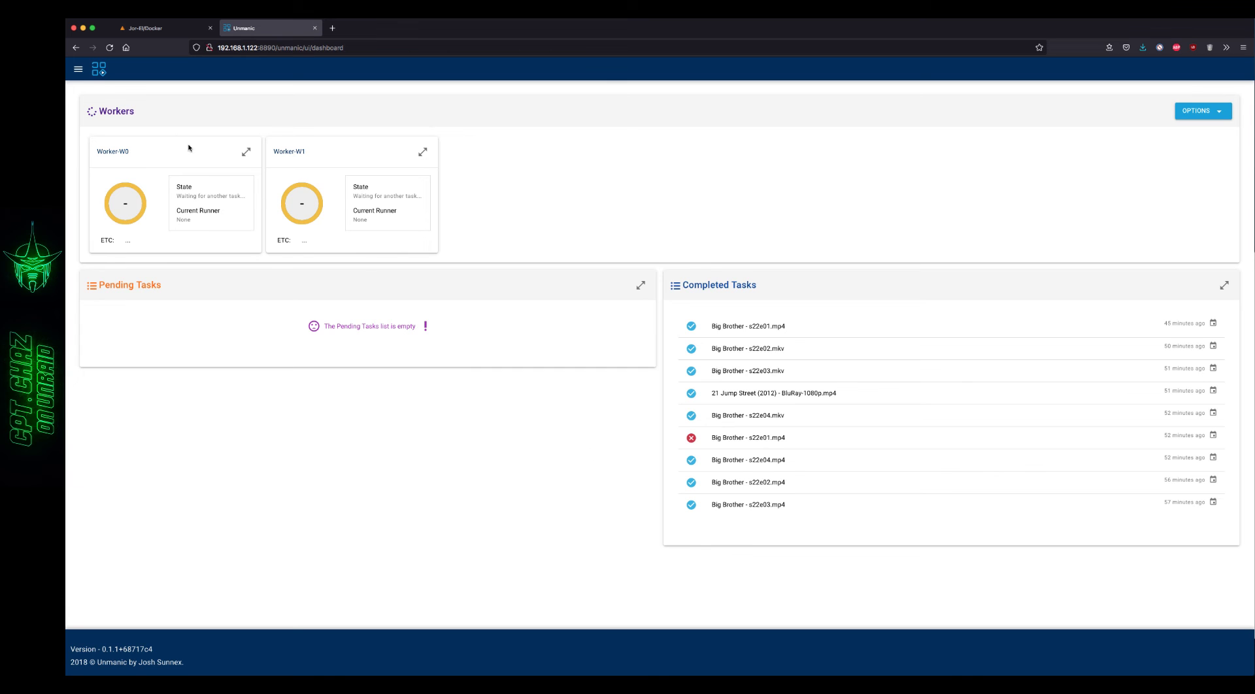
- Open the plugin installer from the plugin settings, view the form for adding a repository, and refresh the repositories
left_click(78, 69)
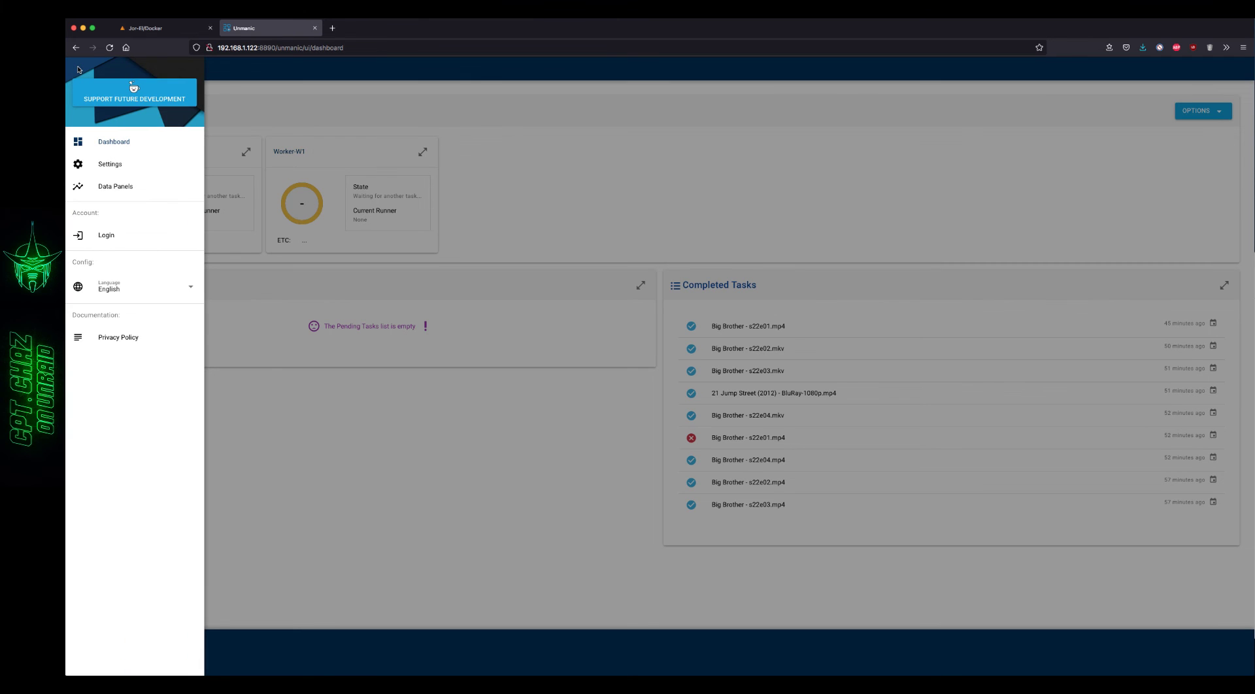
left_click(111, 163)
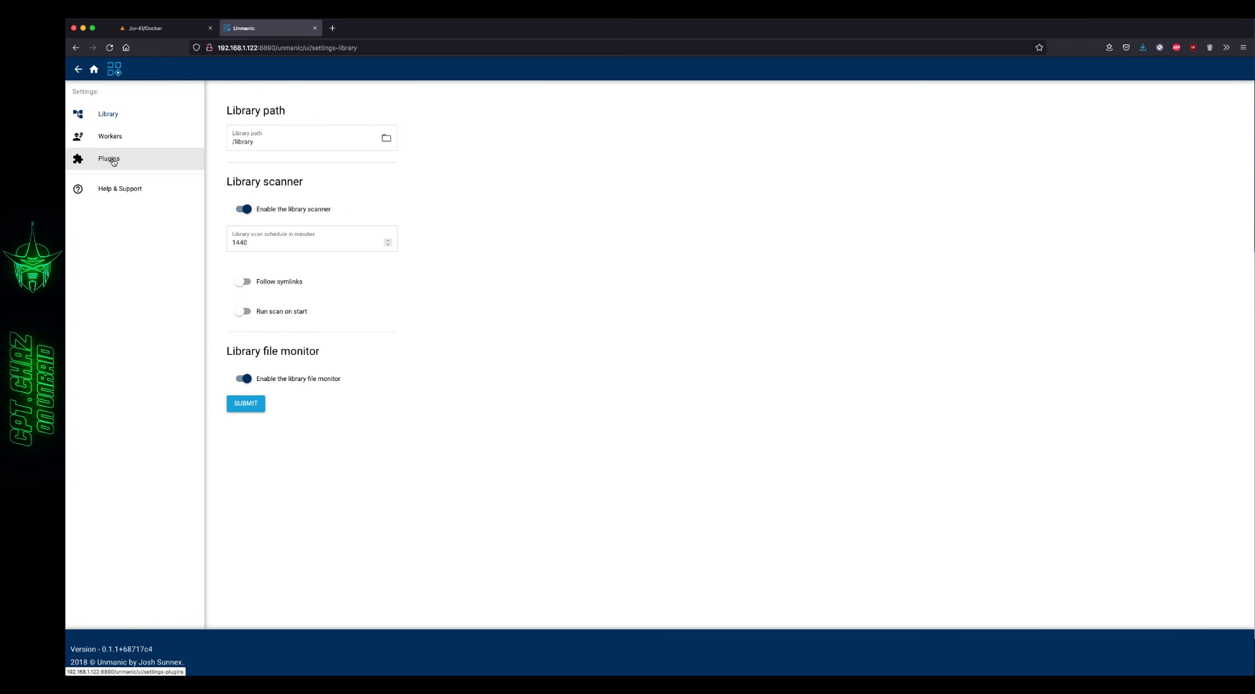
left_click(113, 159)
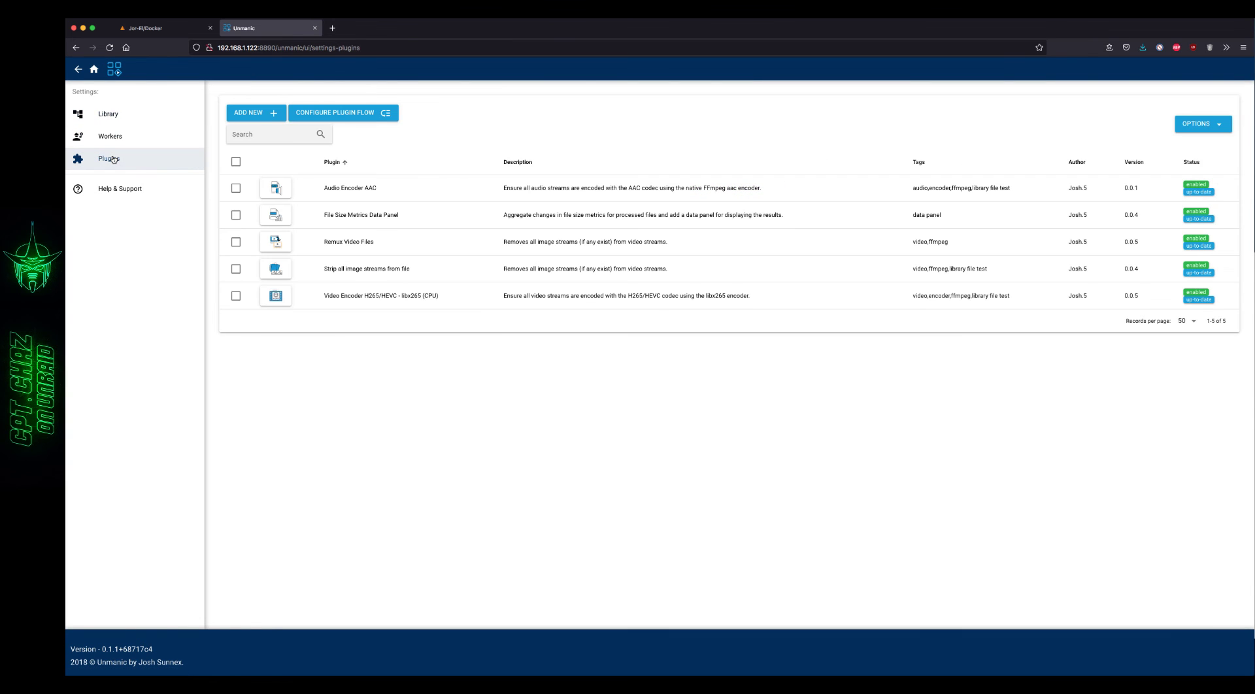
left_click(256, 113)
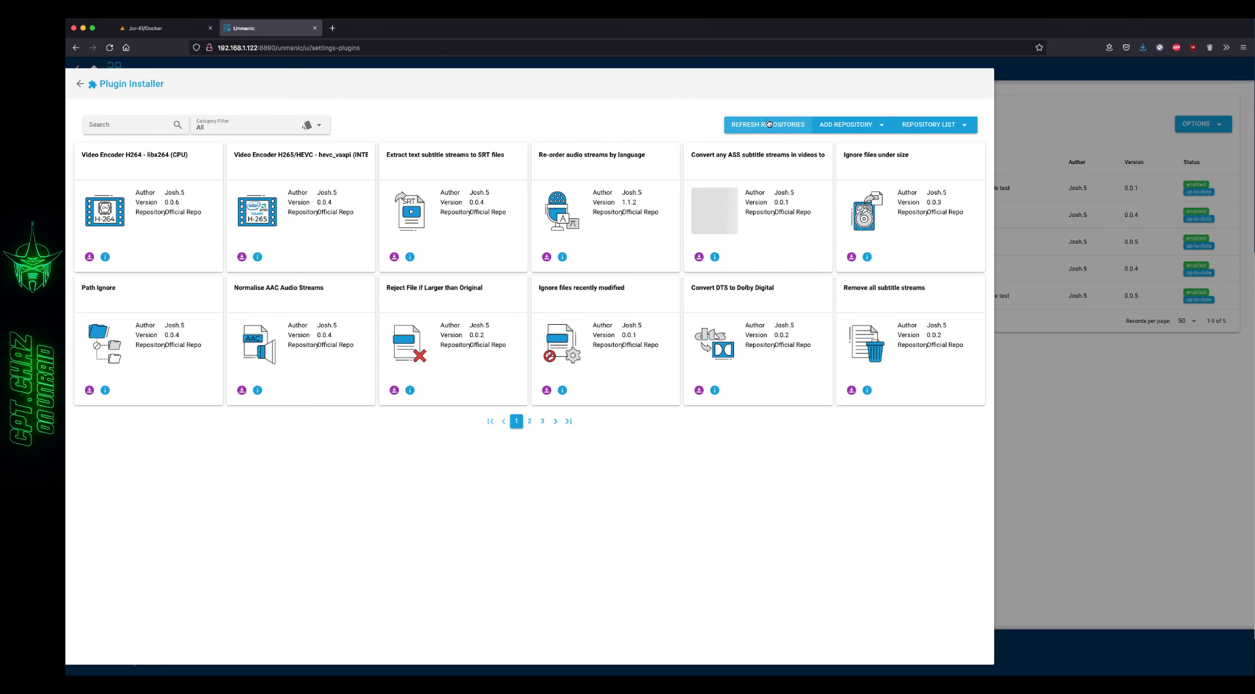
left_click(860, 126)
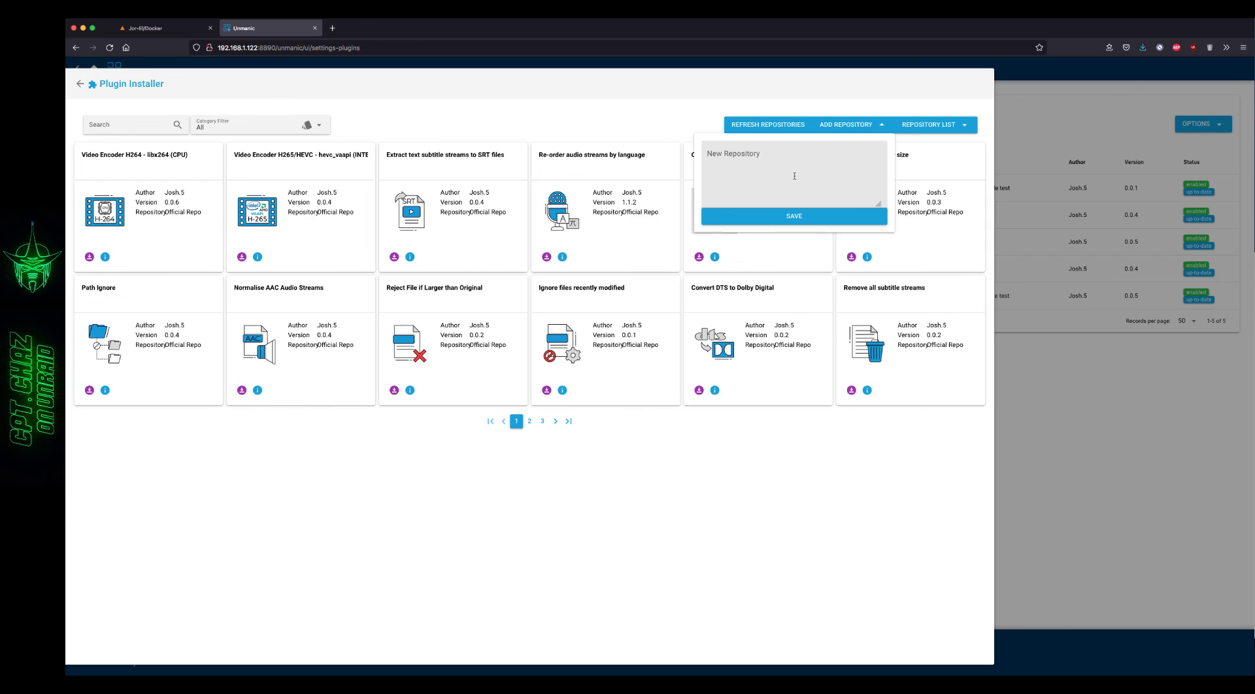
left_click(891, 100)
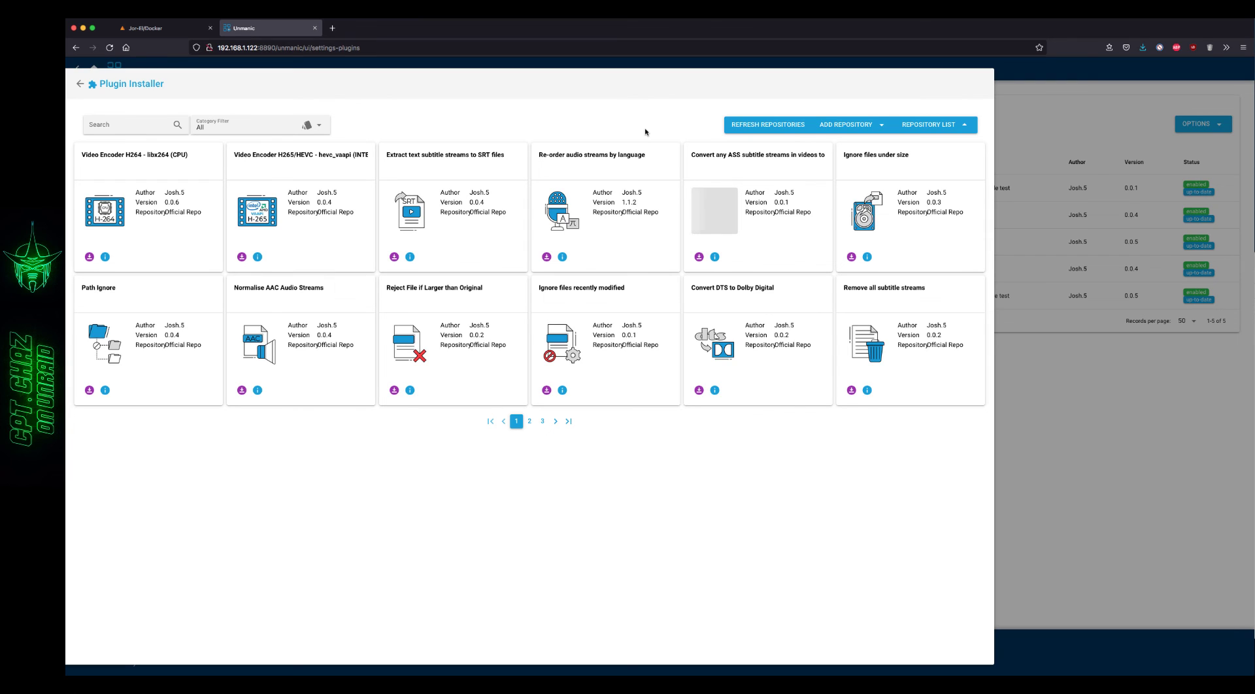
left_click(741, 125)
- Browse the second and third pages of available plugins and read the info of Skip commercials in TV show - Comskip
left_click(529, 421)
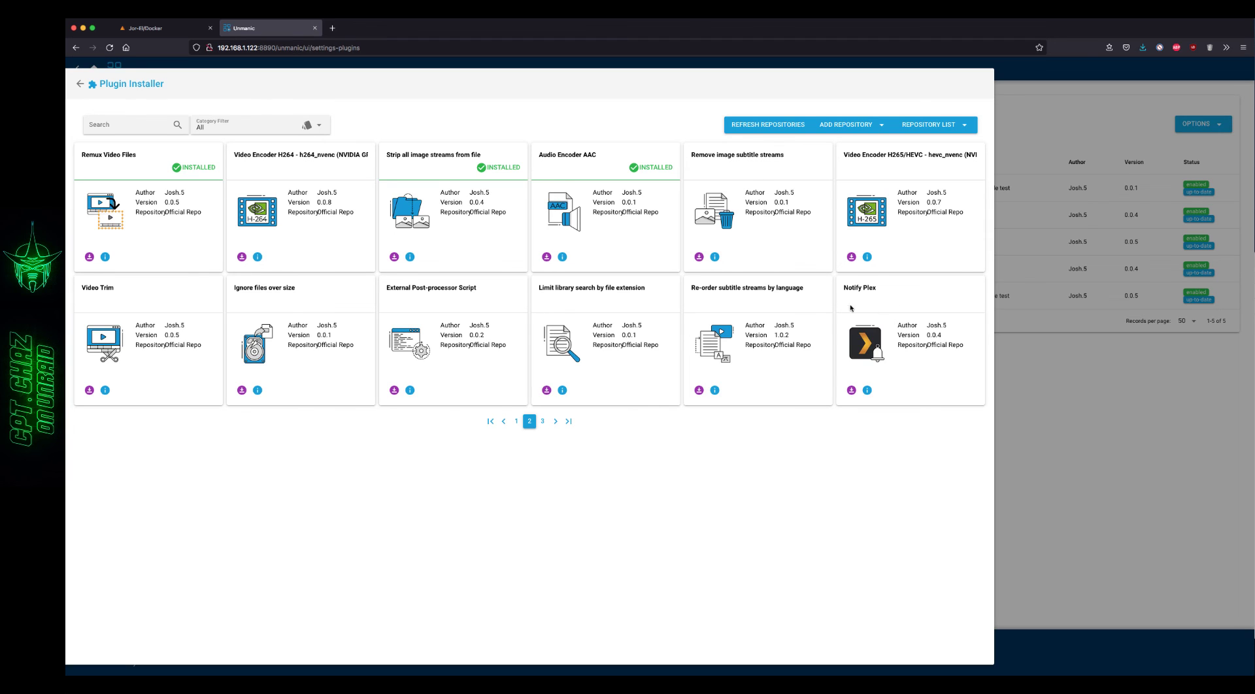
left_click(542, 421)
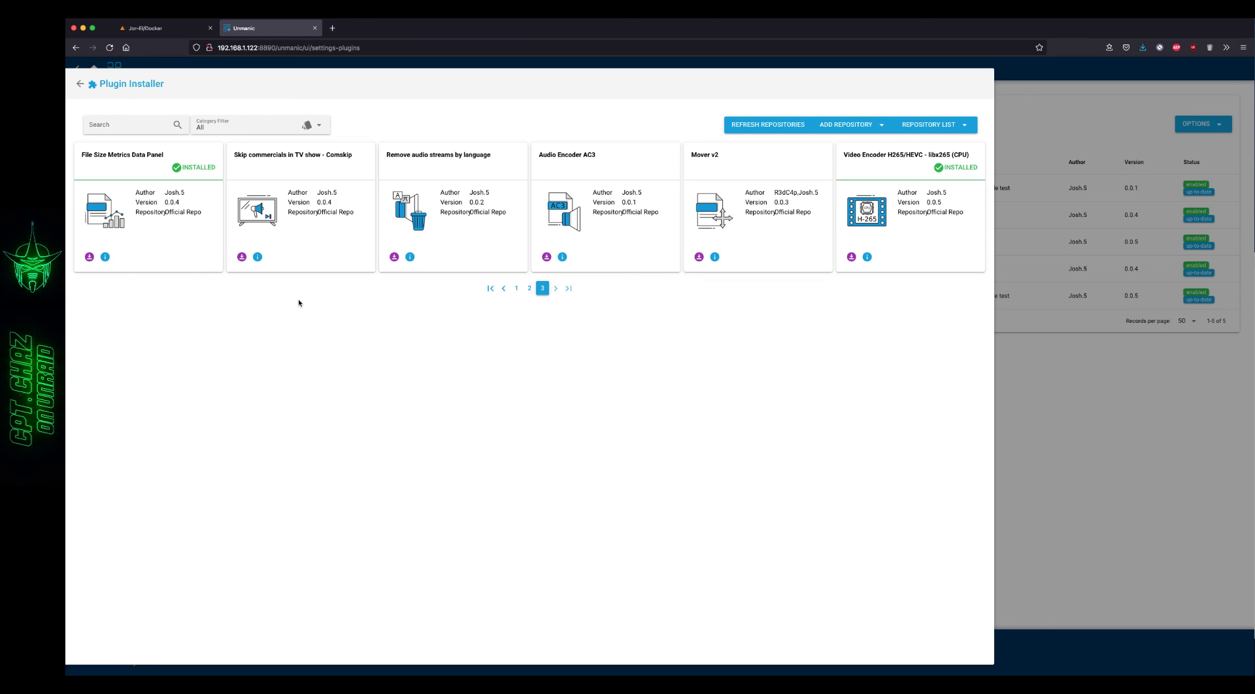
left_click(258, 257)
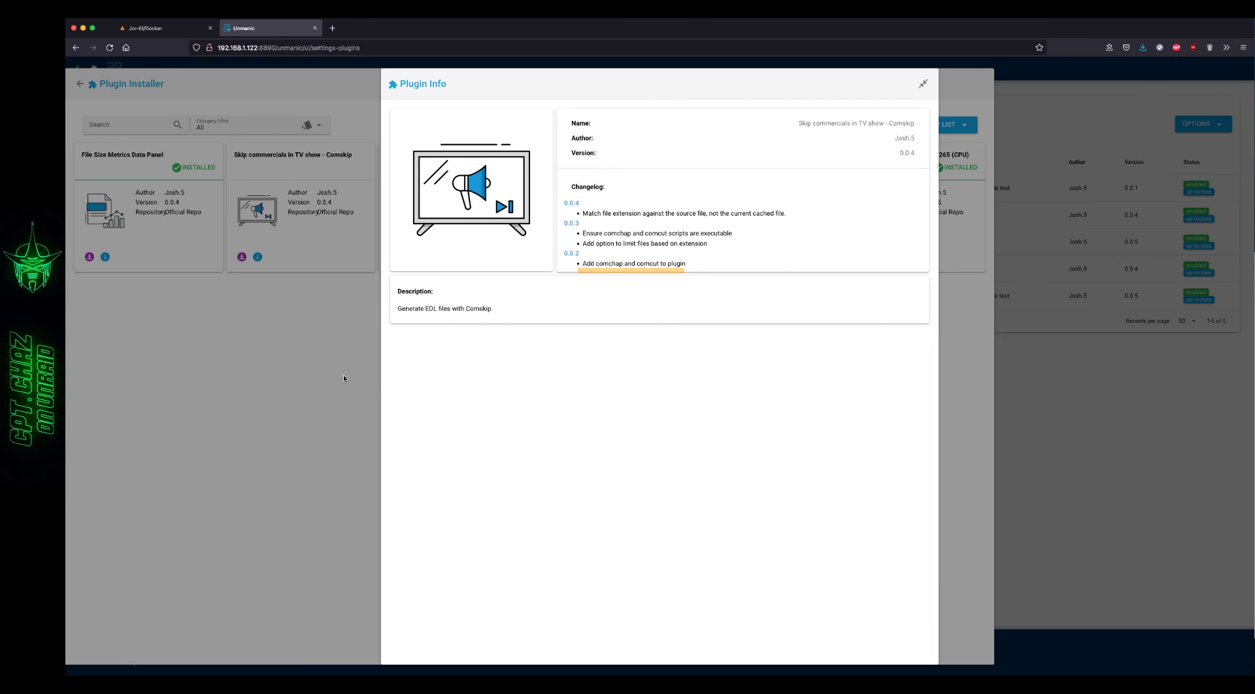
left_click(321, 322)
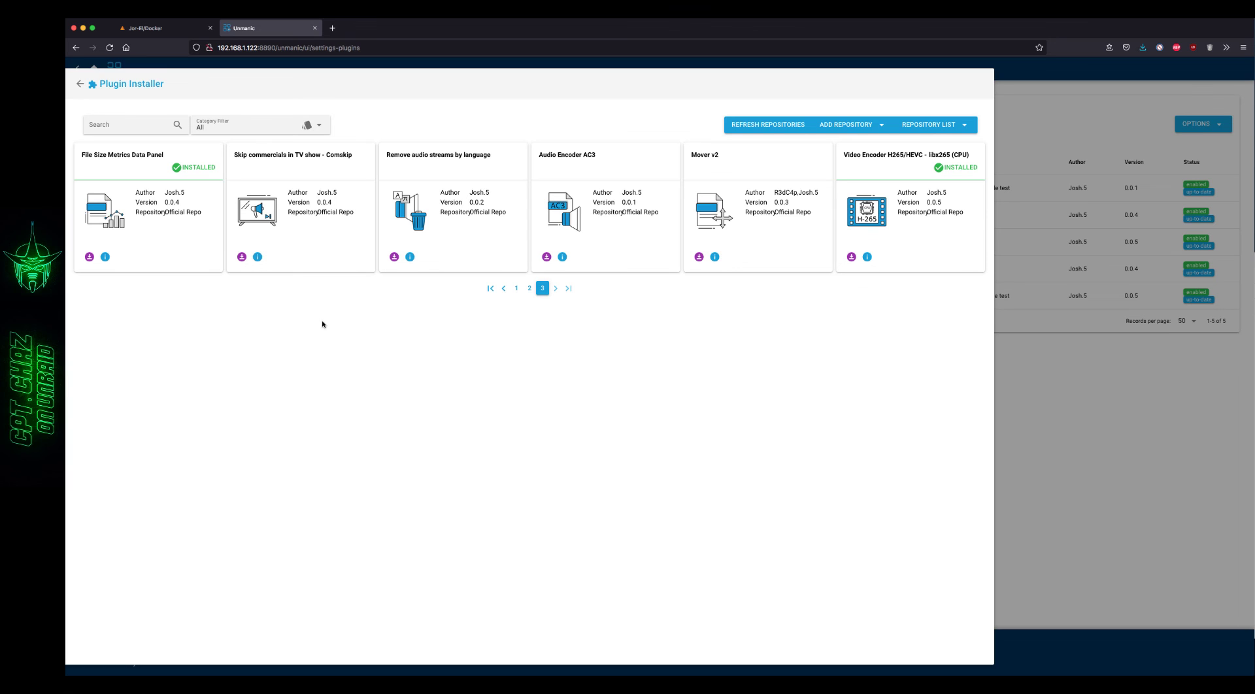
- Read the info of the Normalise AAC Audio Streams plugin on the first page, and return to the second page of plugins
left_click(516, 289)
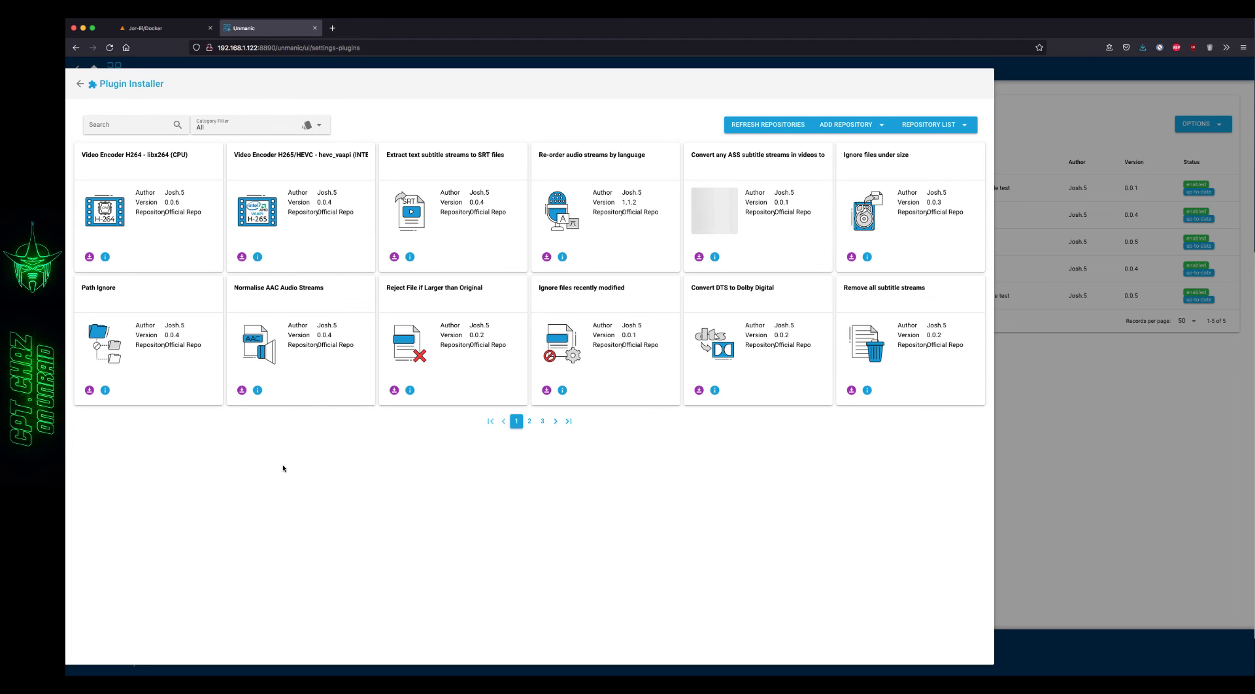
left_click(258, 390)
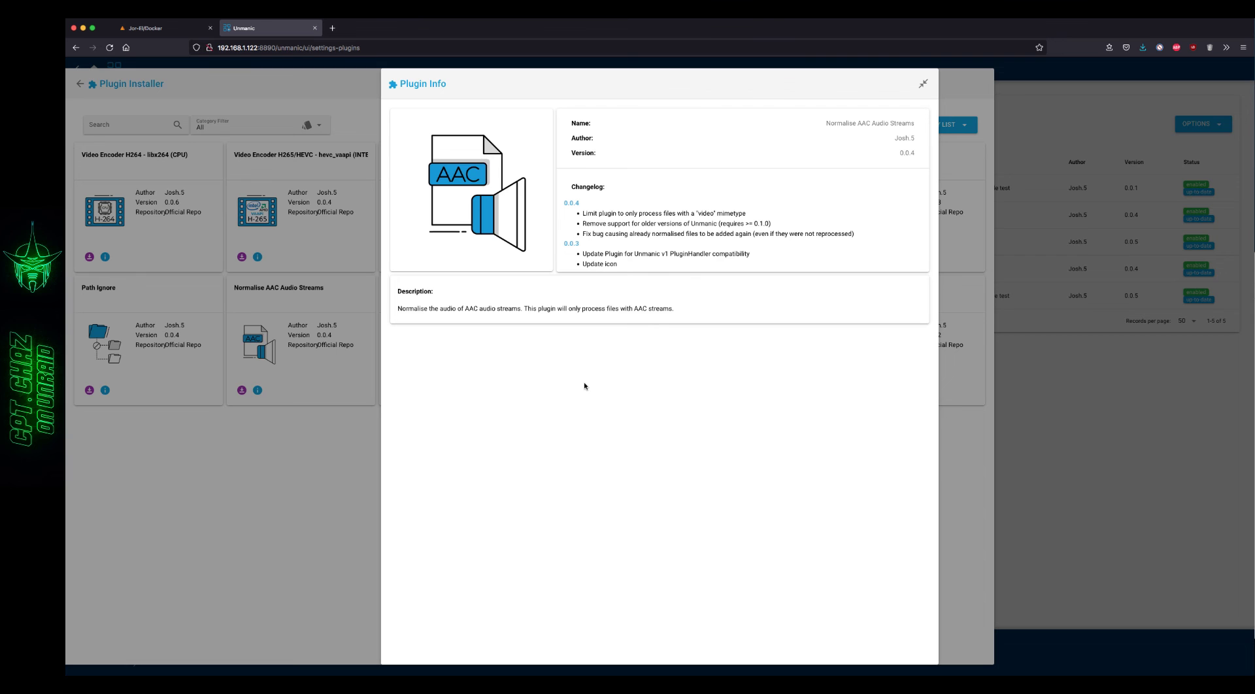
left_click(334, 442)
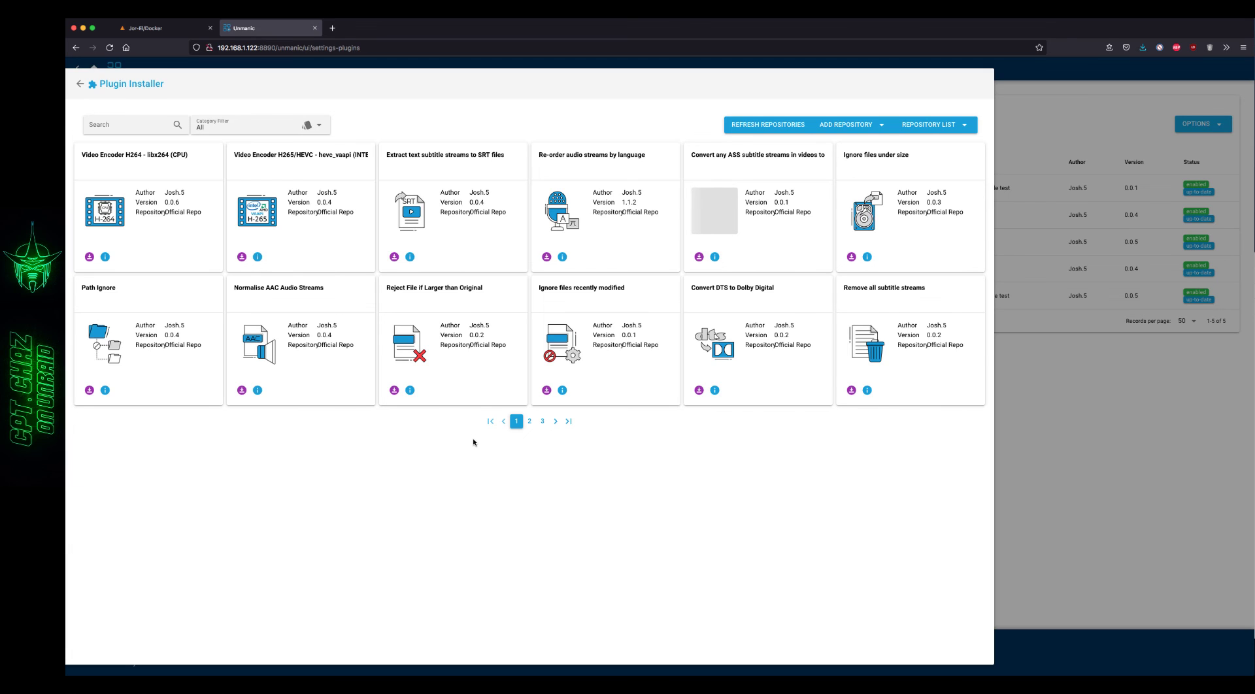
left_click(529, 421)
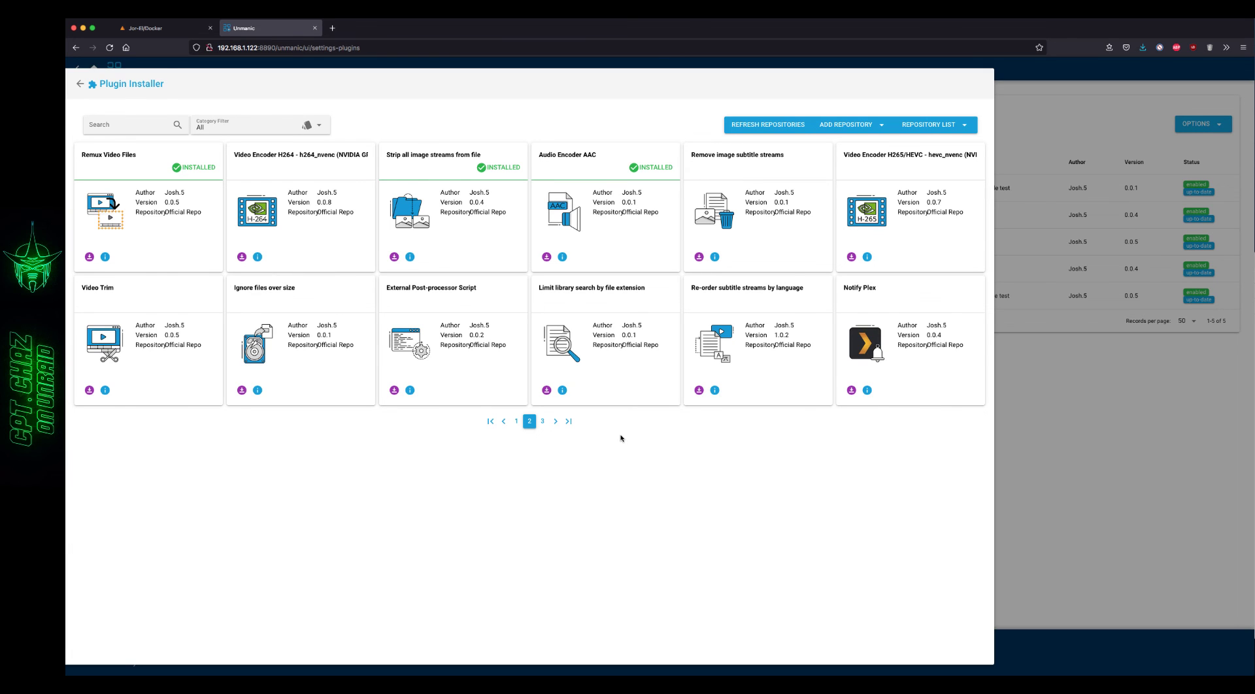